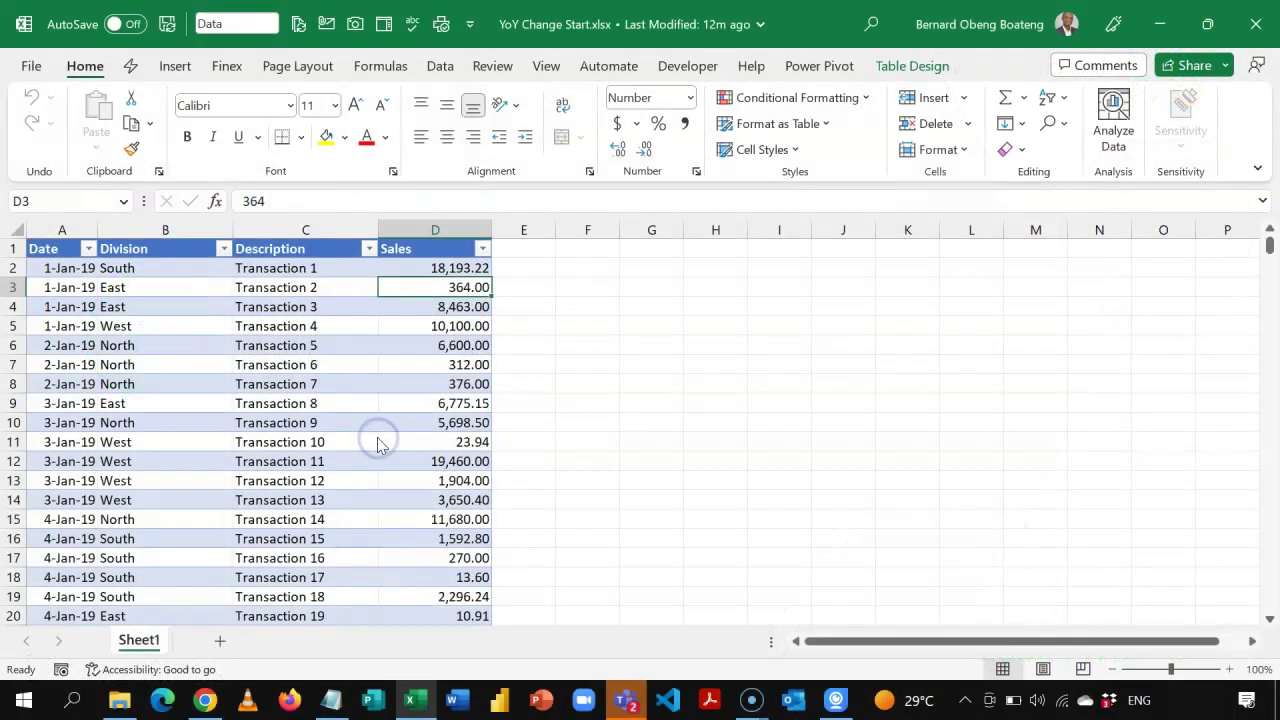
Step: Check the sales table's name and the years available in the Date column's filter, leaving the filter unchanged
left_click(376, 441)
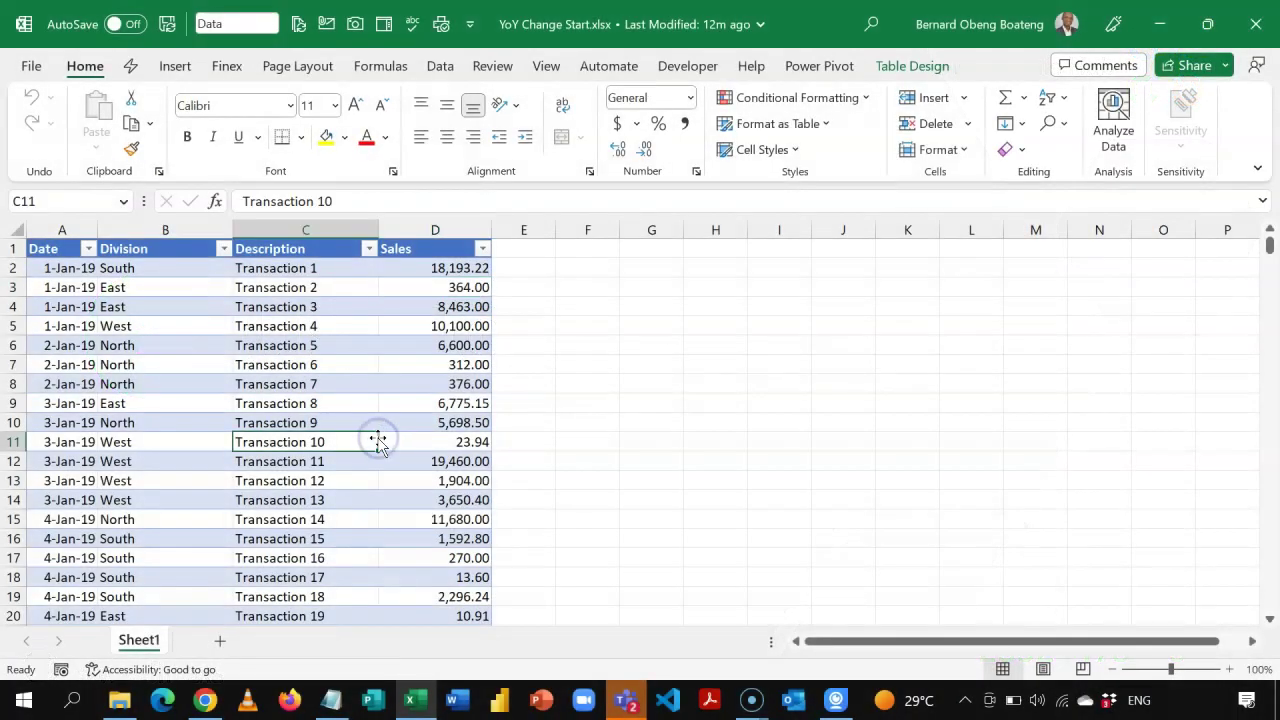
left_click(295, 346)
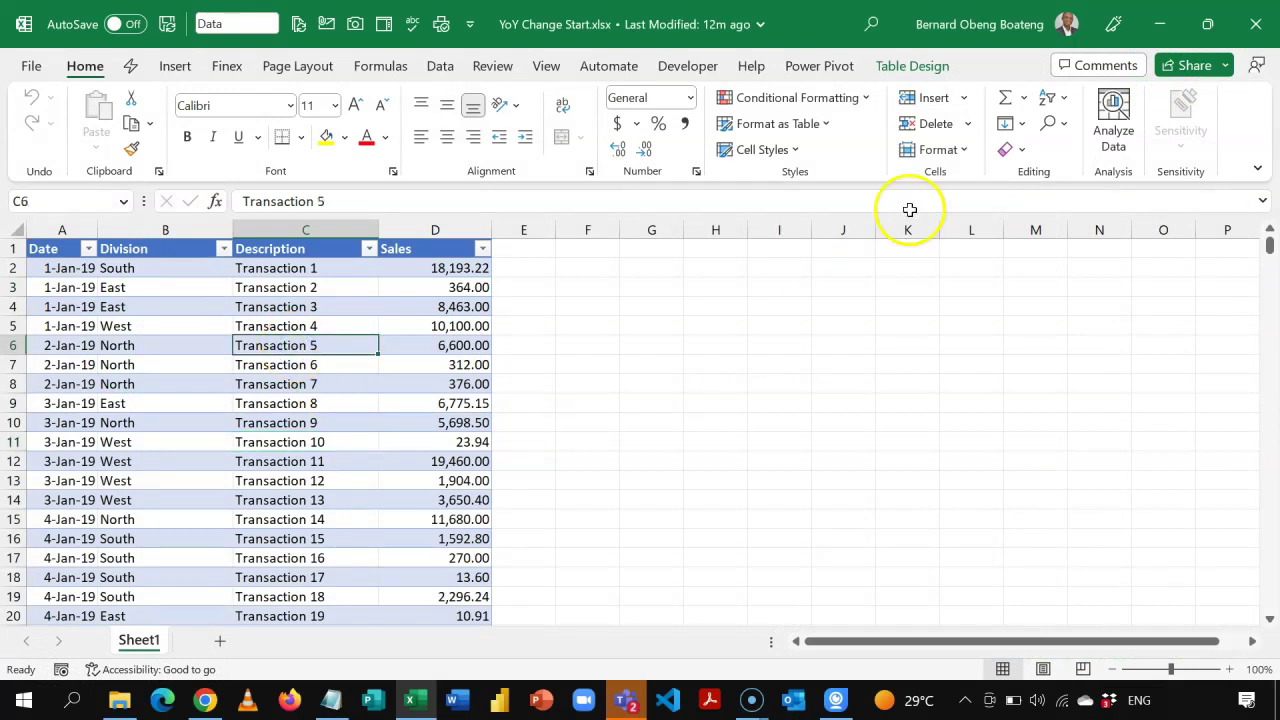
left_click(910, 65)
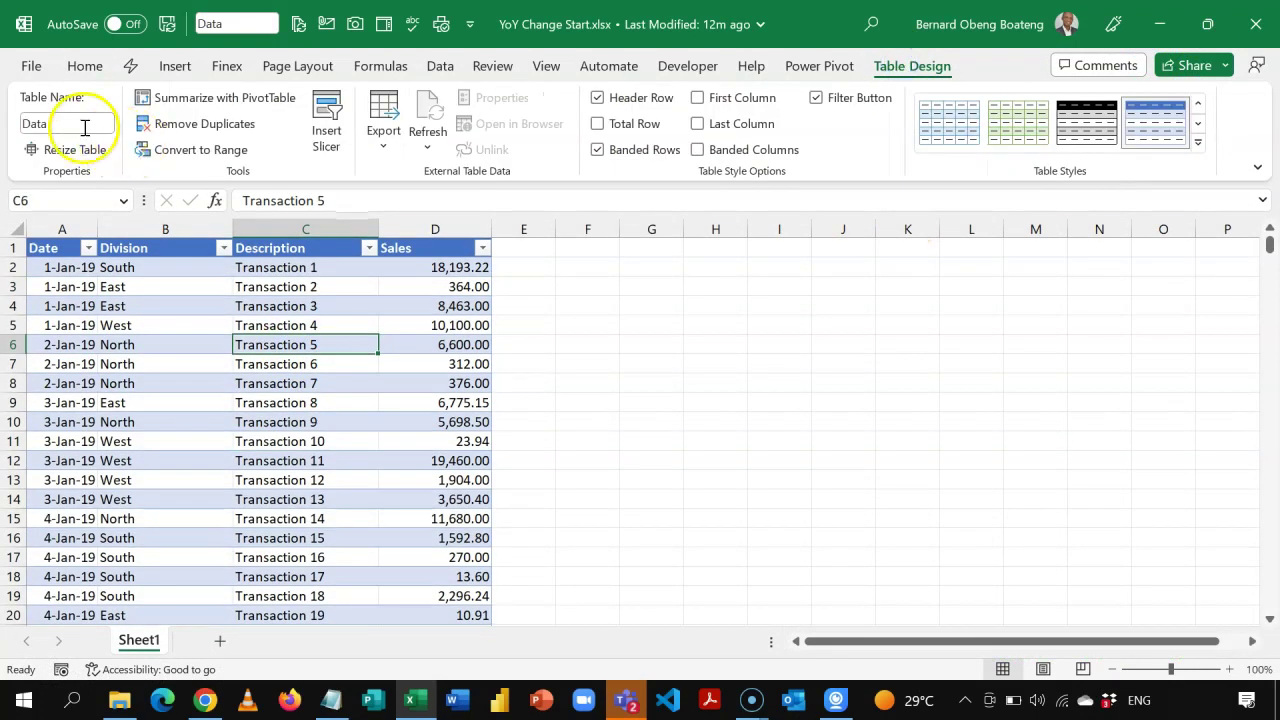
left_click(118, 288)
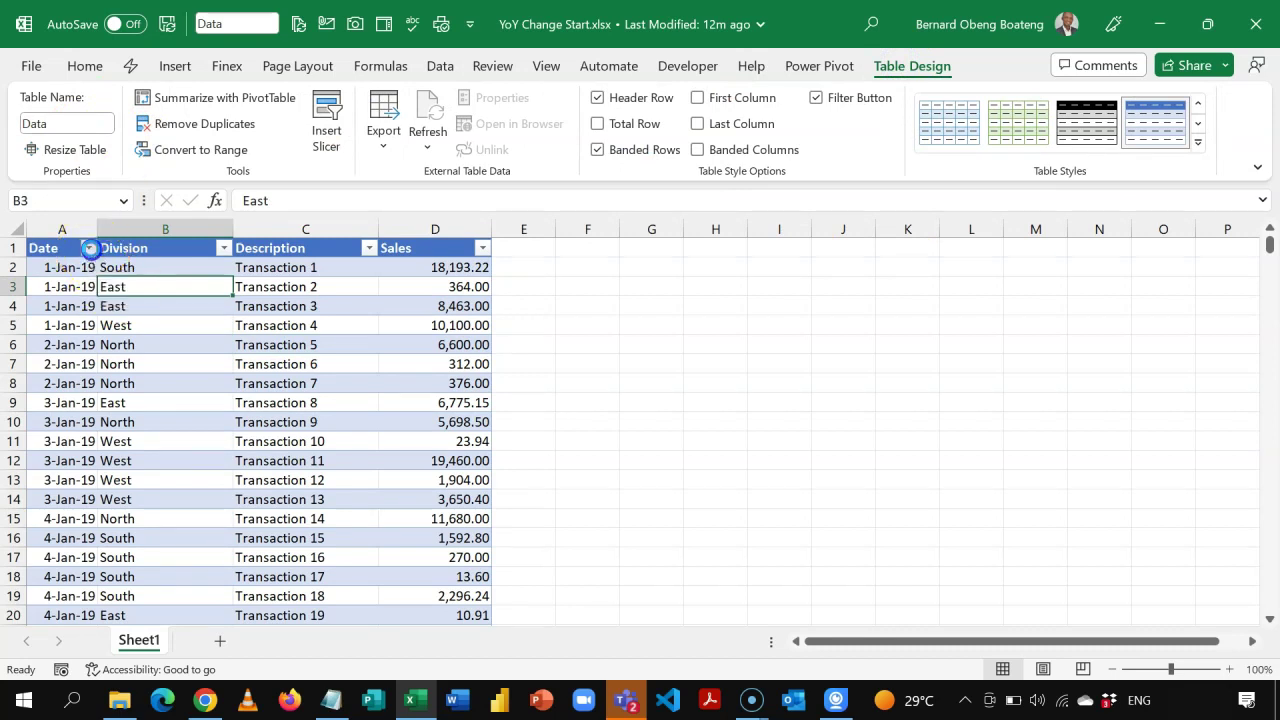
left_click(88, 248)
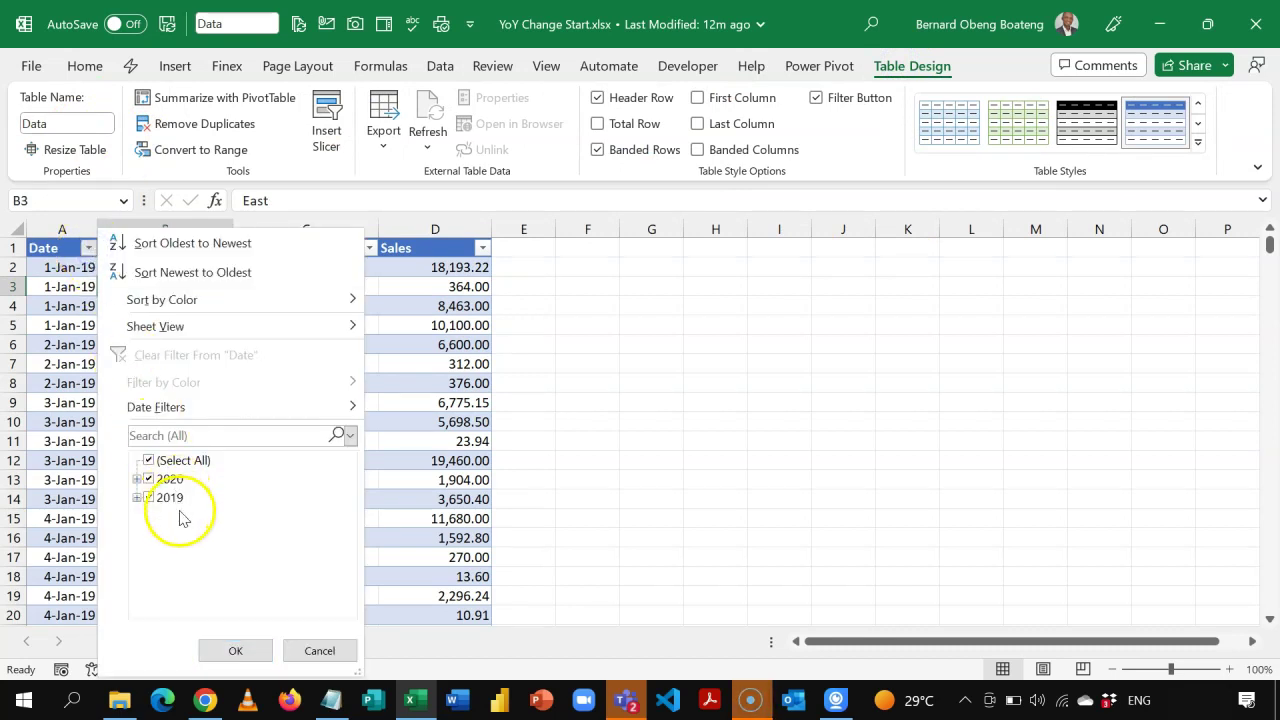
left_click(319, 652)
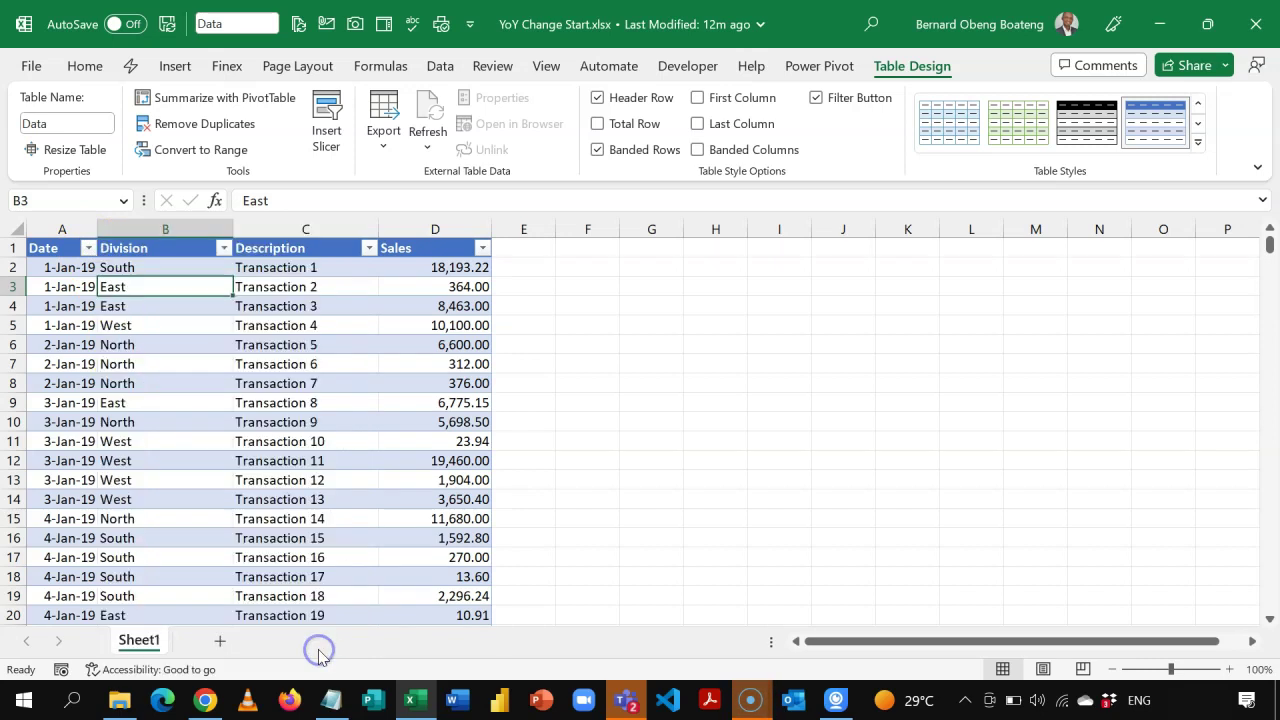
left_click(268, 441)
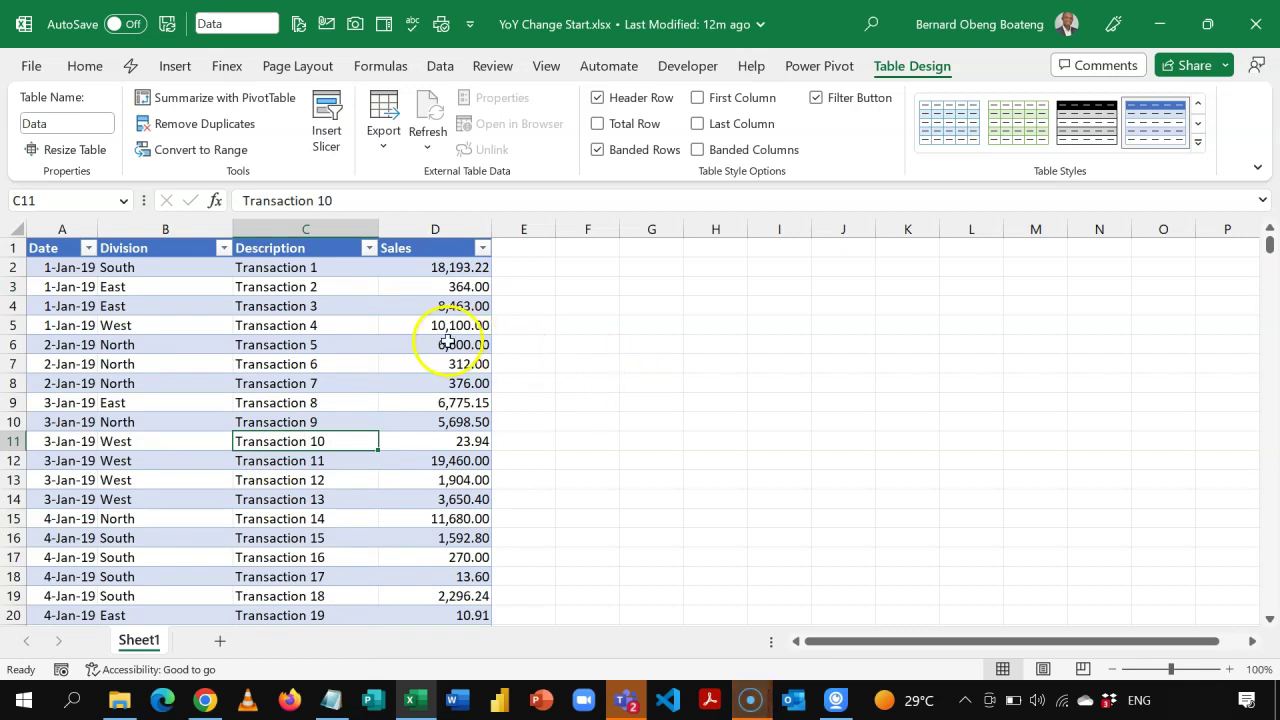
Step: Insert a PivotTable from the Data table at cell H5 of the existing Sheet1, adding the data to the Data Model
left_click(325, 349)
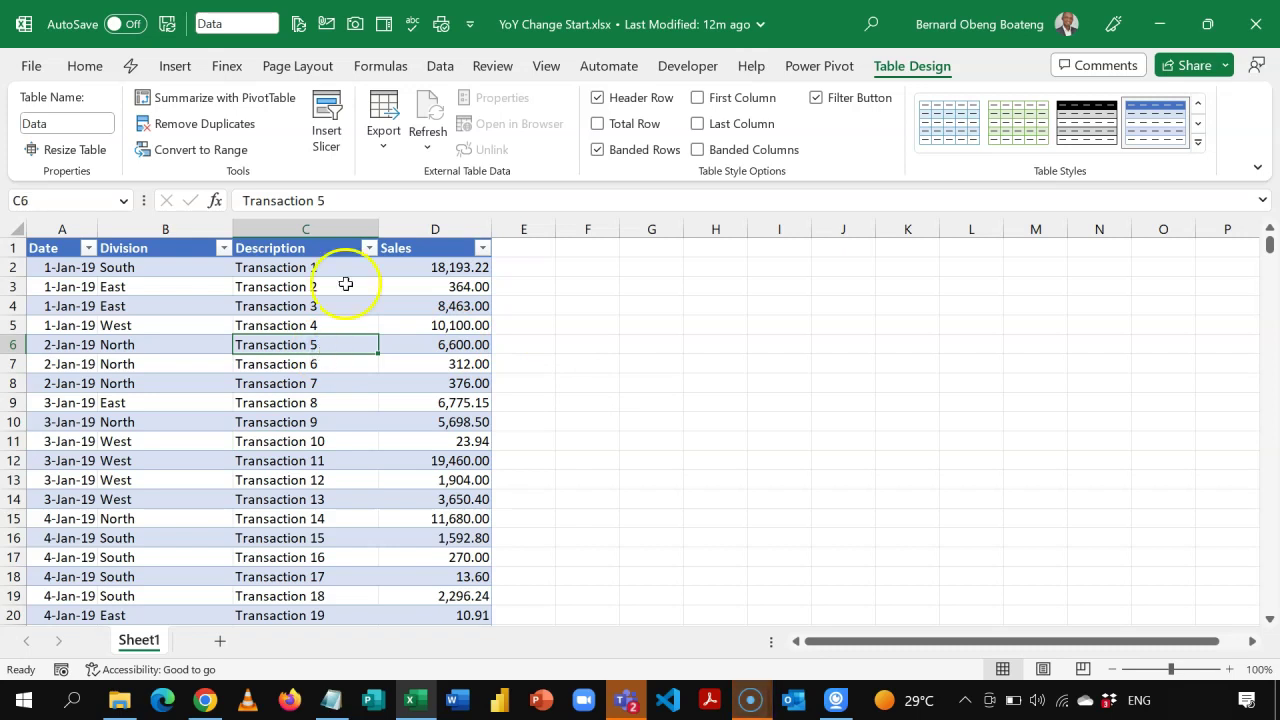
left_click(183, 68)
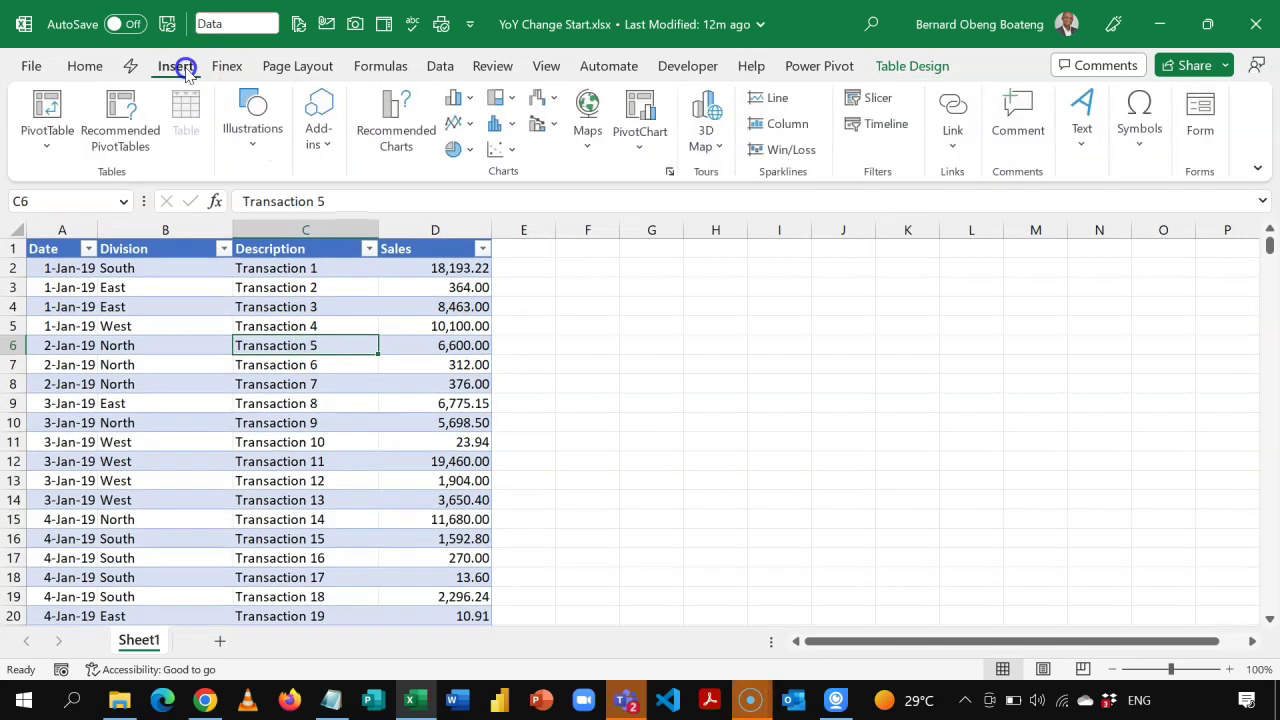
left_click(50, 112)
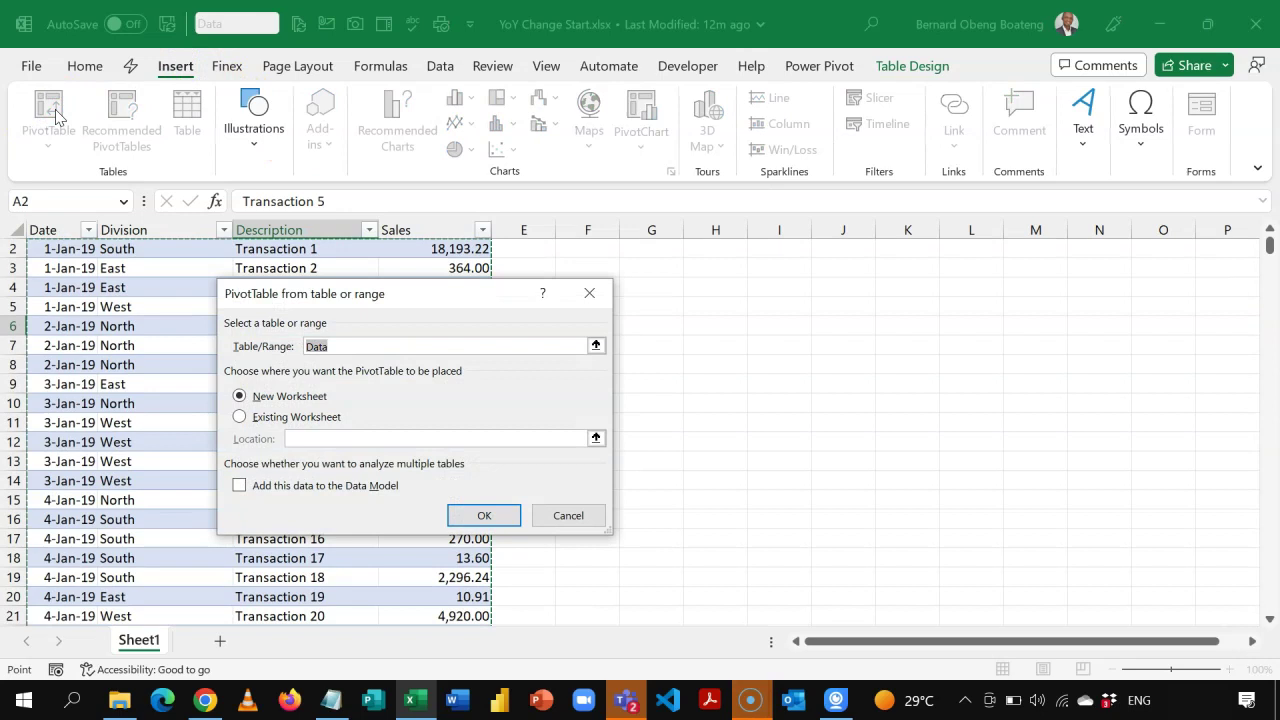
left_click(272, 419)
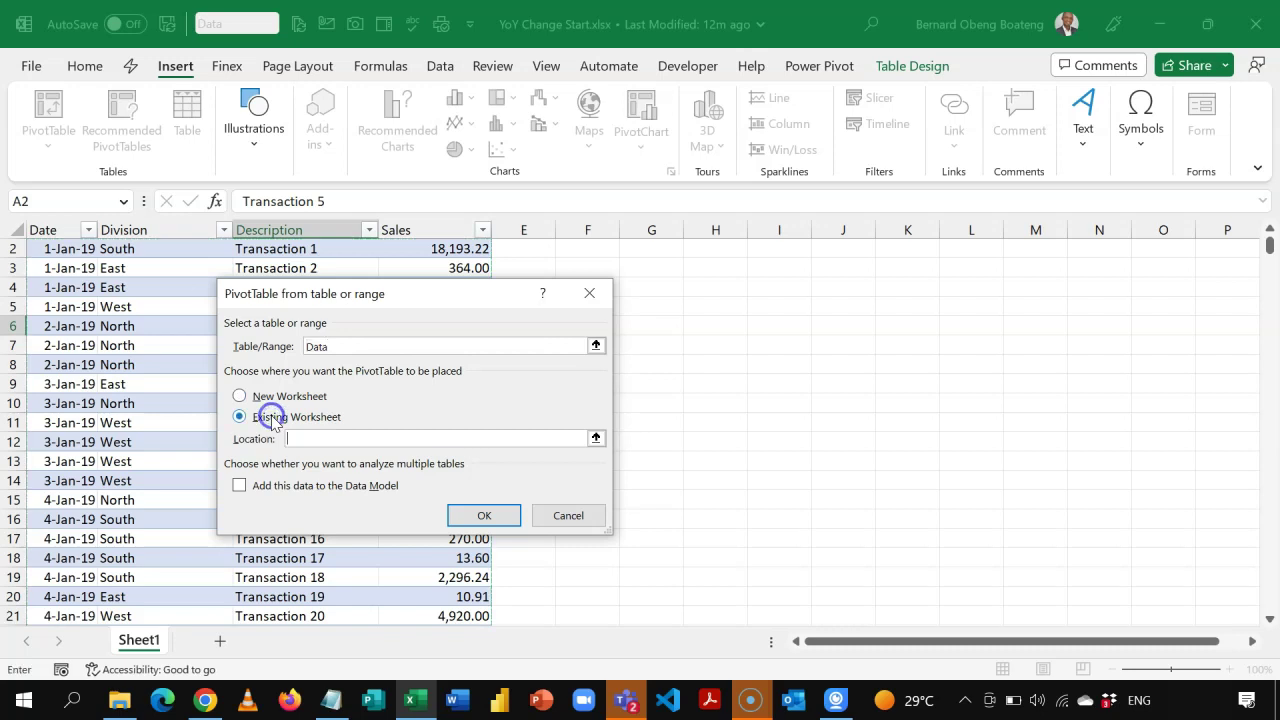
left_click(596, 441)
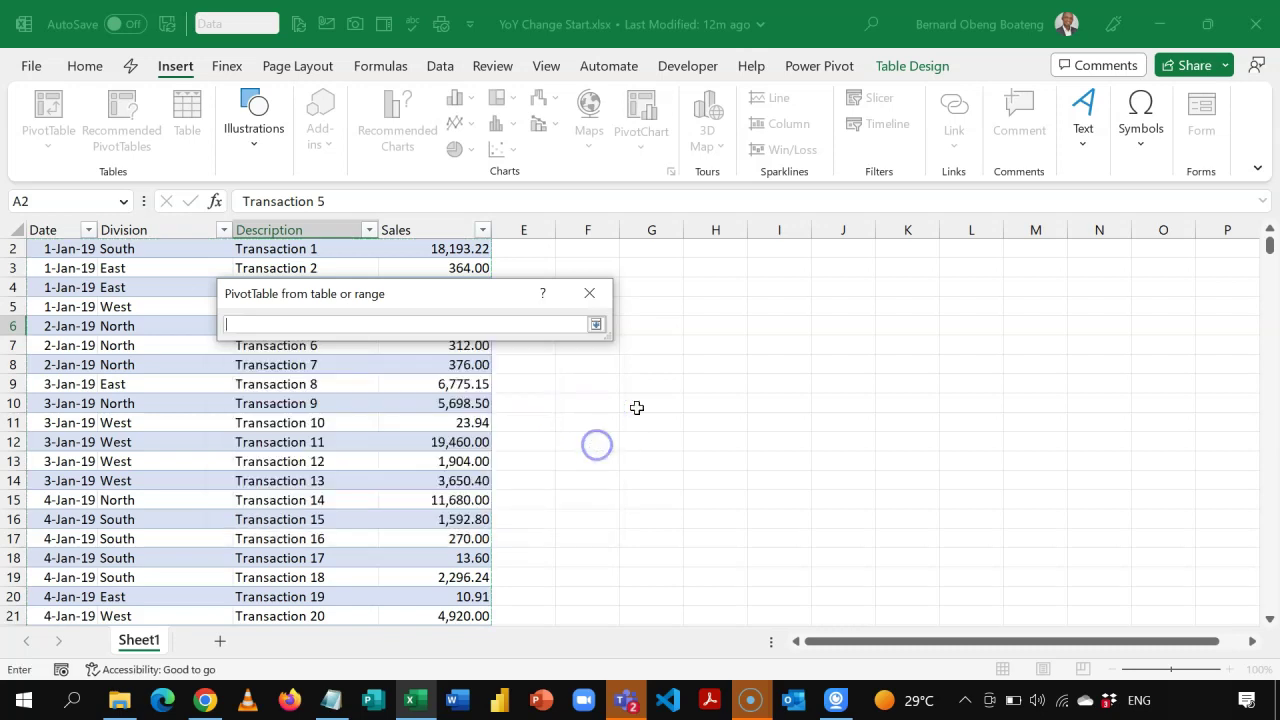
left_click(715, 306)
left_click(596, 324)
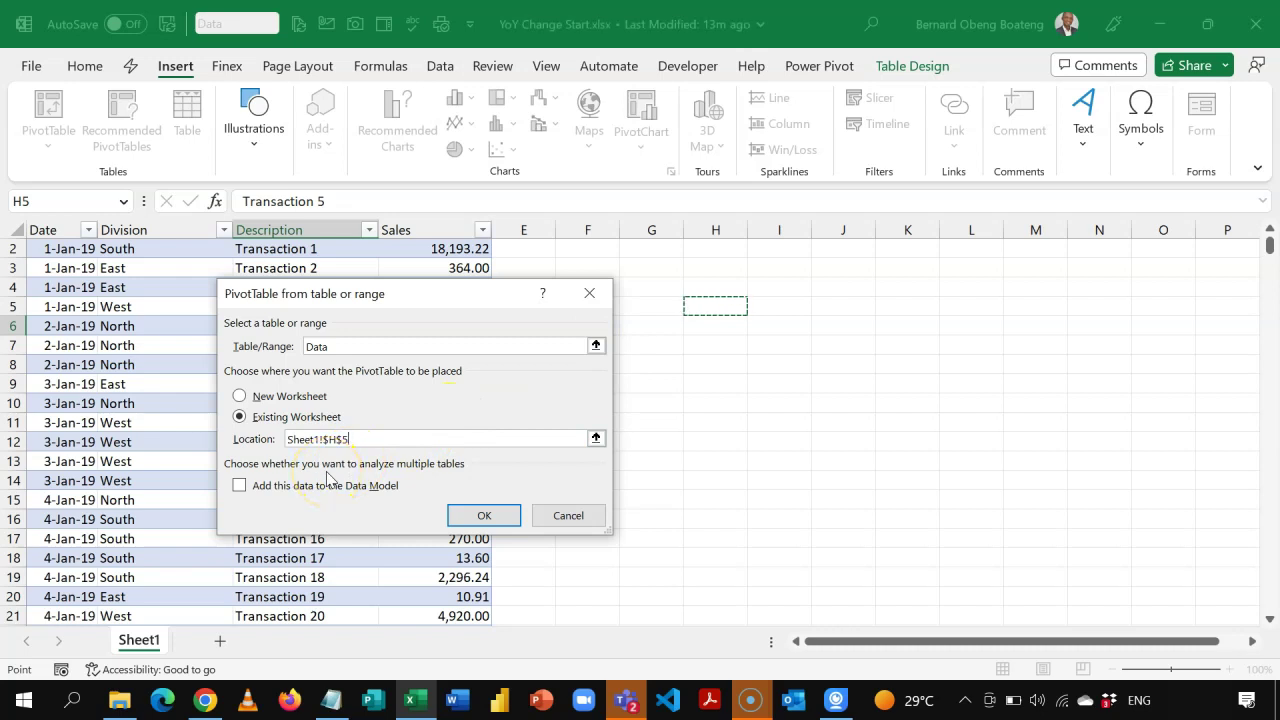
left_click(239, 485)
left_click(478, 516)
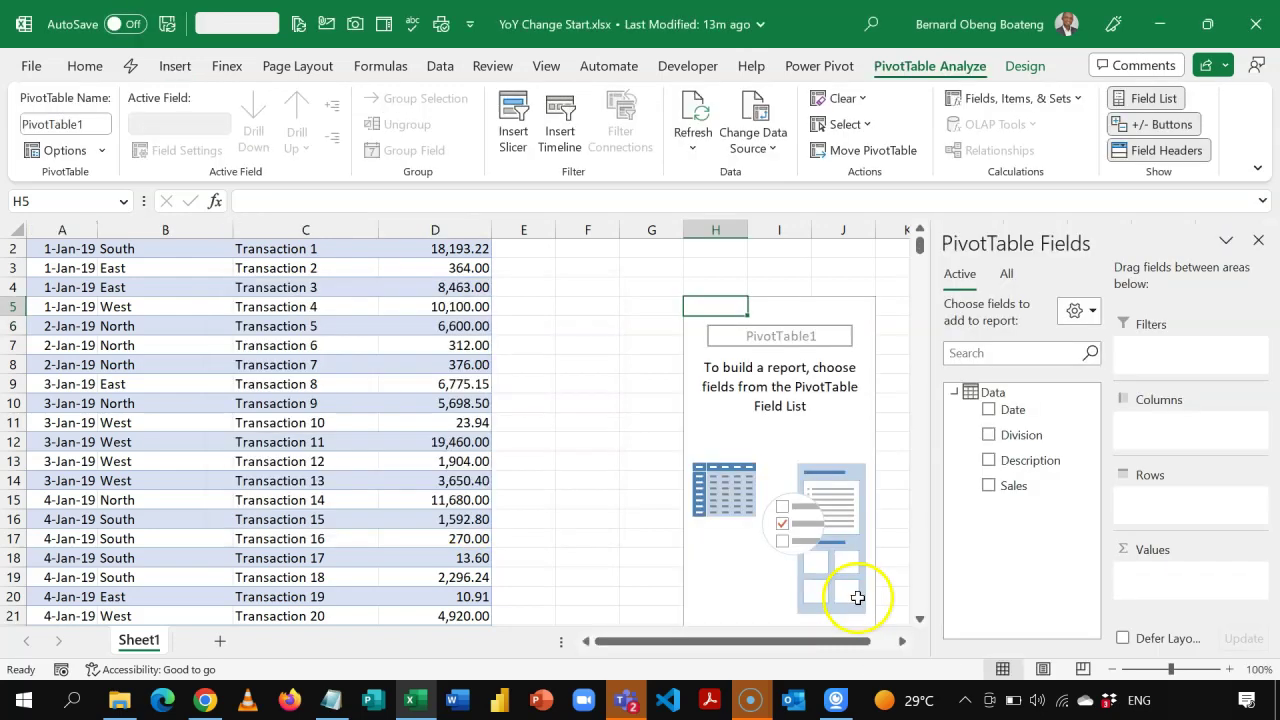
Step: Add Sales to the PivotTable's values and Date to its rows
left_click(900, 641)
left_click(900, 641)
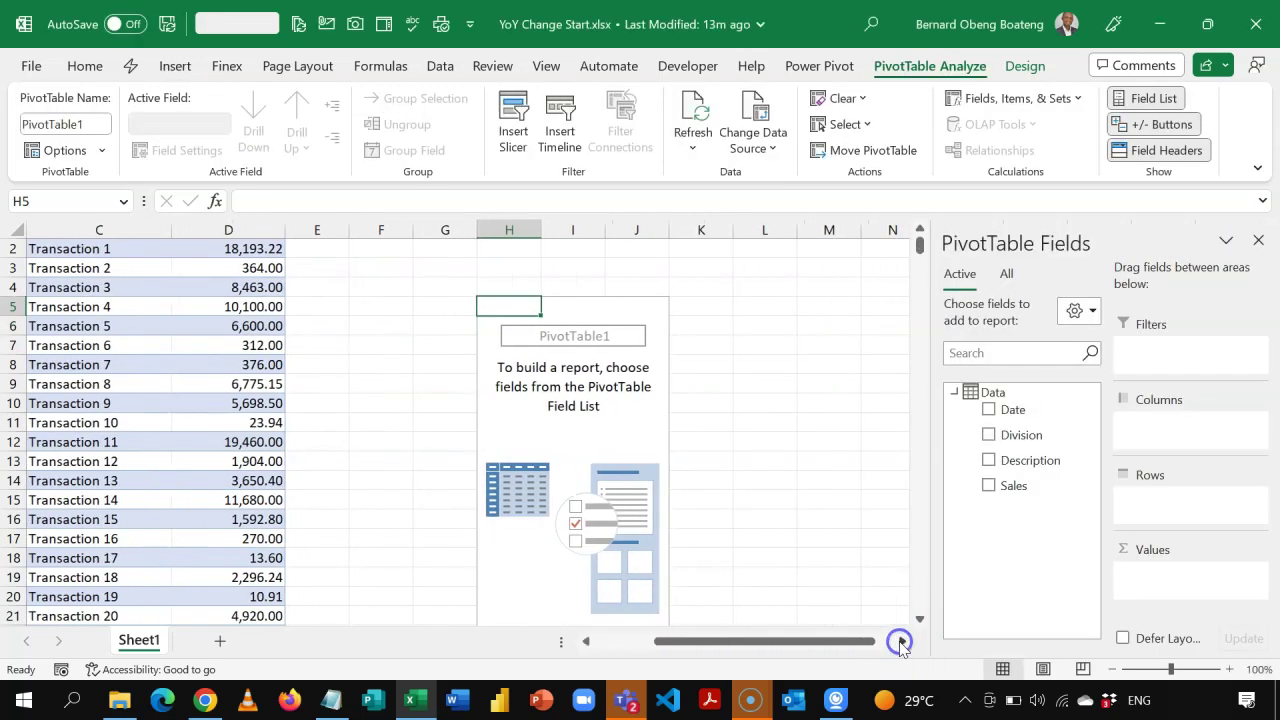
left_click(900, 641)
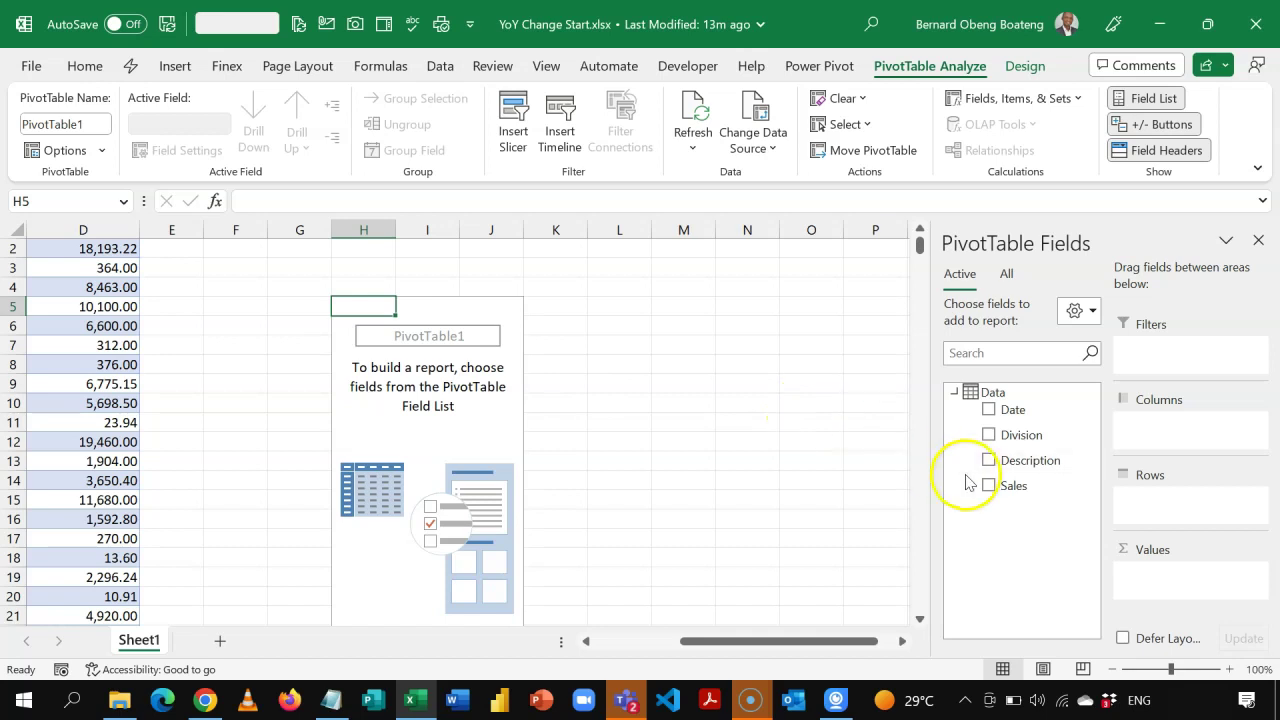
left_click_drag(1004, 490, 1037, 510)
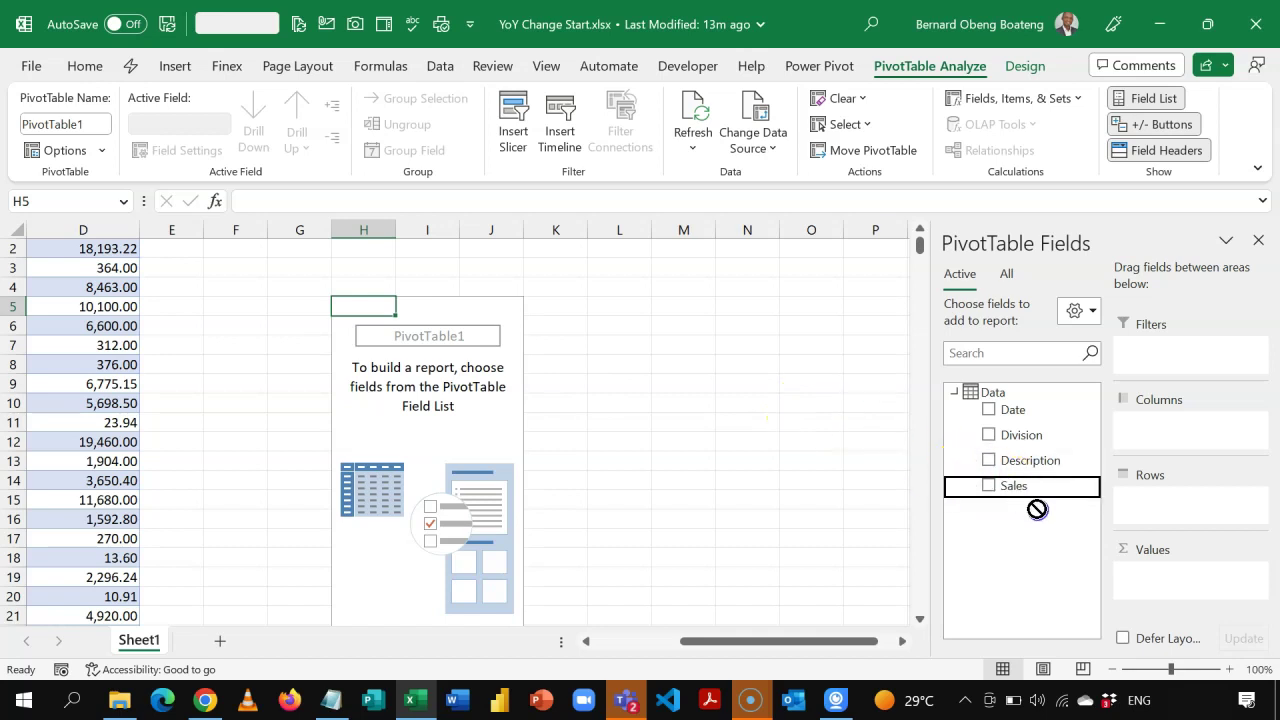
left_click_drag(1144, 578, 1148, 578)
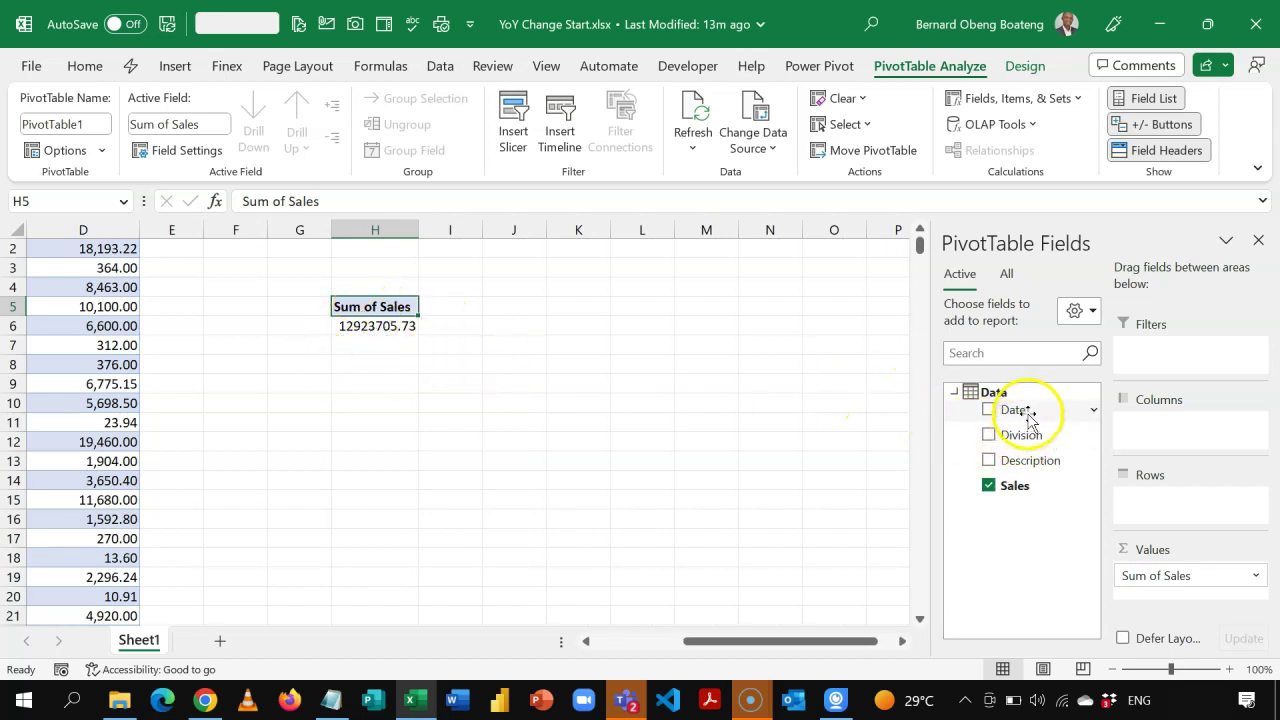
left_click_drag(1027, 413, 1101, 463)
left_click_drag(1152, 502, 1155, 505)
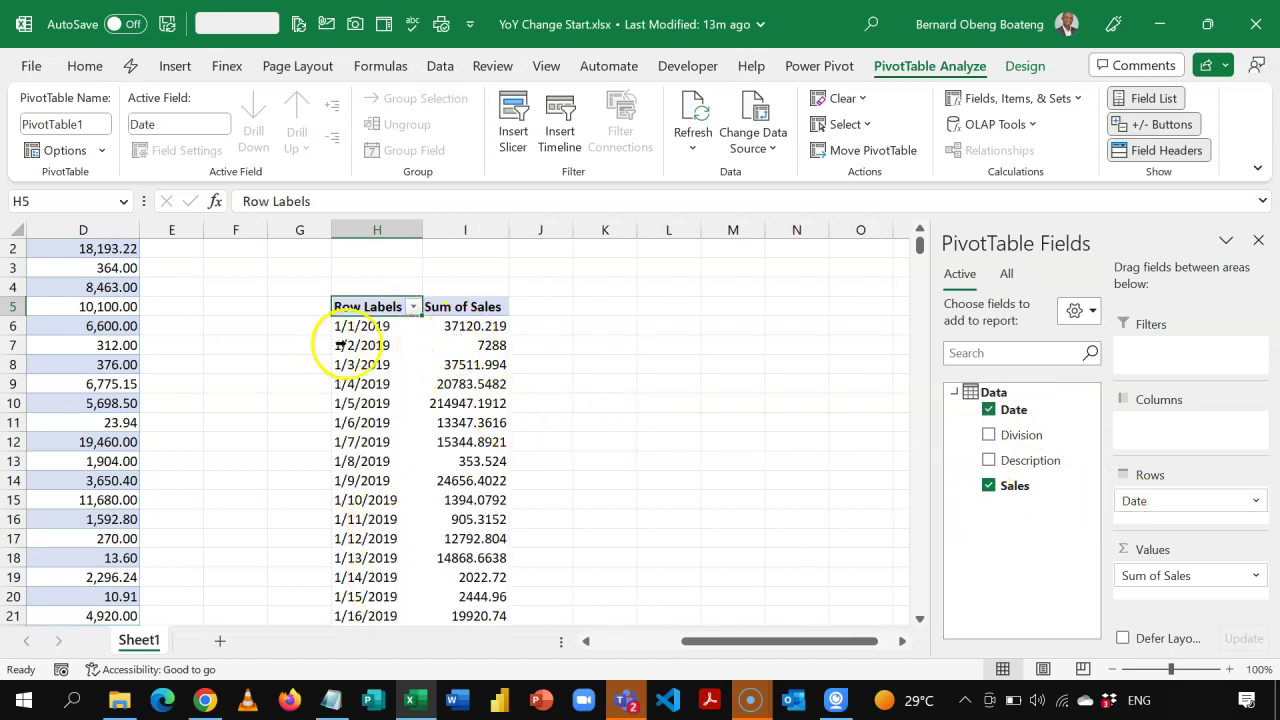
Step: Group the PivotTable's row dates by Months and Years
left_click(367, 443)
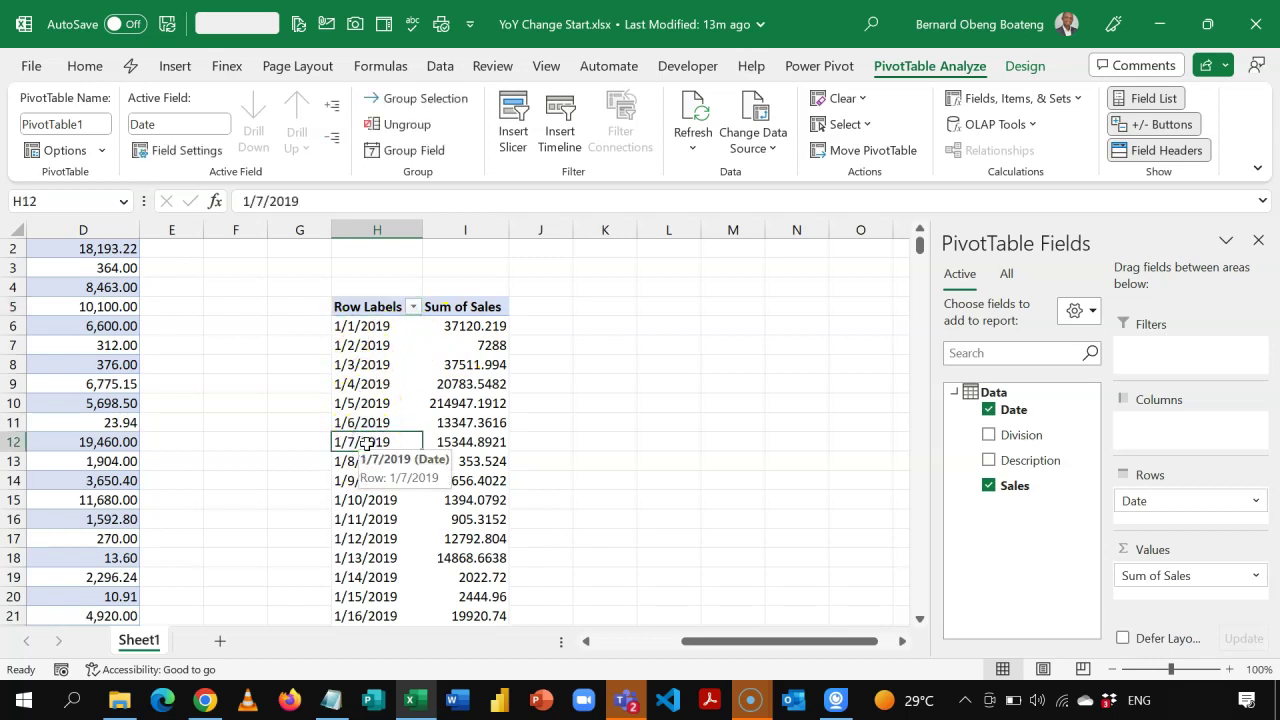
right_click(367, 443)
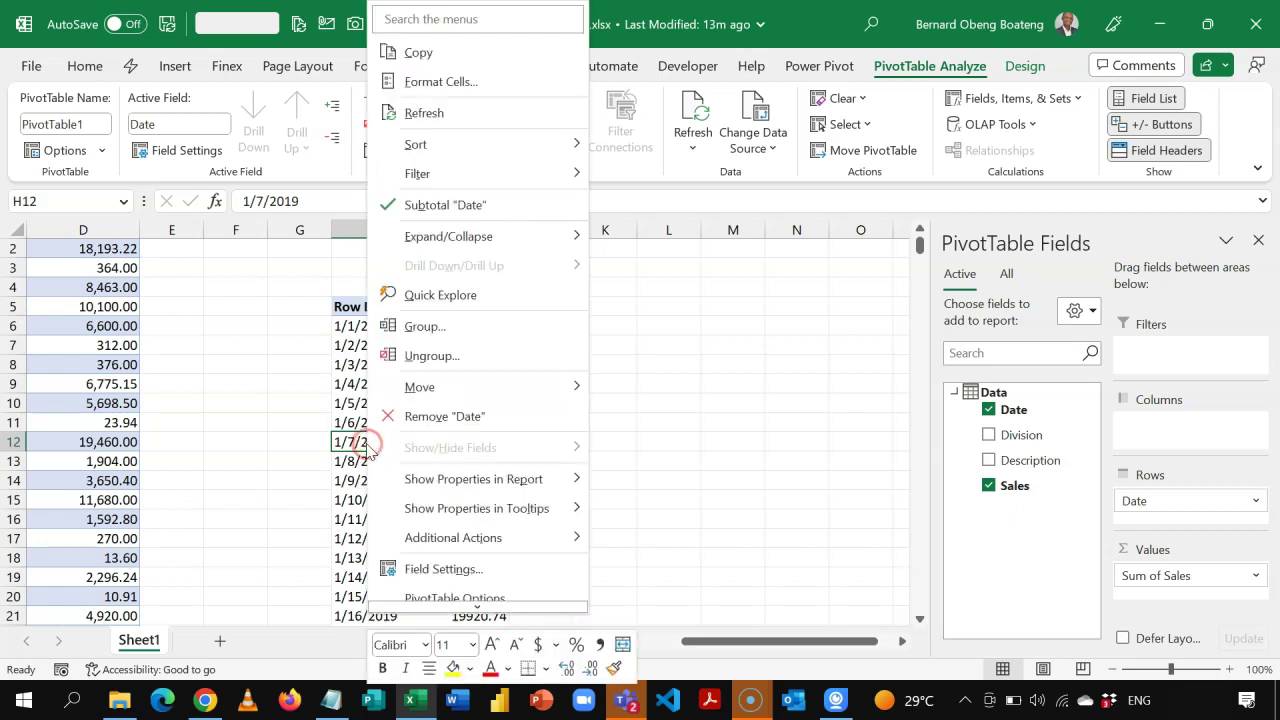
left_click(422, 327)
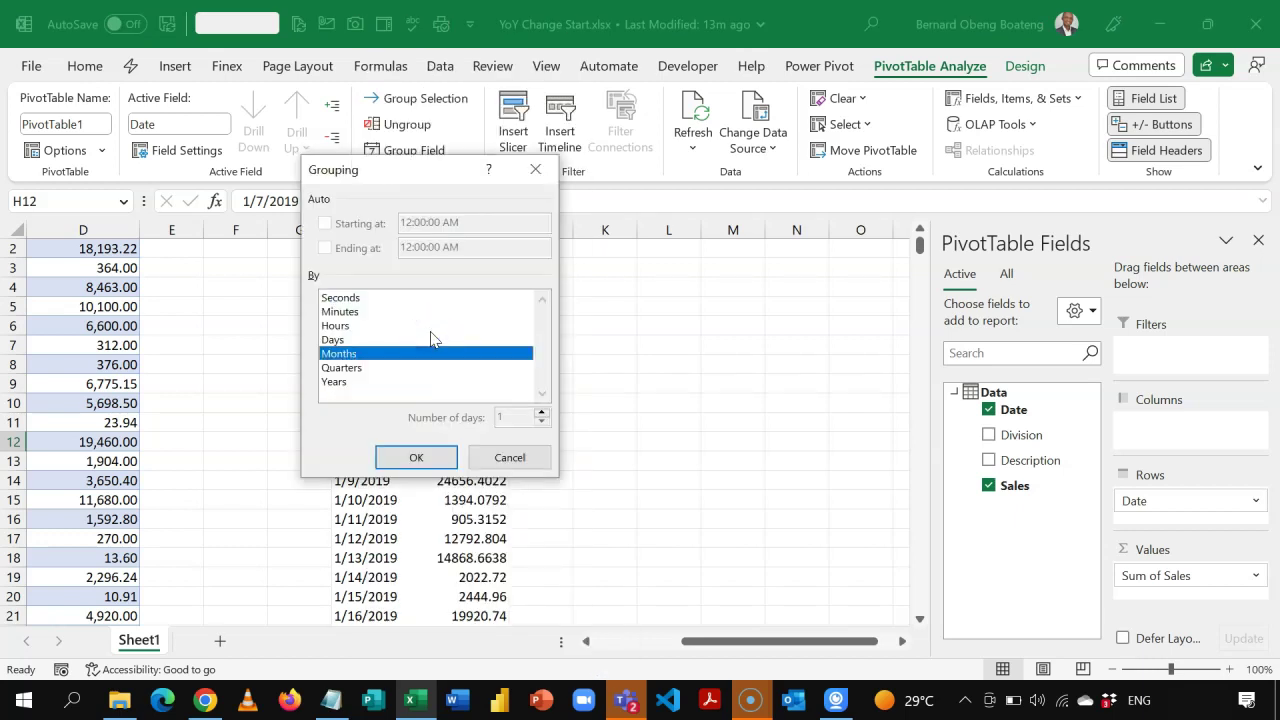
left_click(349, 388)
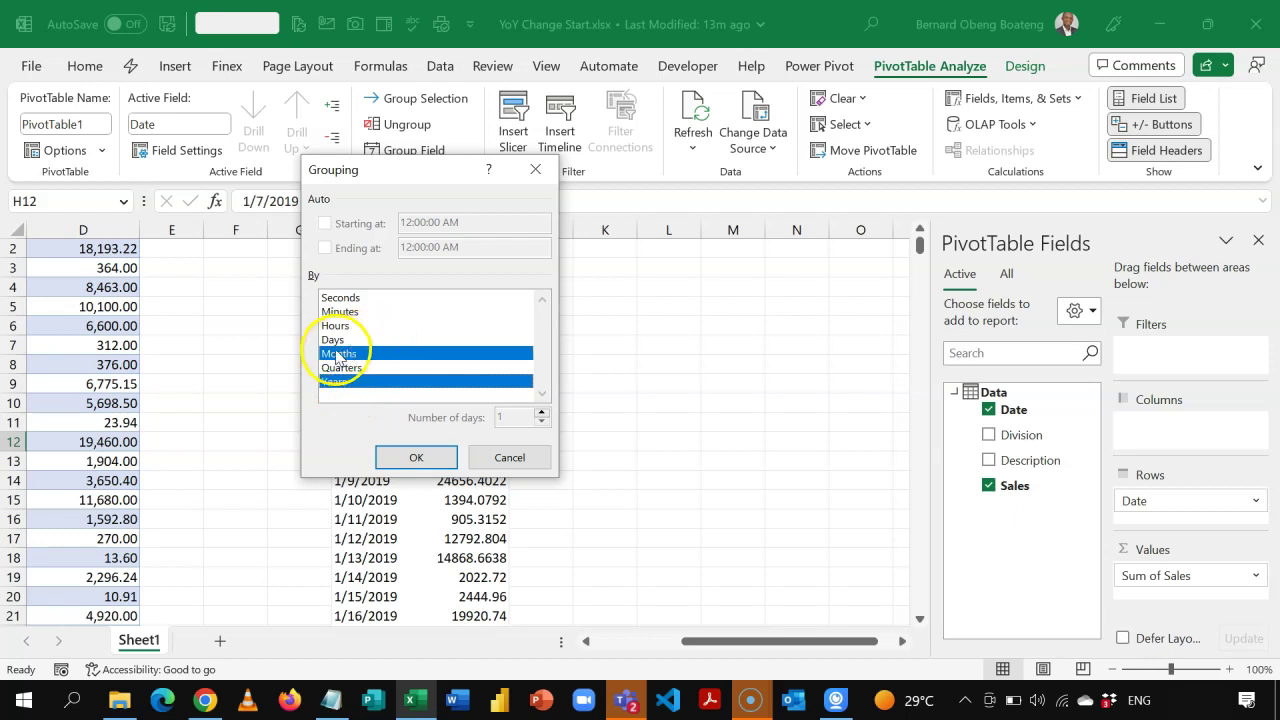
left_click(417, 457)
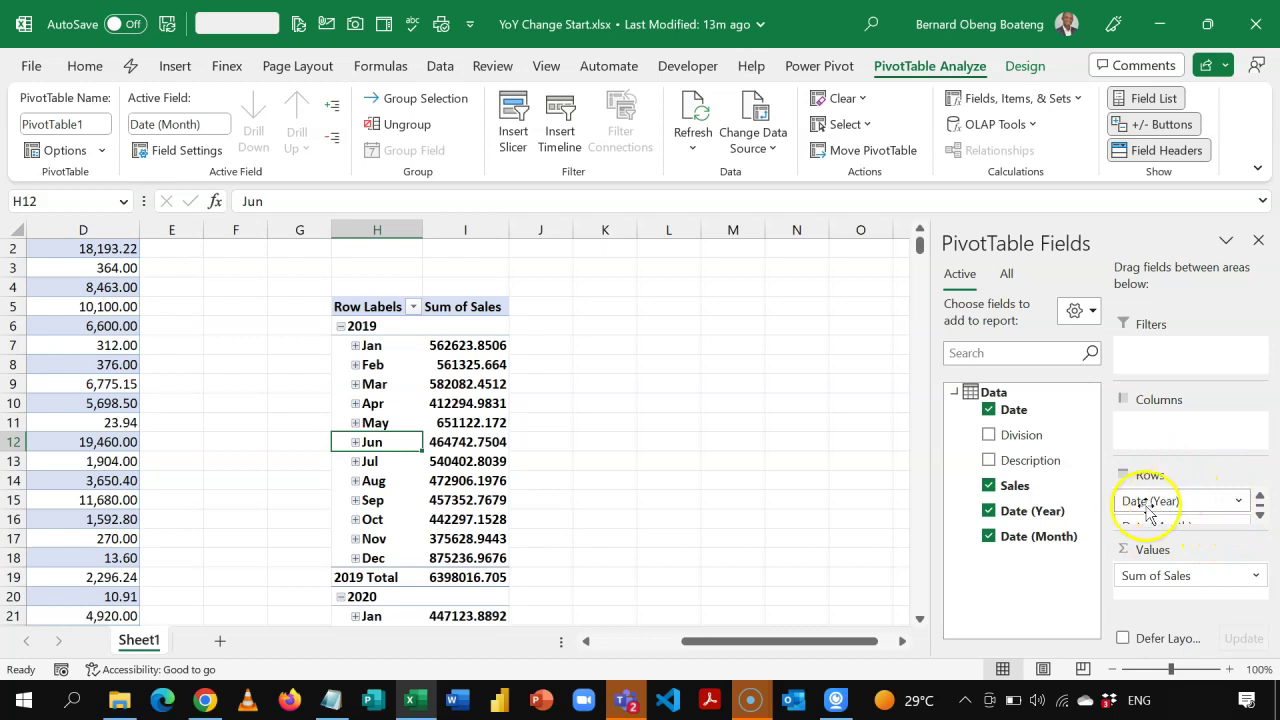
Step: Remove the Date field from the PivotTable's rows and move Date (Year) from the rows to the columns
left_click(1260, 516)
left_click(1261, 516)
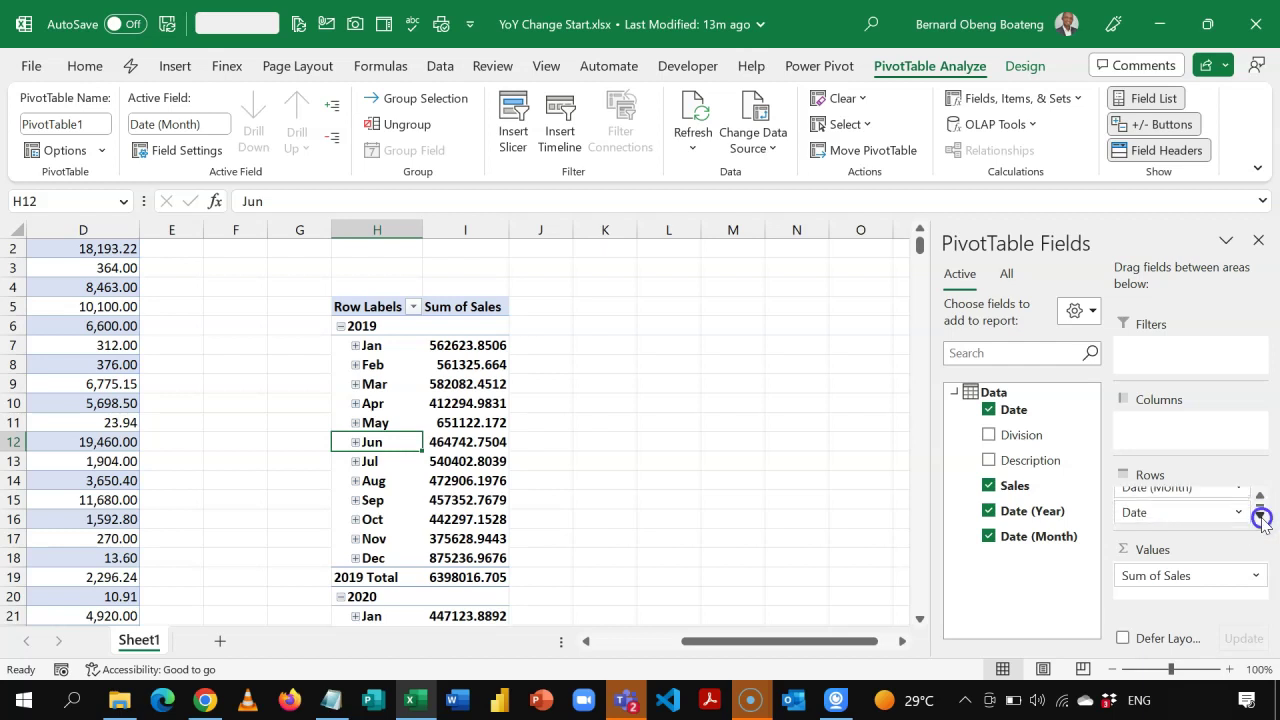
left_click(1260, 497)
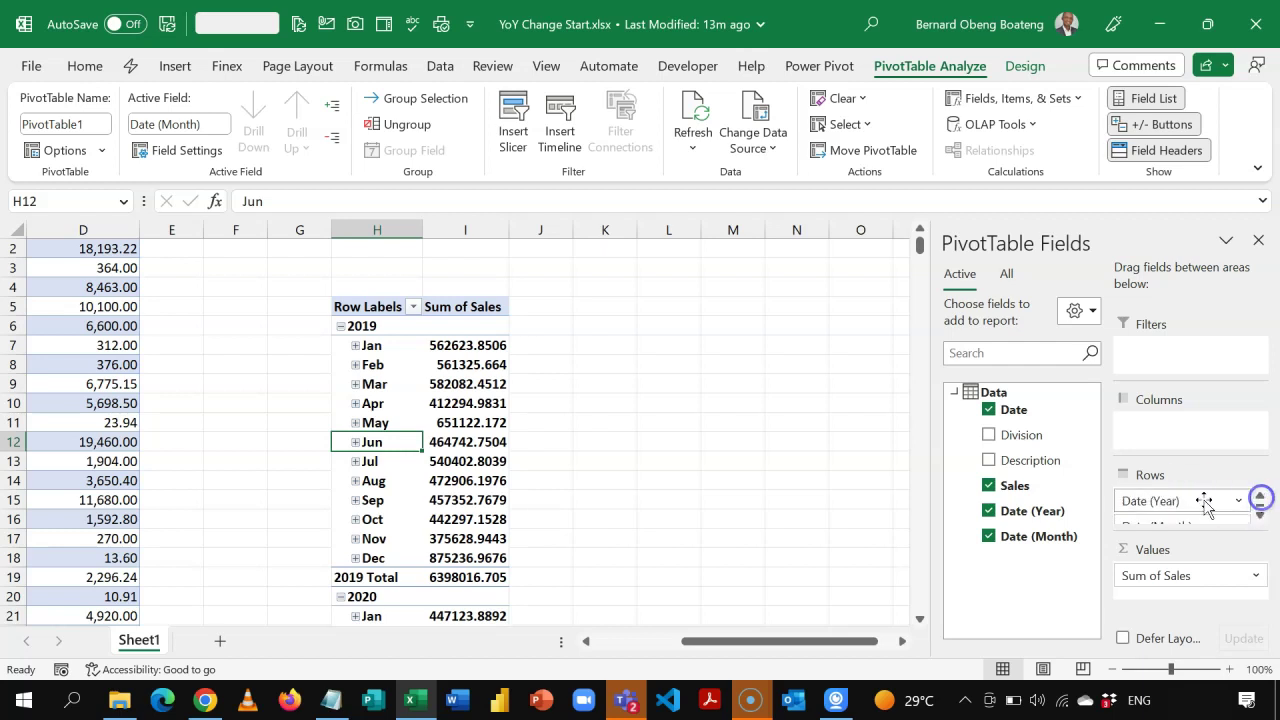
left_click(1260, 516)
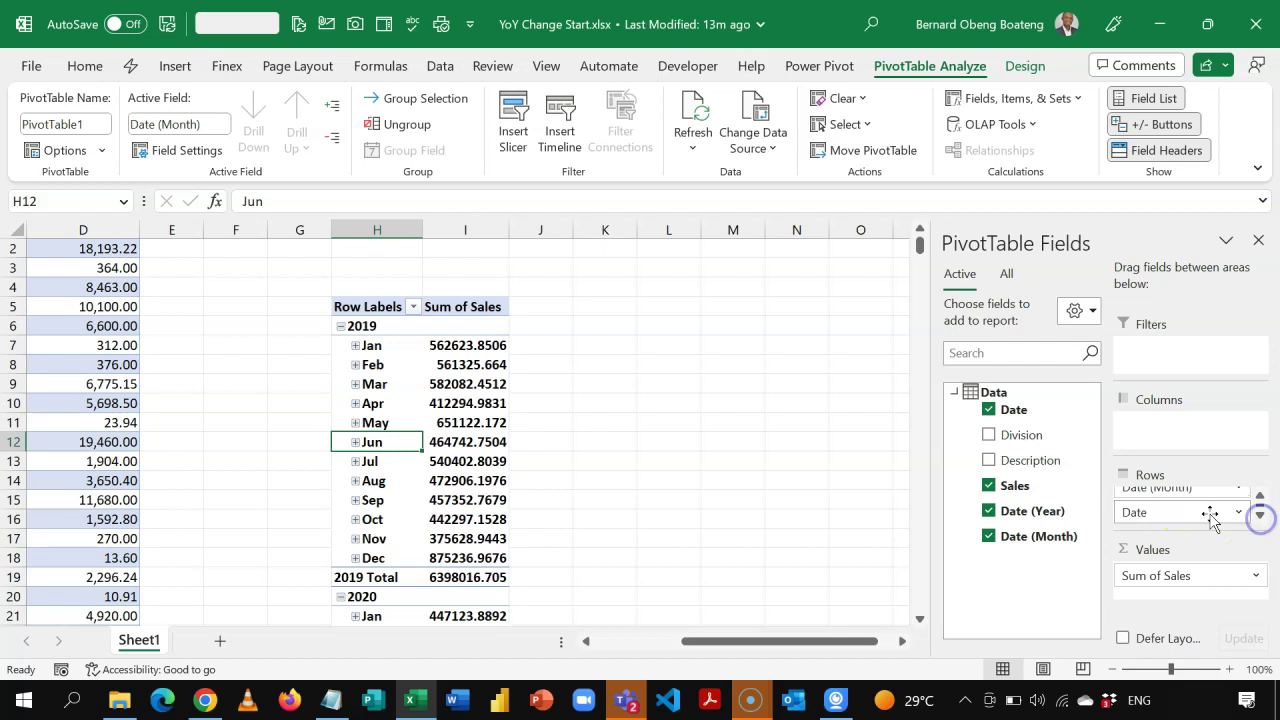
left_click(1190, 515)
left_click_drag(1189, 515, 1029, 500)
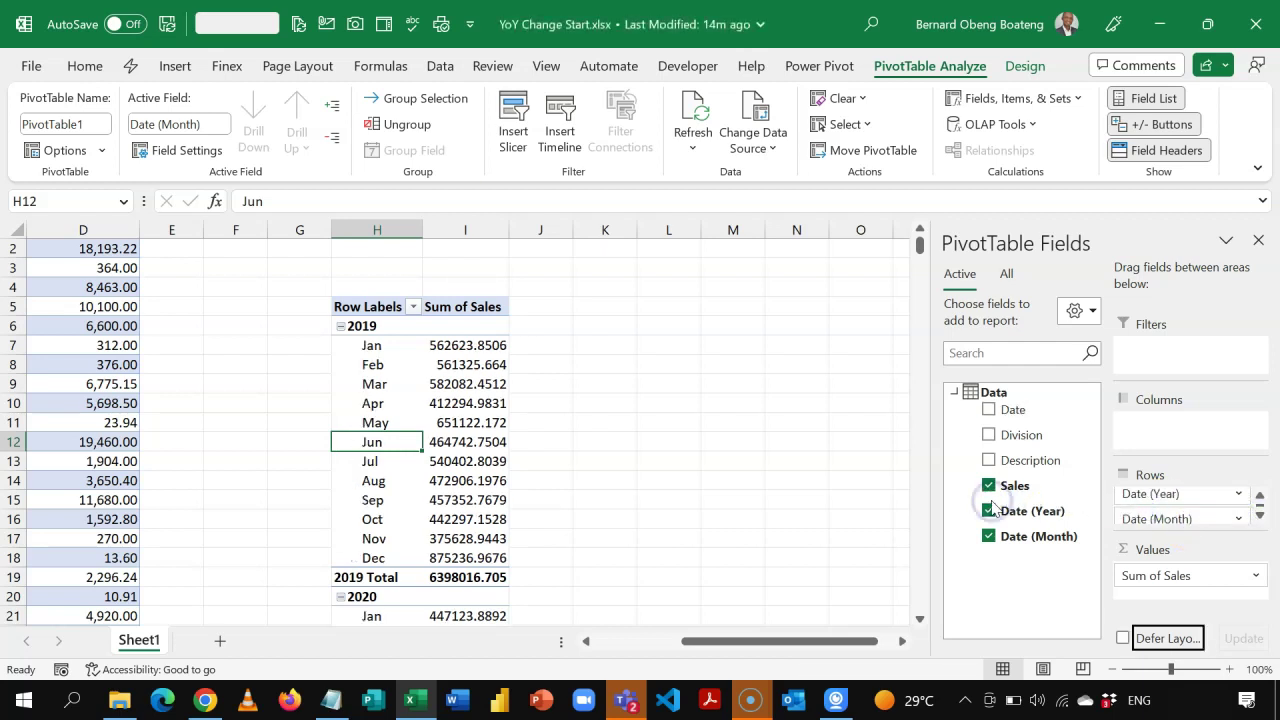
left_click(1177, 505)
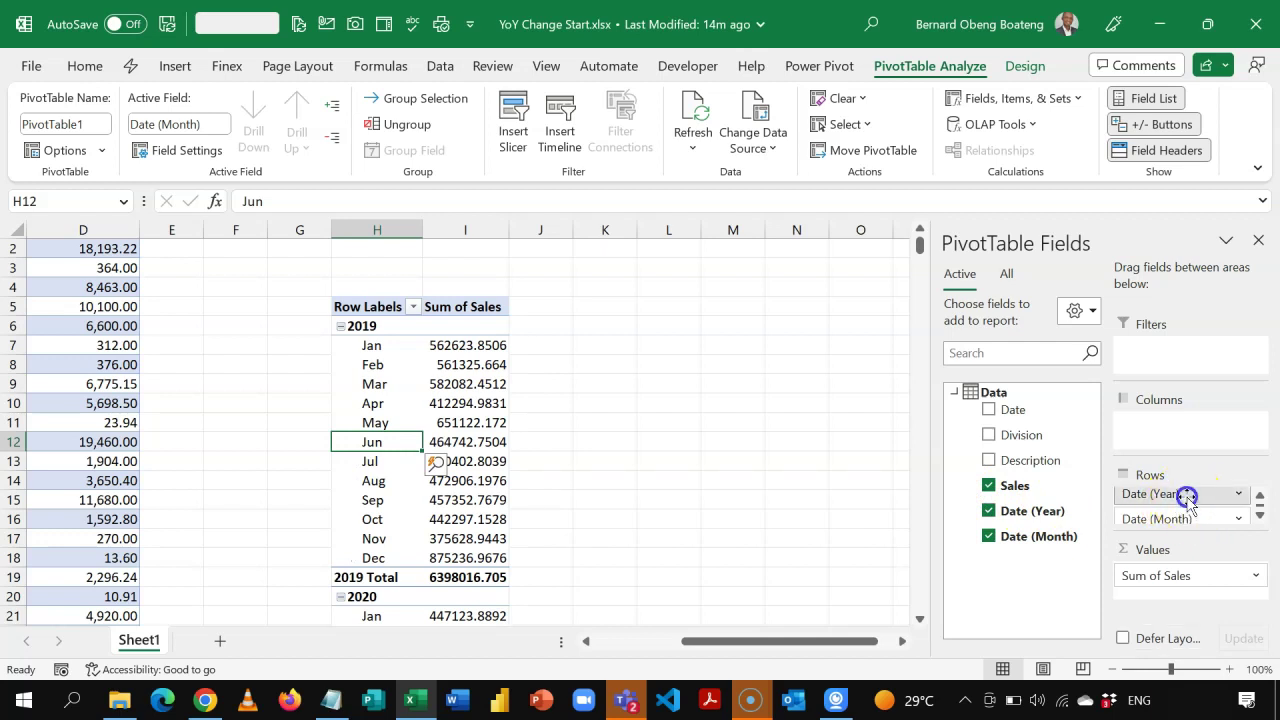
left_click_drag(1186, 497, 1201, 447)
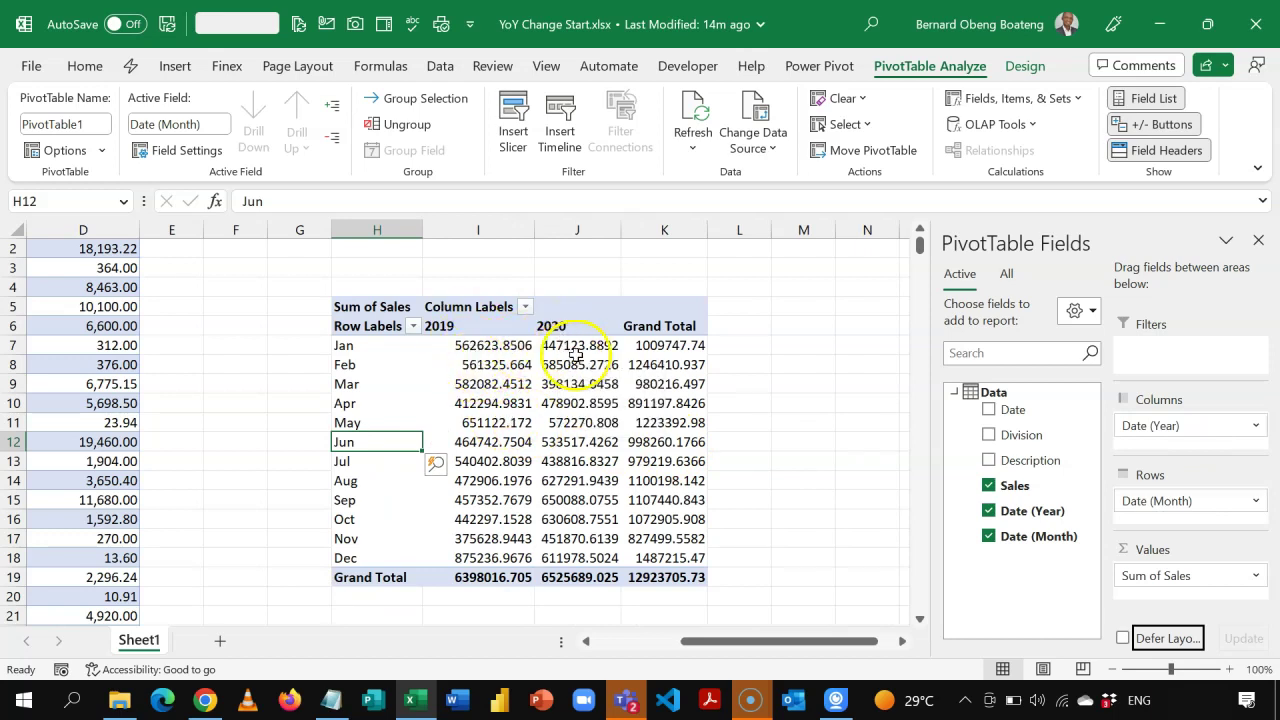
Step: Turn off the PivotTable's grand totals for both rows and columns
left_click(645, 346)
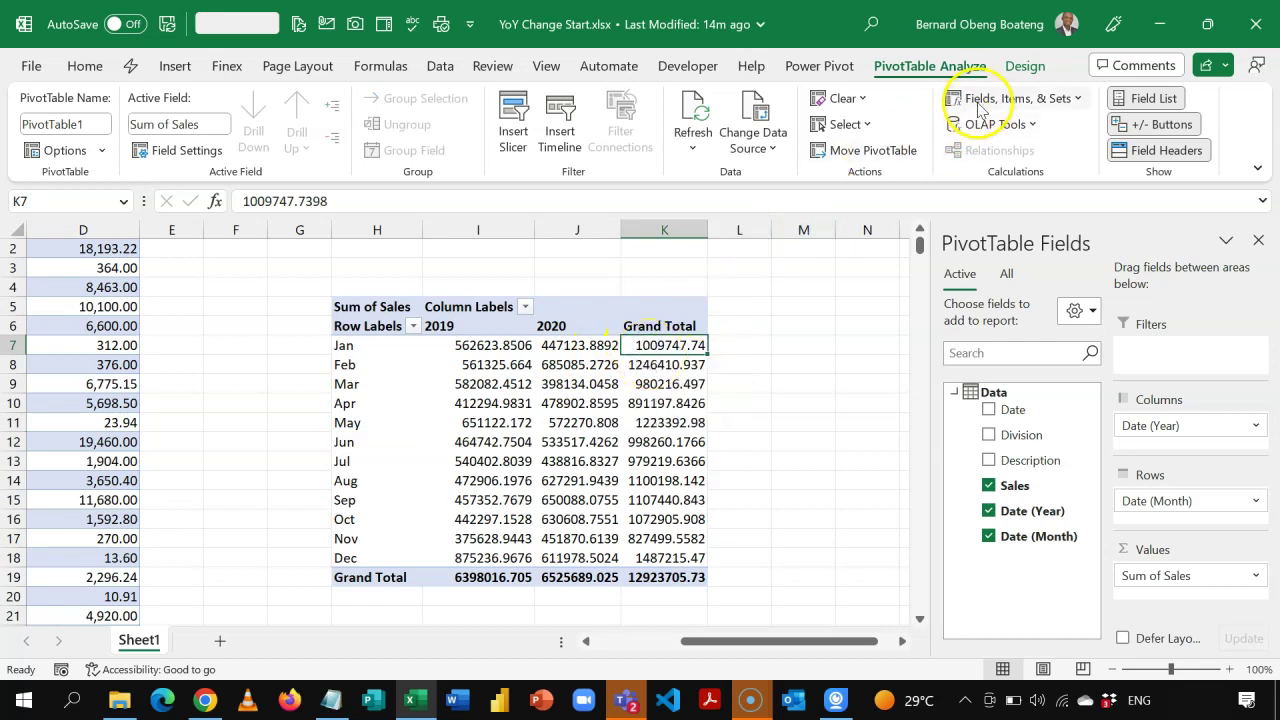
left_click(1022, 66)
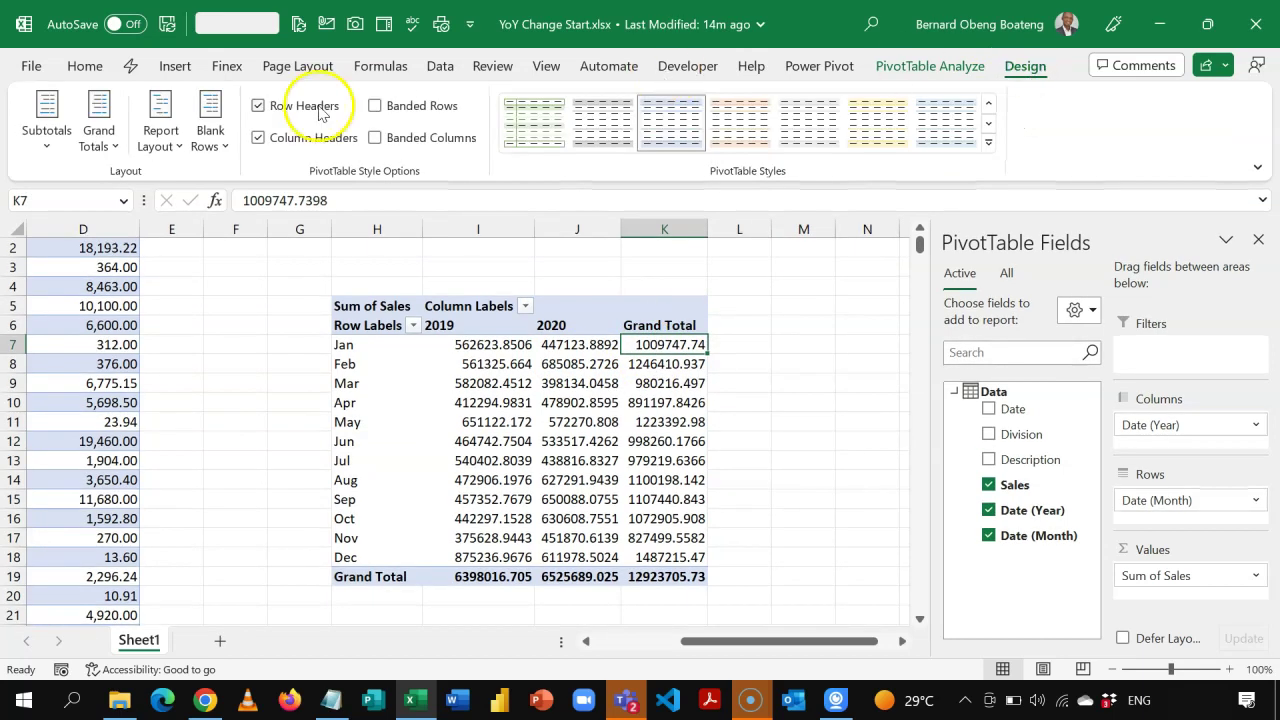
left_click(78, 146)
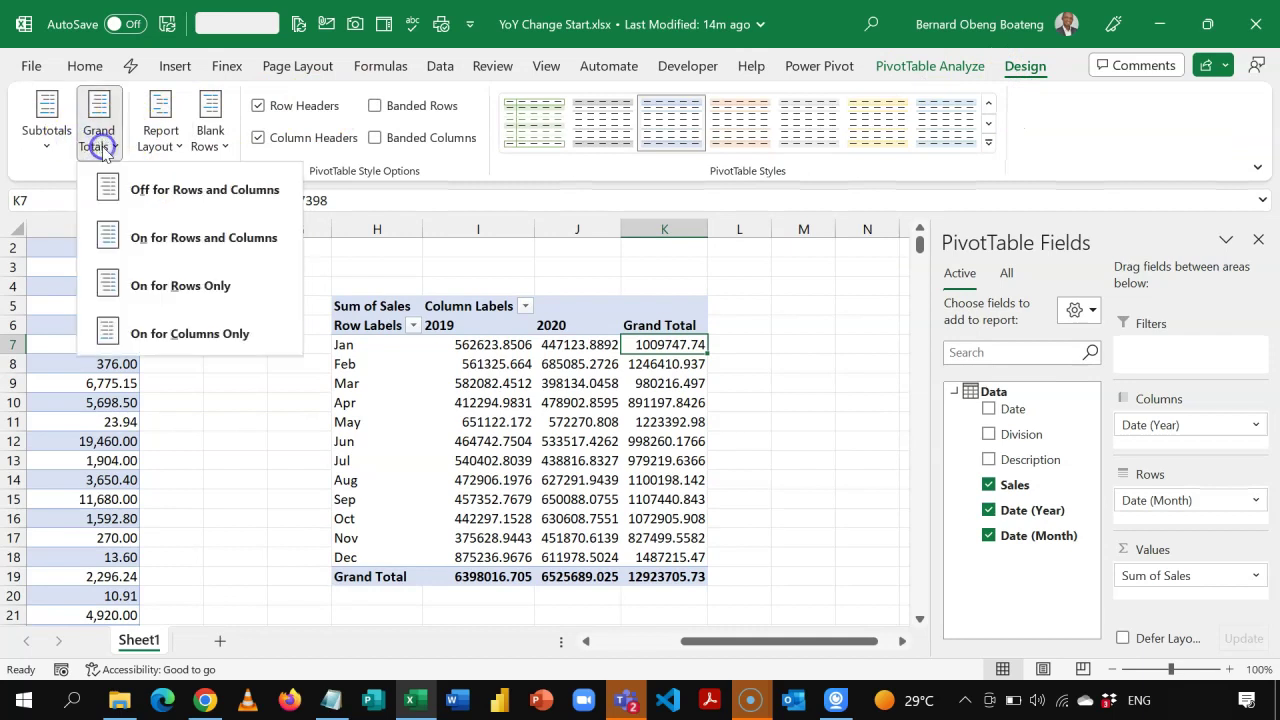
left_click(150, 190)
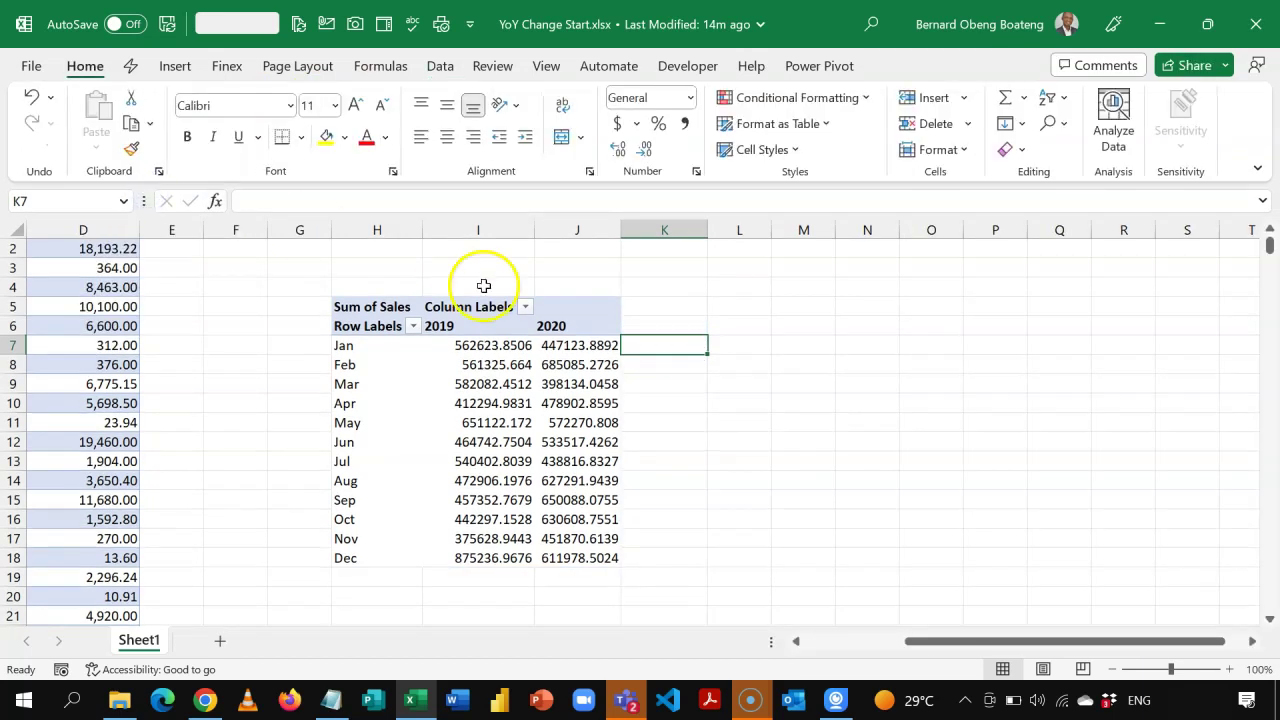
left_click(472, 363)
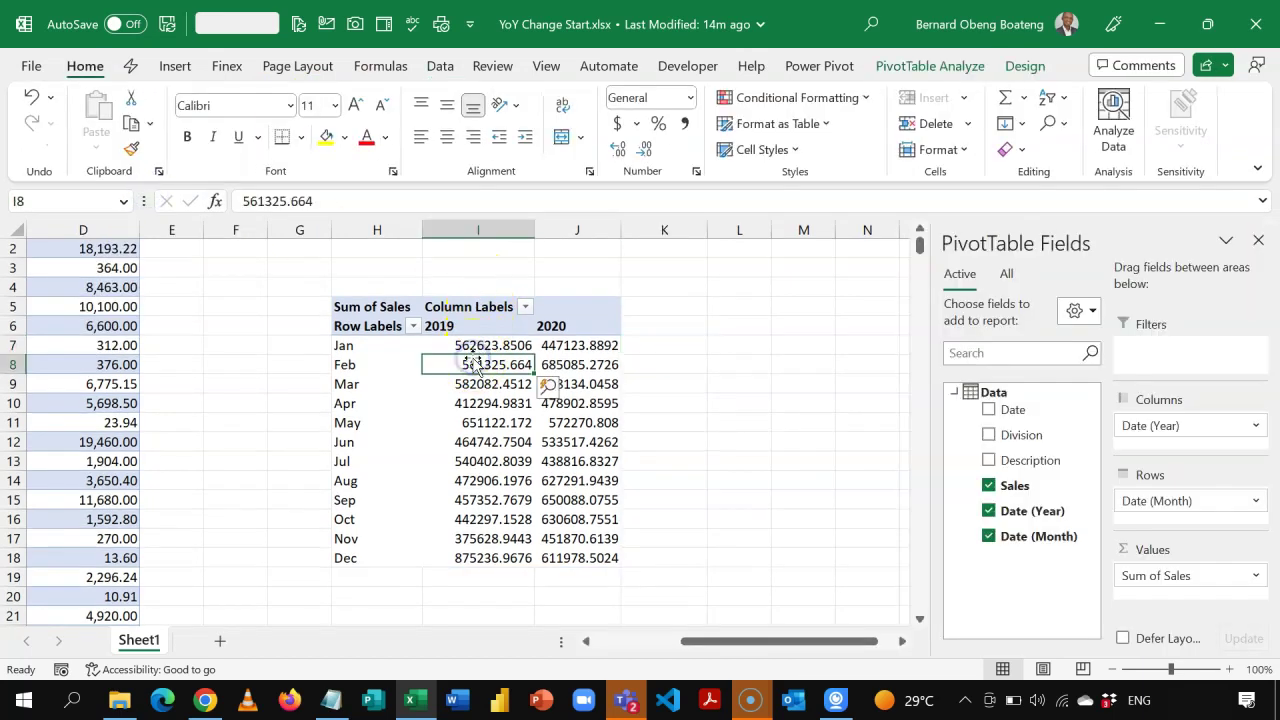
Step: Add the Sales field to the PivotTable's values a second time, below Sum of Sales
left_click(566, 347)
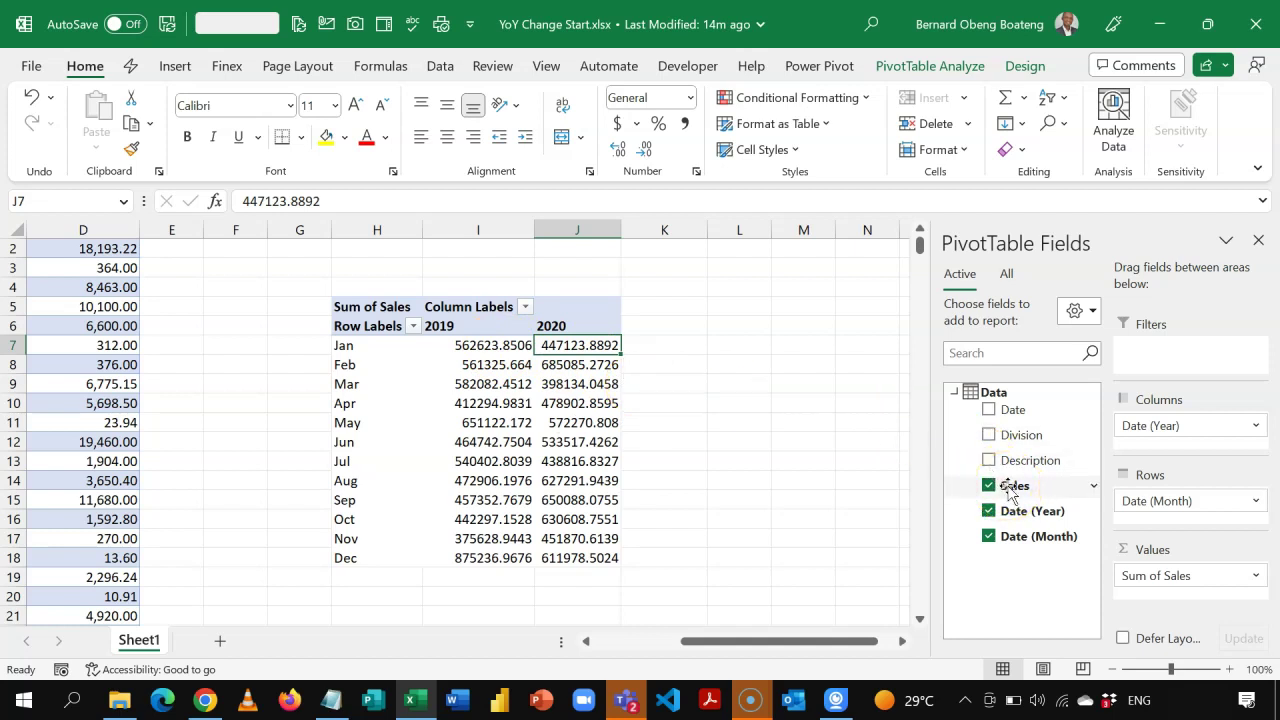
left_click_drag(1010, 488, 1077, 521)
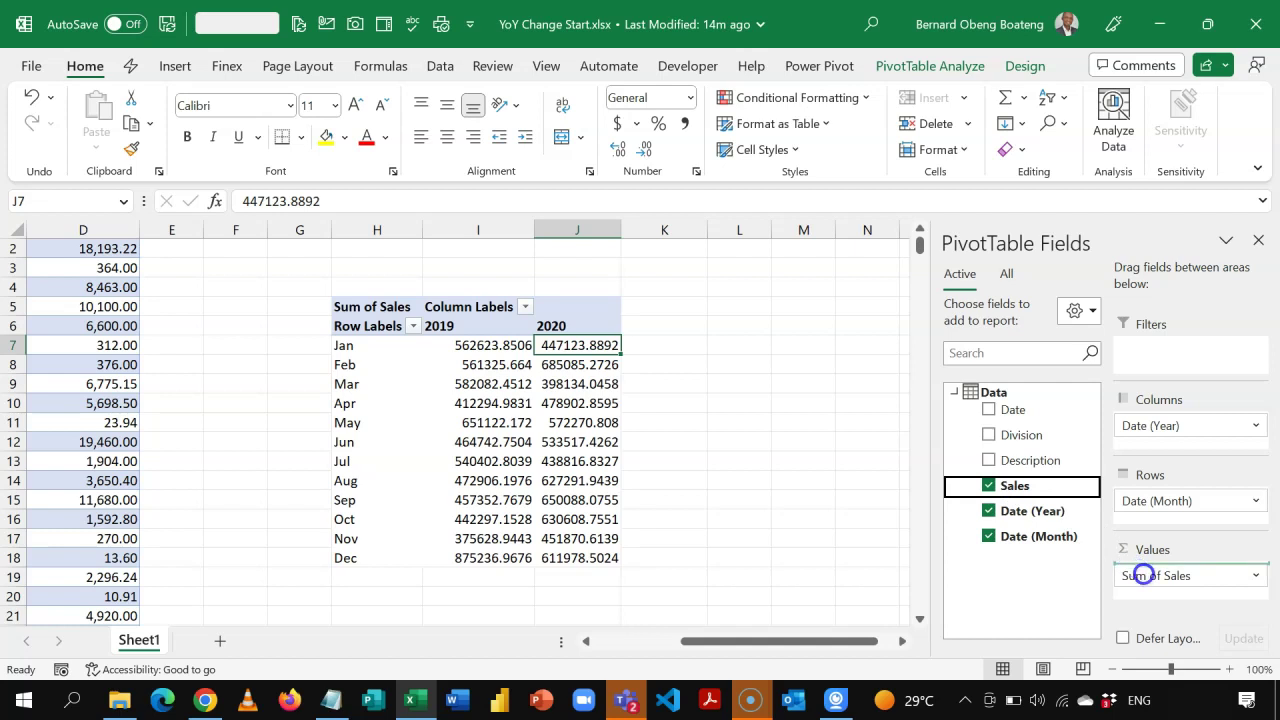
left_click_drag(1143, 575, 1157, 590)
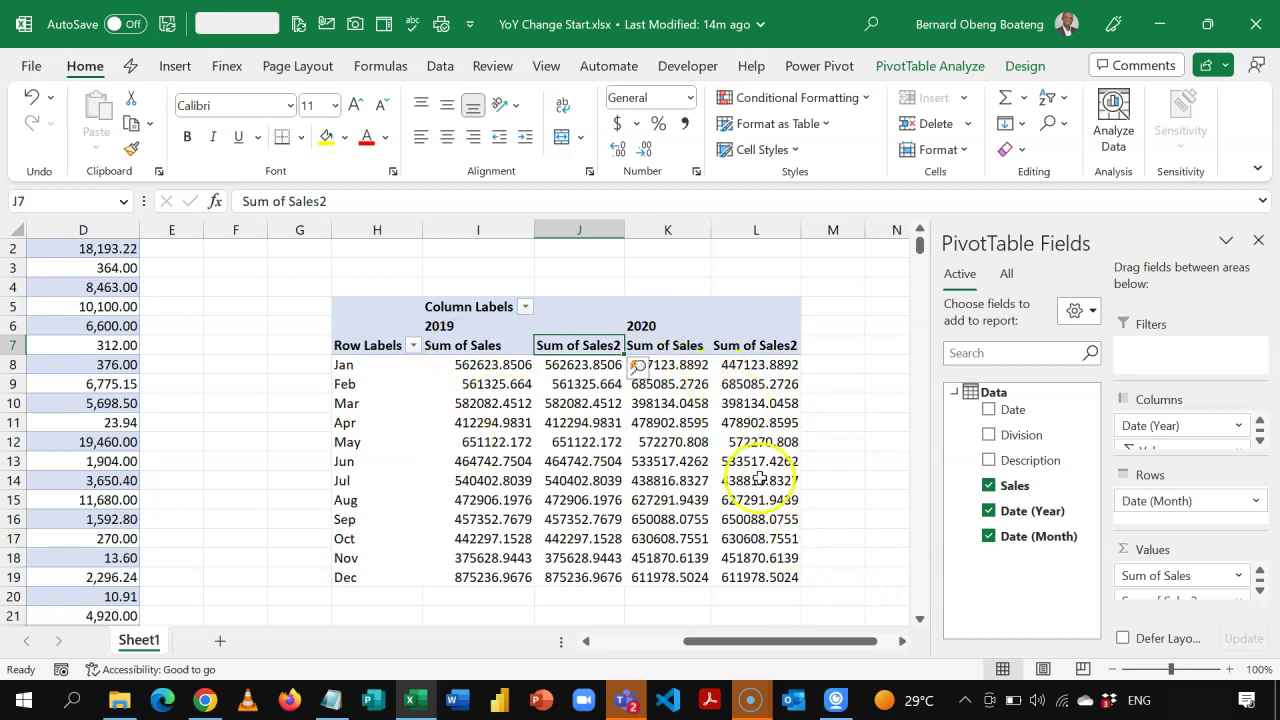
Step: Show the Sum of Sales2 values as % Difference From, with Date (Year) as base field and (previous) as base item
left_click(901, 642)
left_click(901, 642)
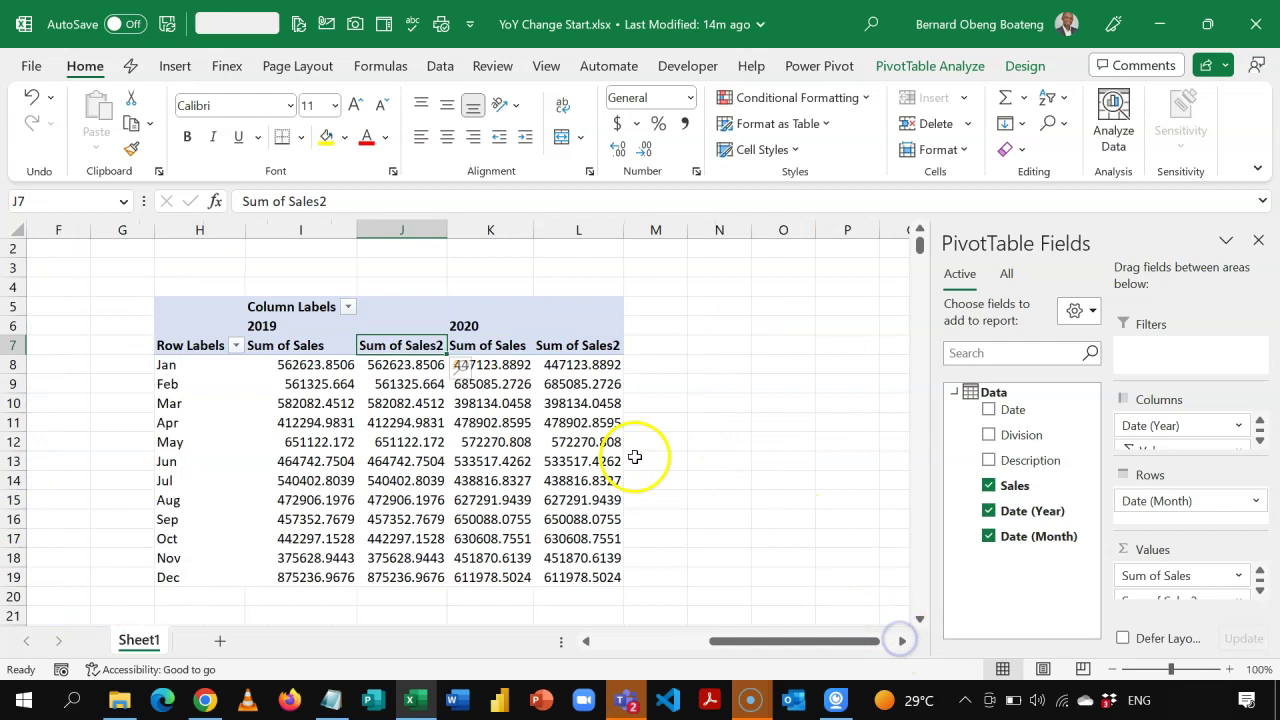
left_click(575, 365)
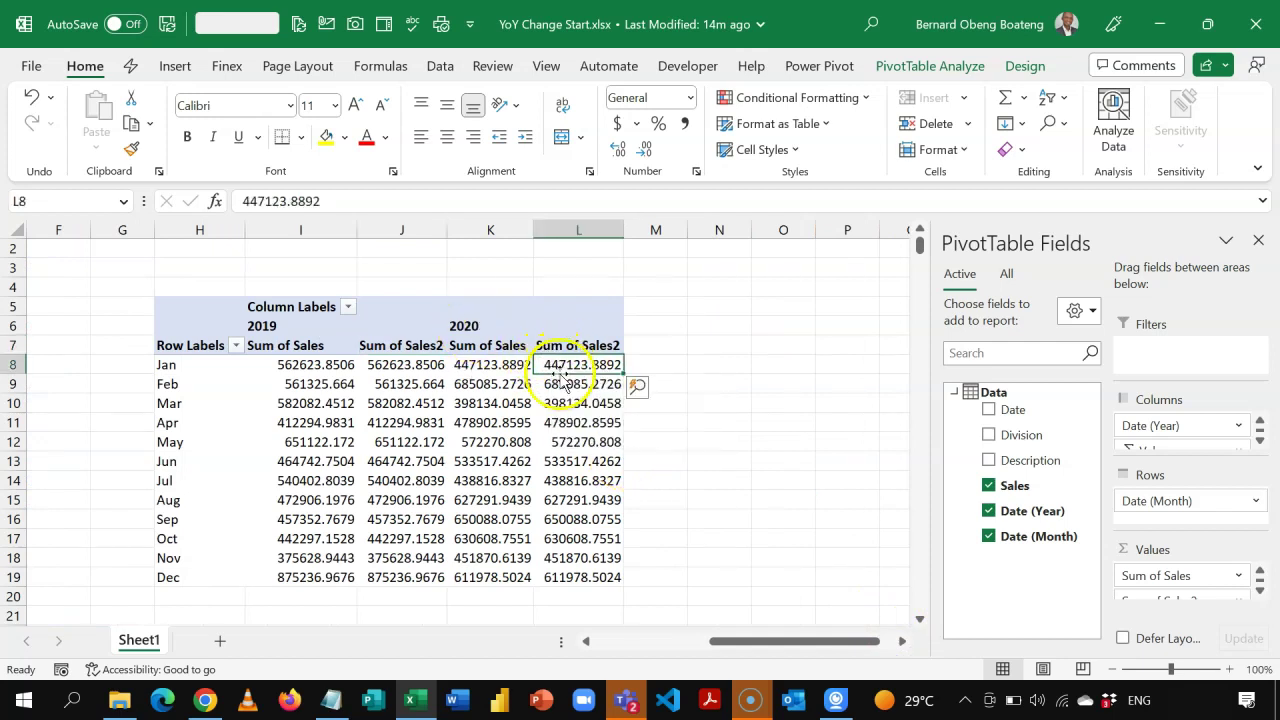
right_click(567, 366)
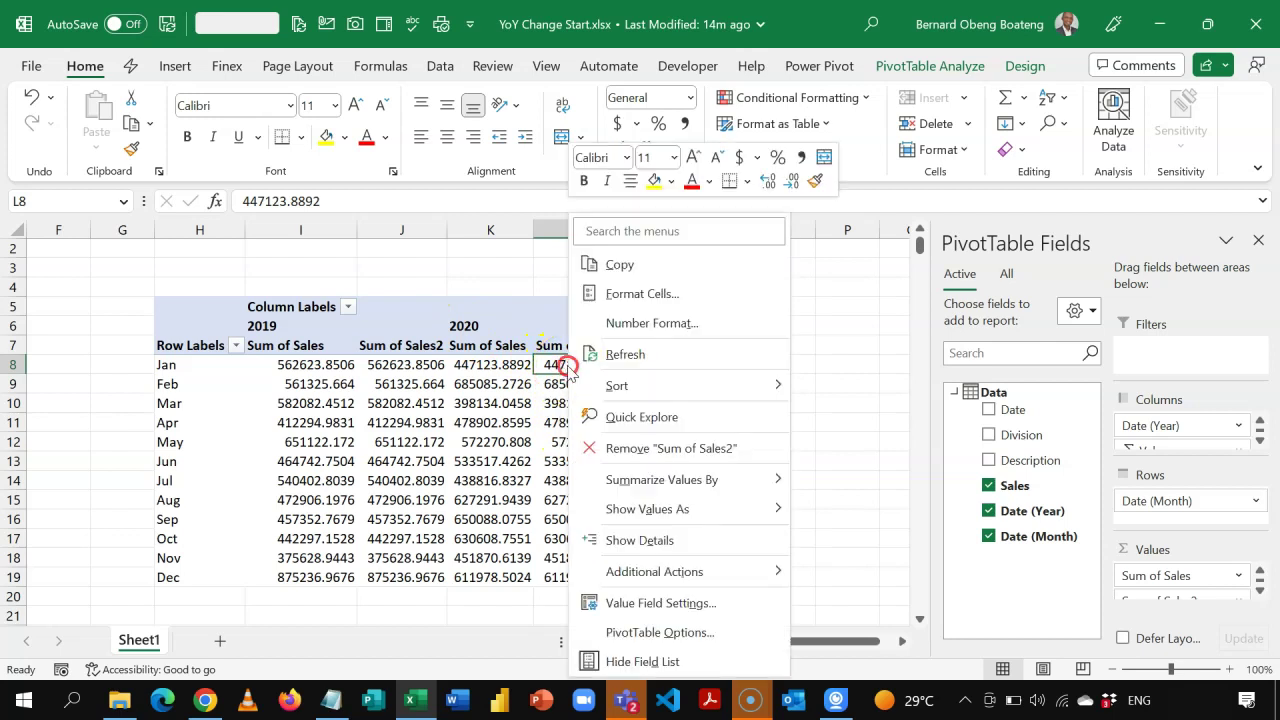
mouse_move(655, 510)
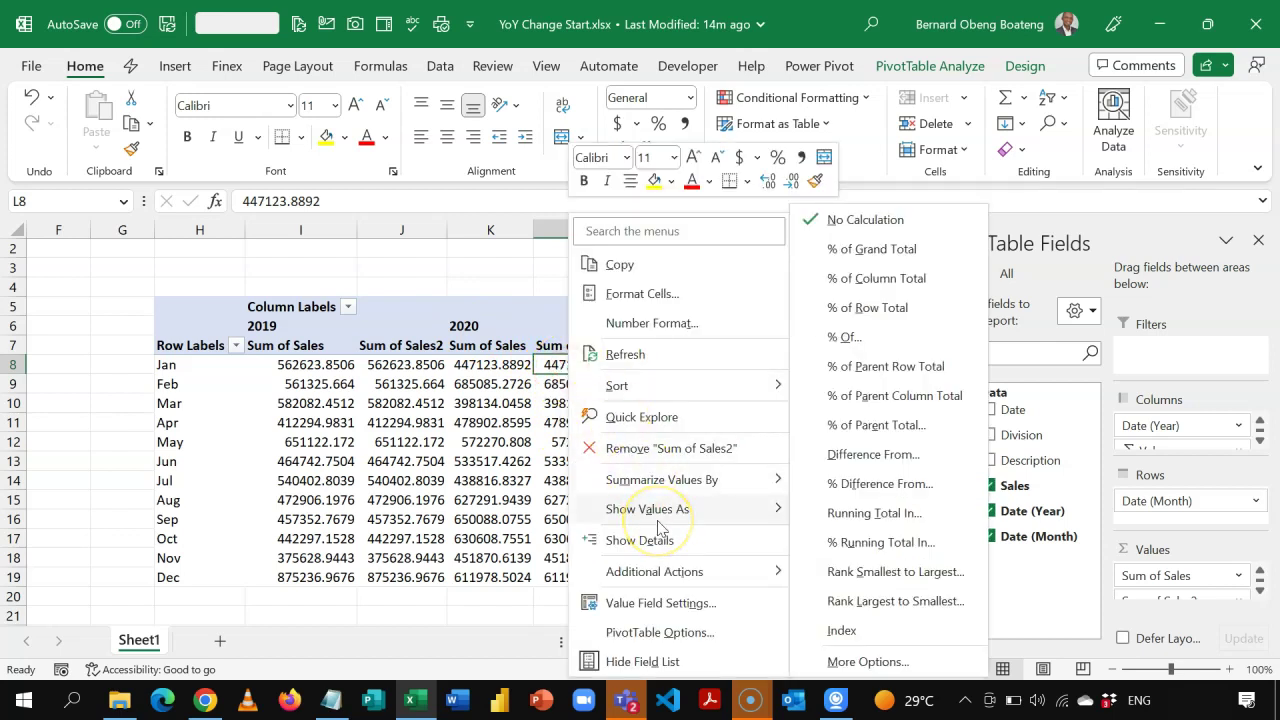
left_click(843, 486)
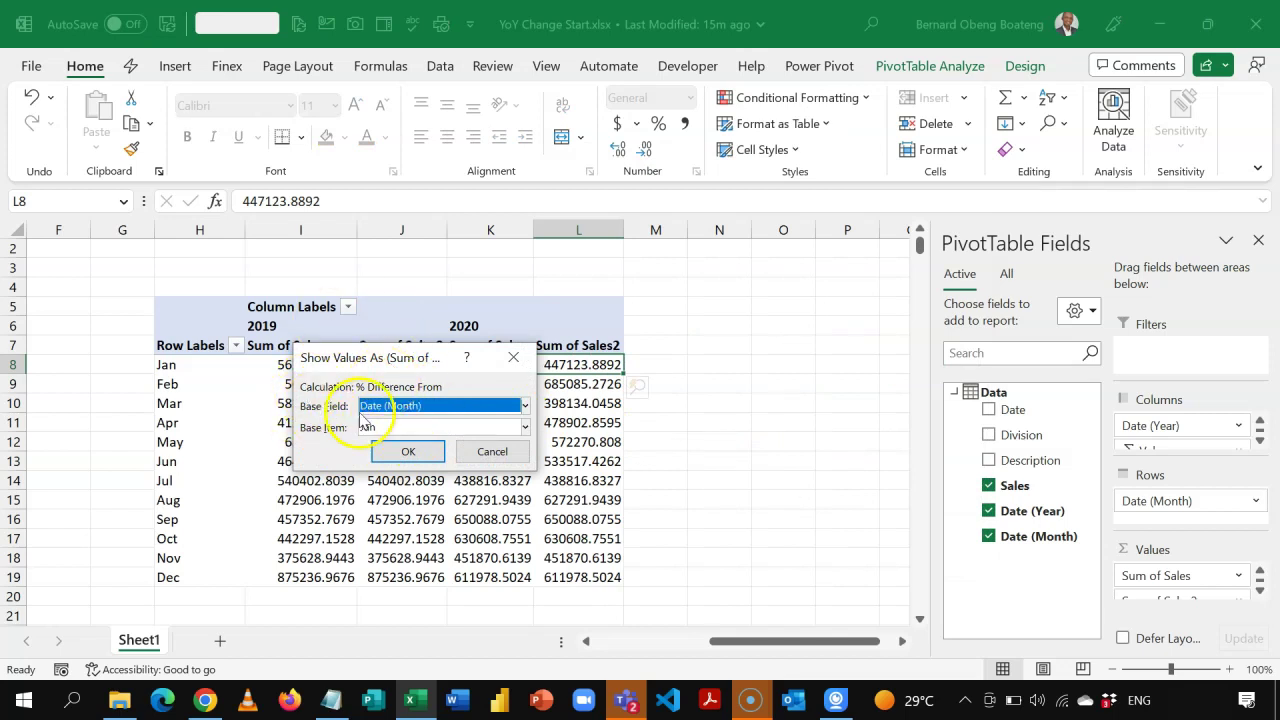
left_click(528, 407)
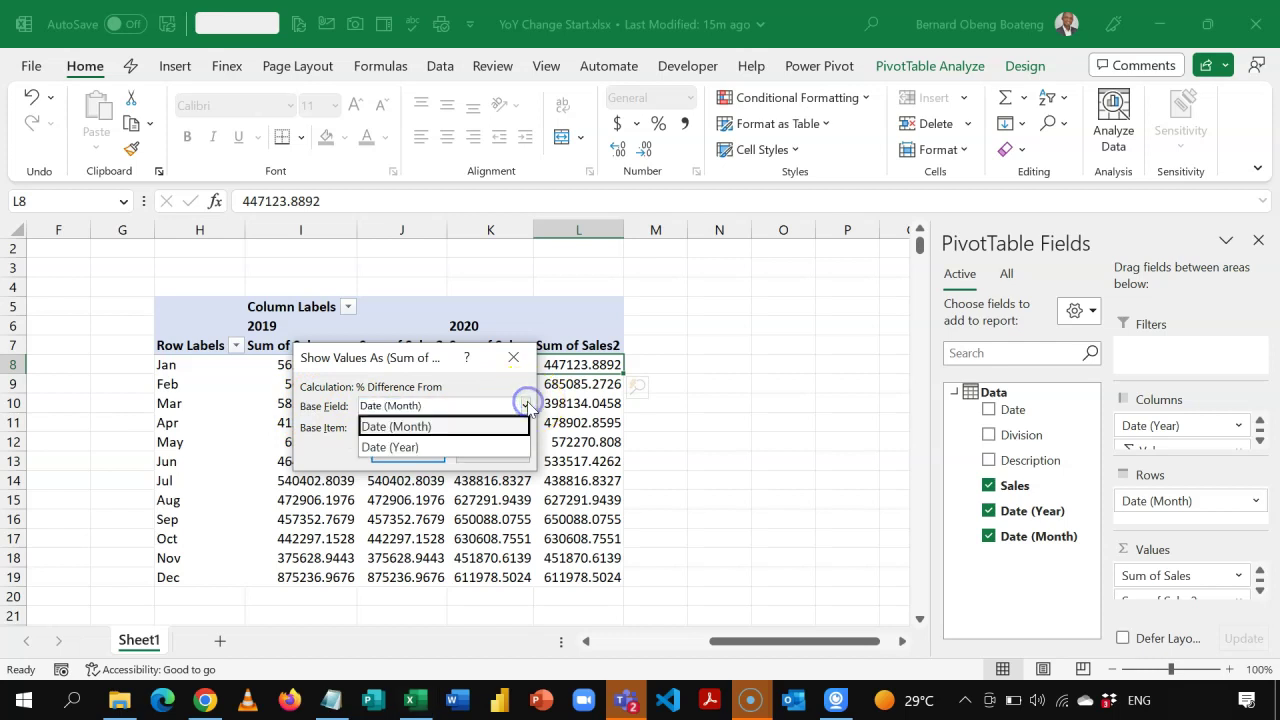
left_click(468, 447)
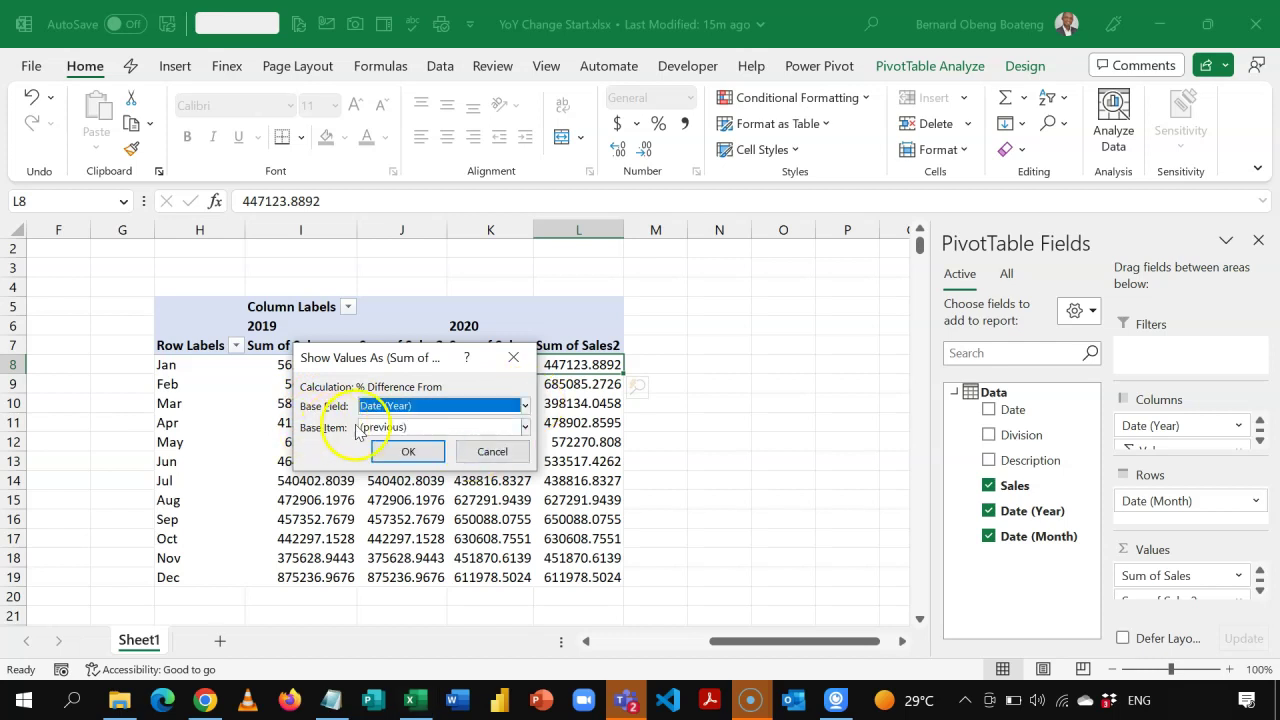
left_click(408, 451)
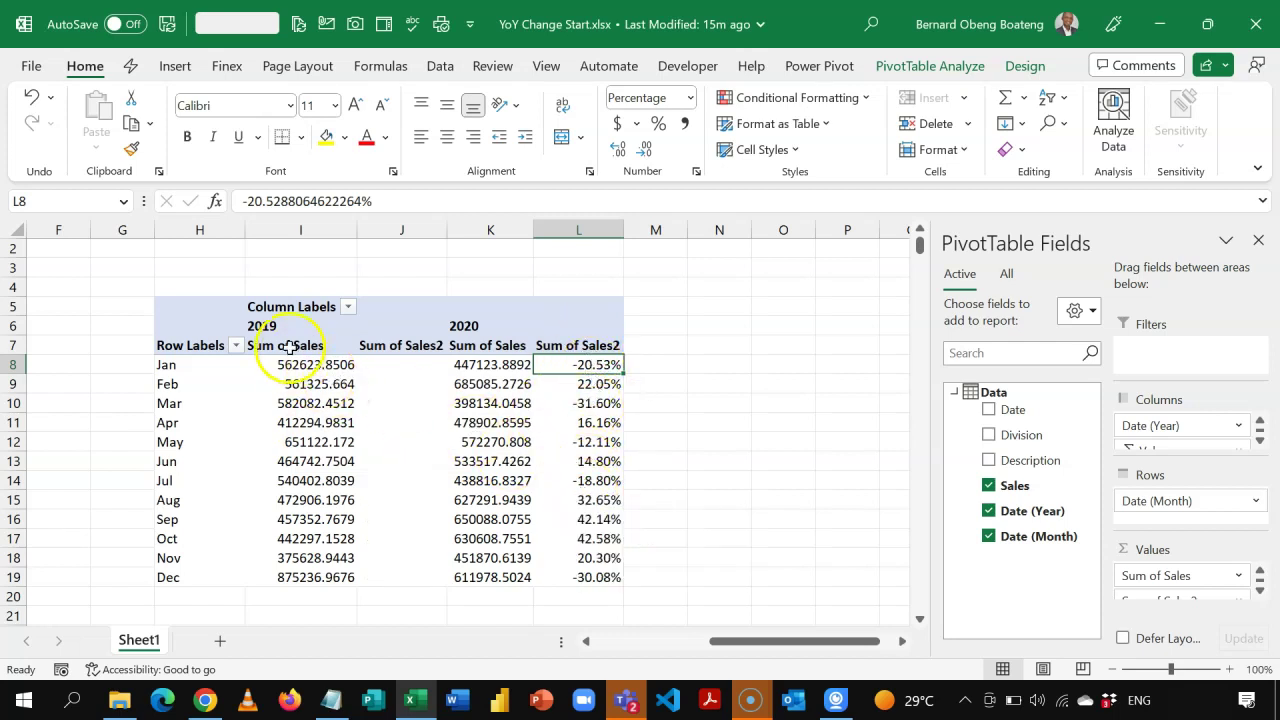
Step: Hide worksheet column J, which holds the empty 2019 Sum of Sales2 values
left_click(405, 368)
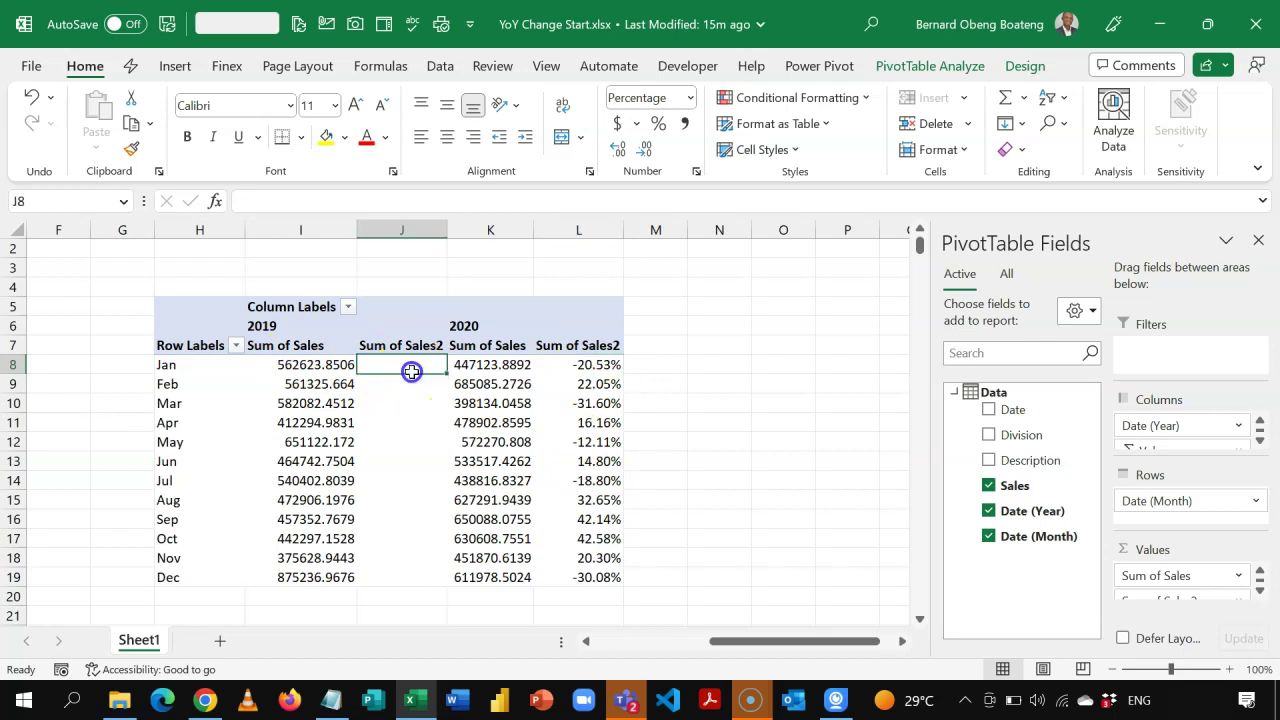
left_click(399, 232)
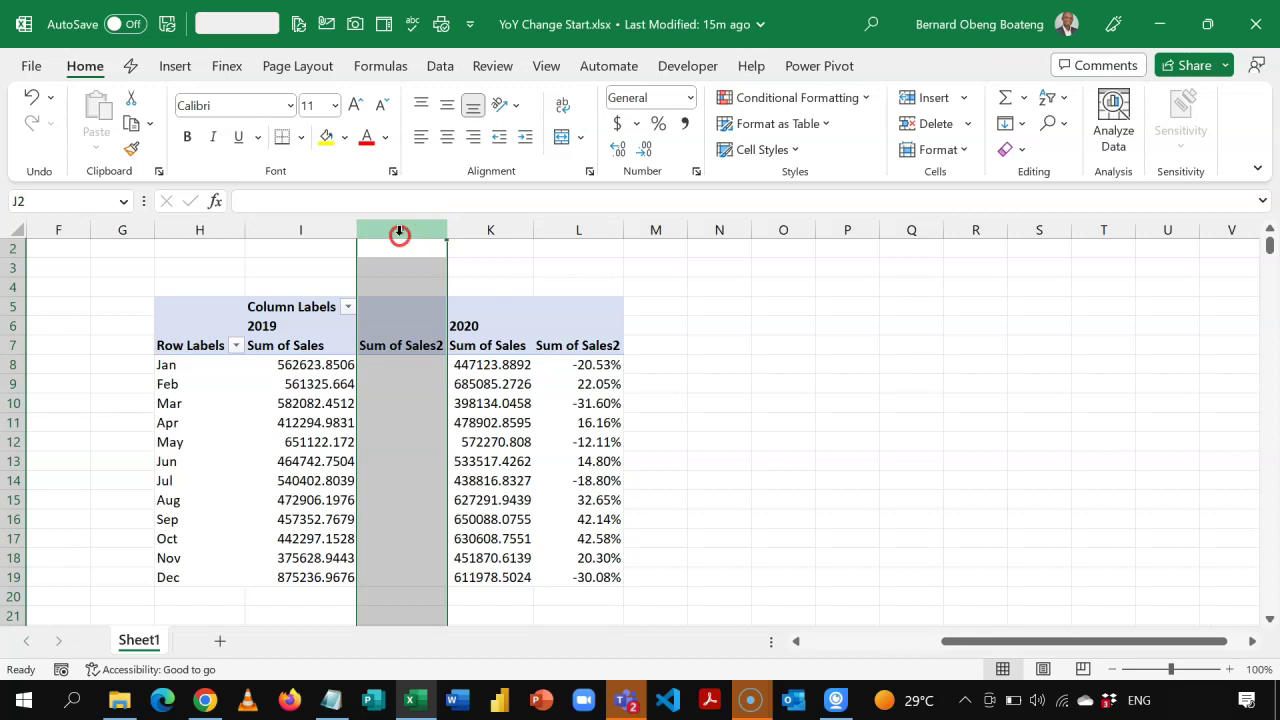
right_click(399, 232)
left_click(453, 586)
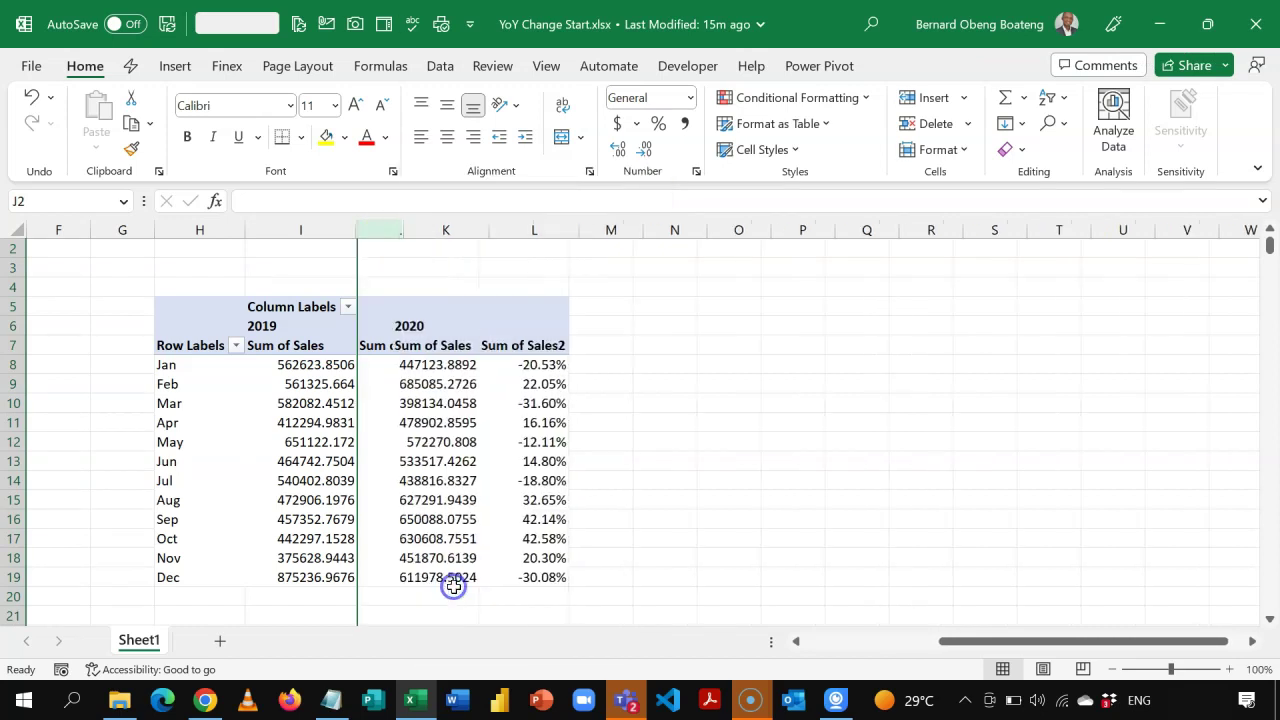
left_click(268, 422)
left_click(375, 400)
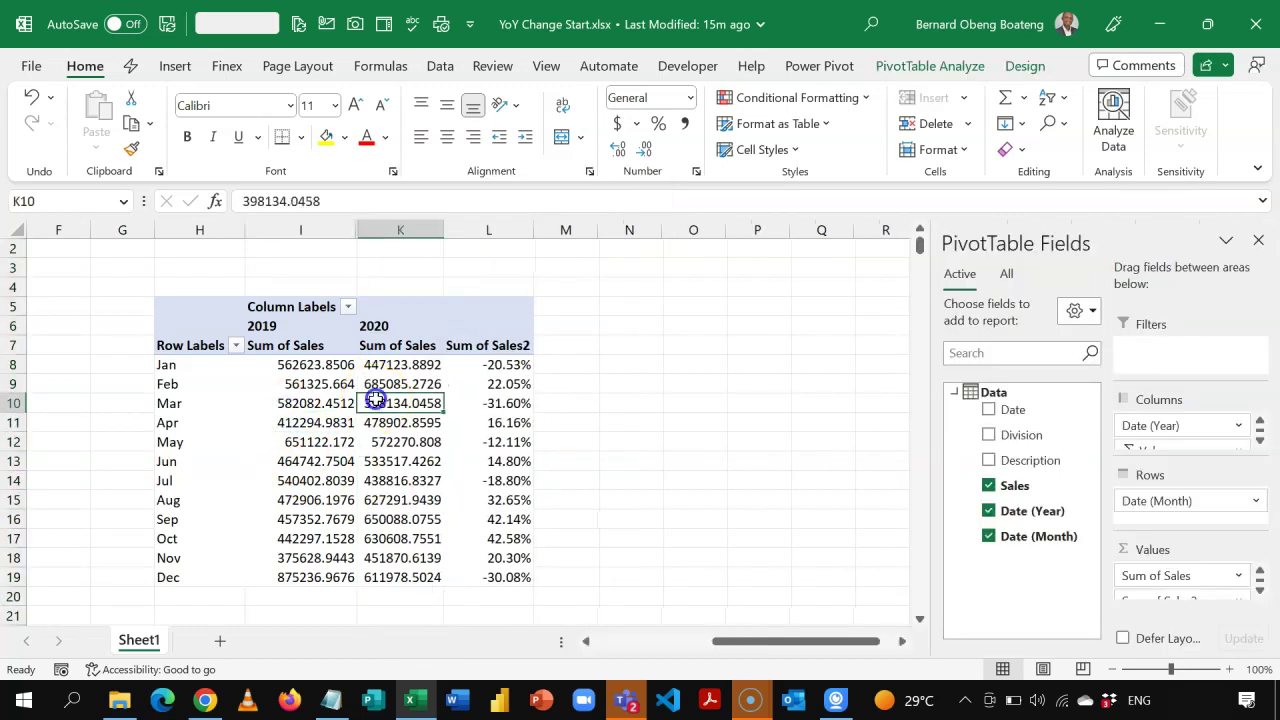
Step: Apply green solid-fill data bars to the 2020 Sum of Sales2 percentages from Jan to Dec, cells L8:L19
key("Left")
key("Left")
key("Up")
key("Up")
key("Up")
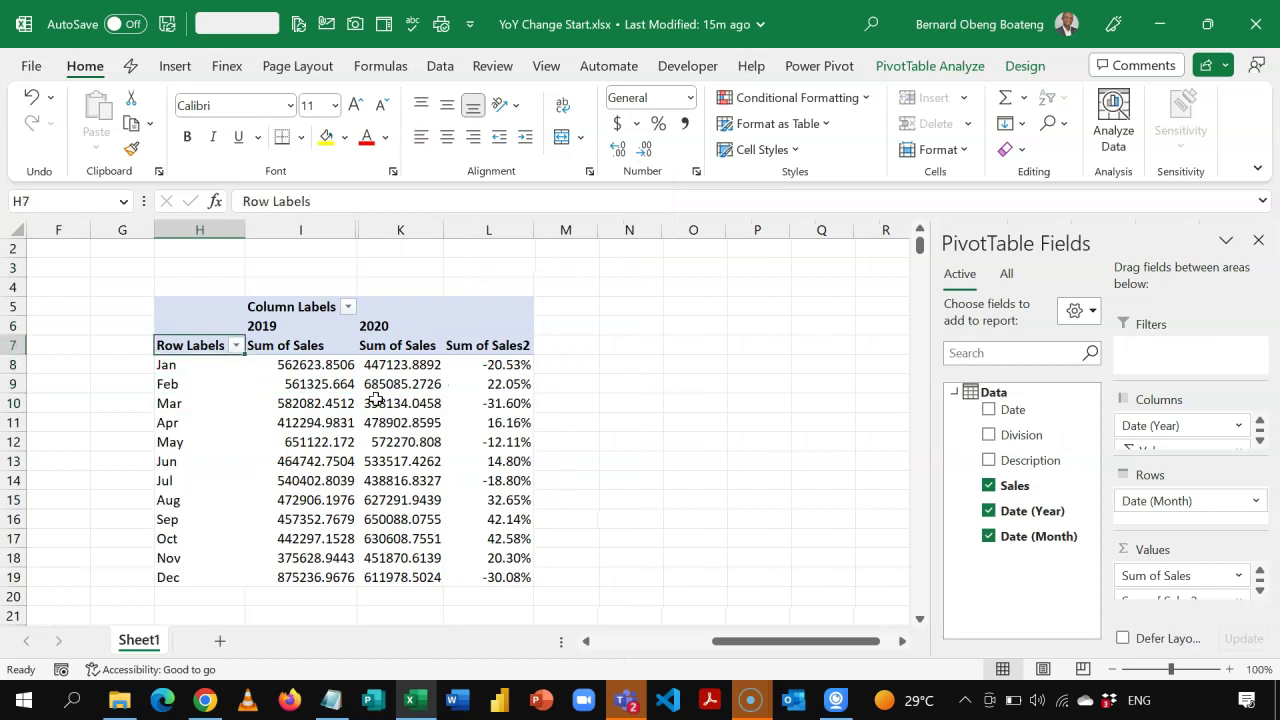
key("Right")
key("Right")
key("Right")
key("Down")
key("Down")
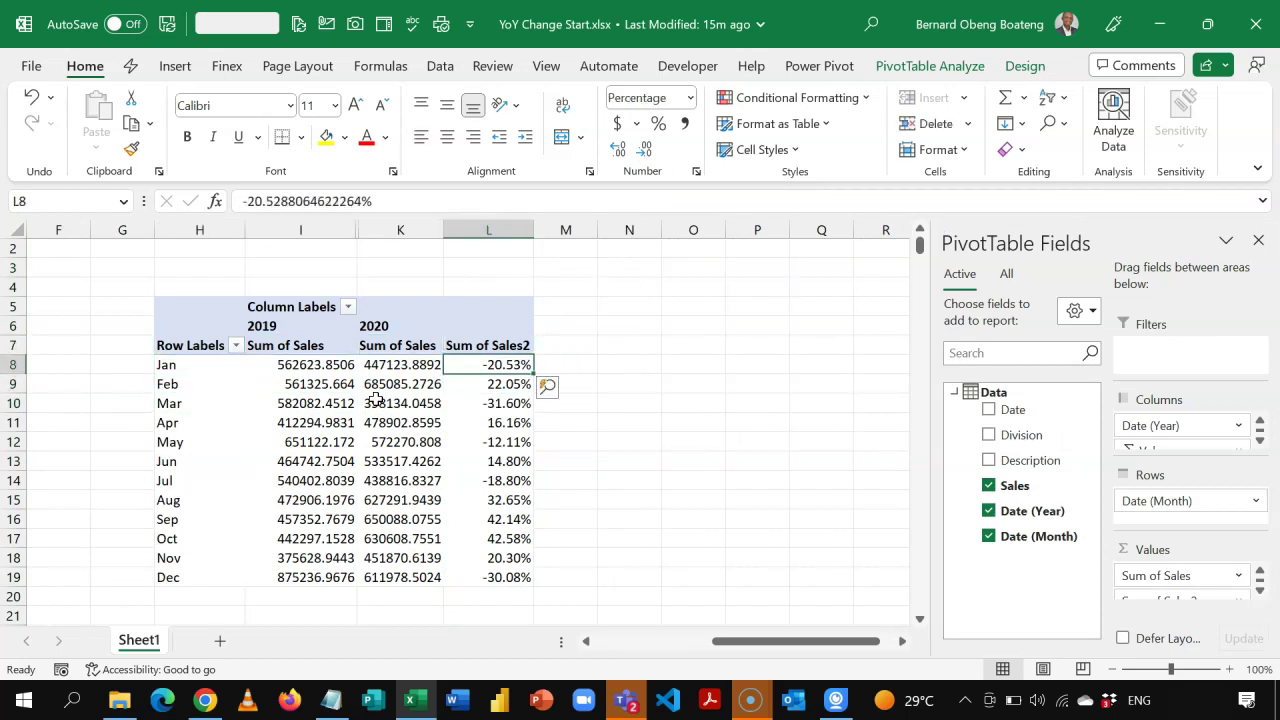
key("shift+Down")
key("shift+Down")
key("shift+Down")
key("shift+Down")
key("shift+Down")
key("shift+Down")
key("shift+Down")
key("shift+Down")
key("shift+Down")
key("shift+Down")
key("shift+Down")
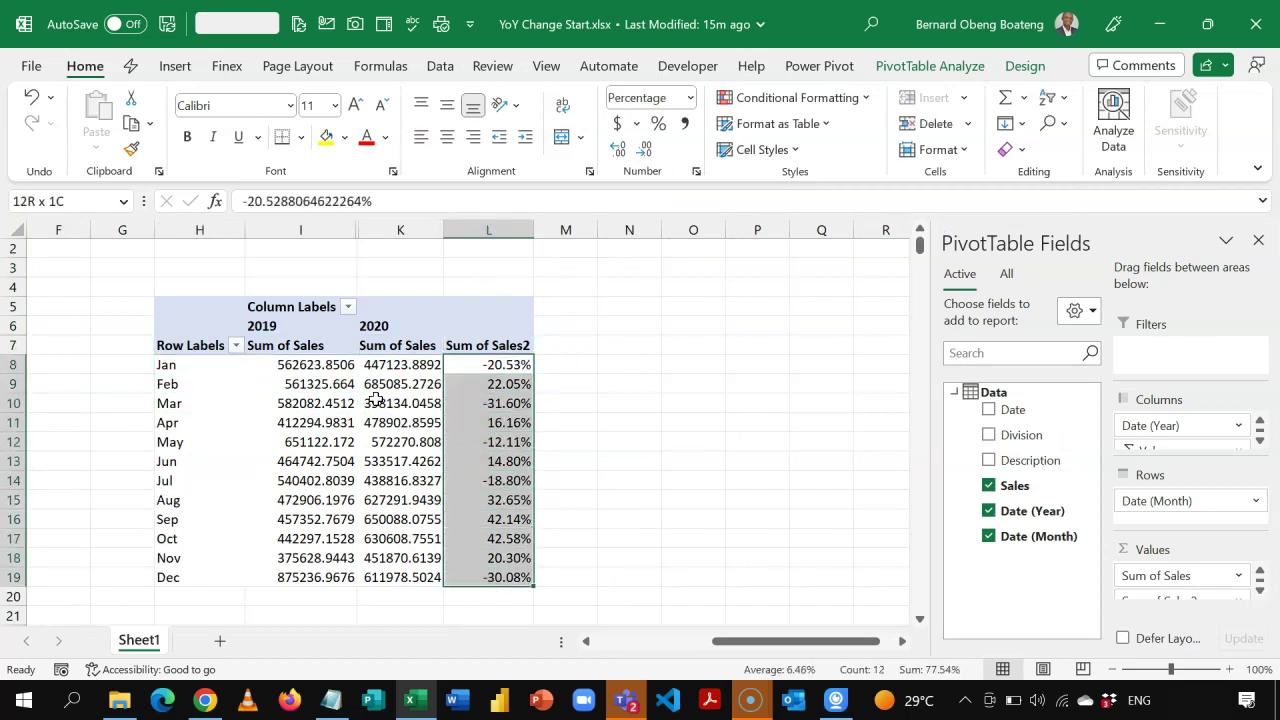
left_click(849, 99)
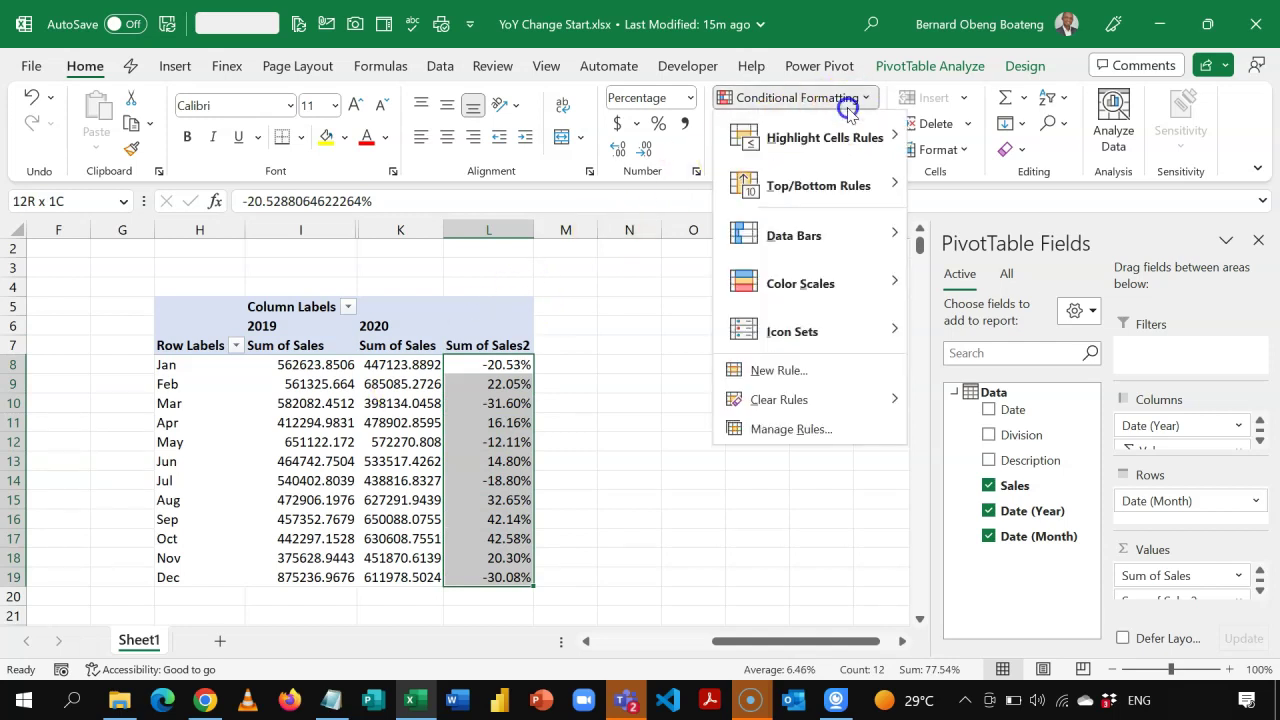
mouse_move(845, 237)
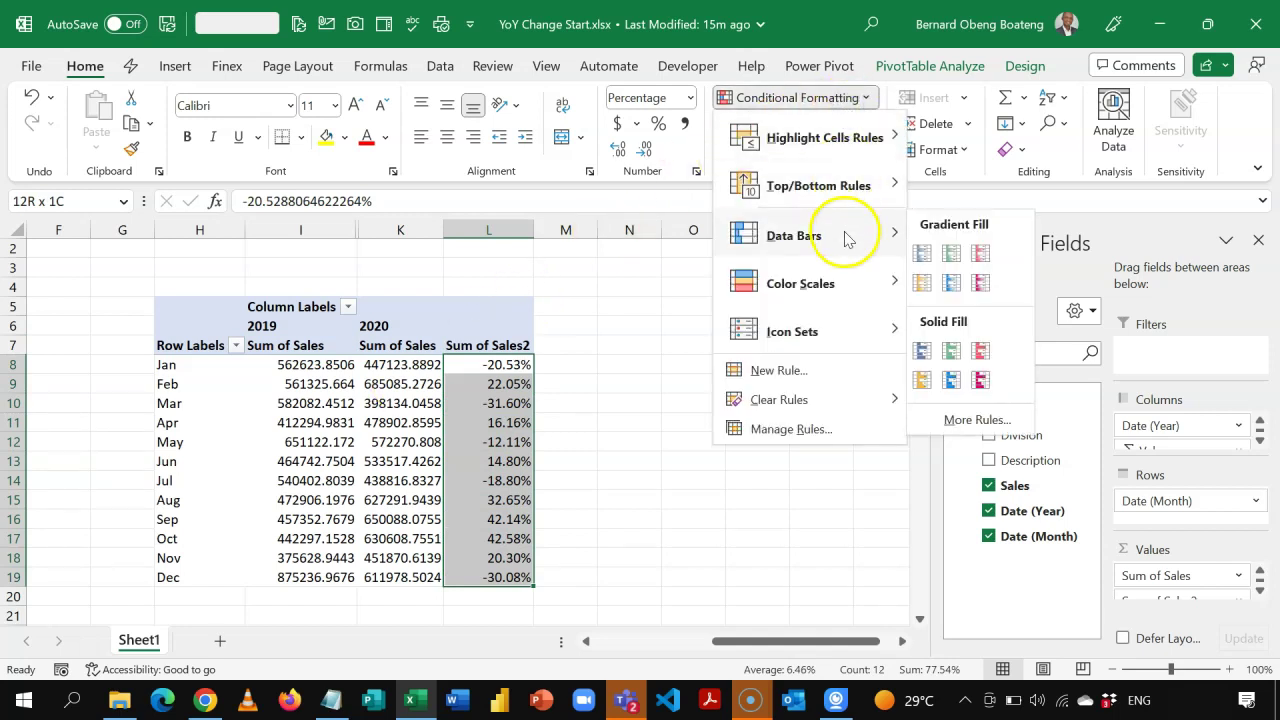
left_click(951, 350)
left_click(526, 388)
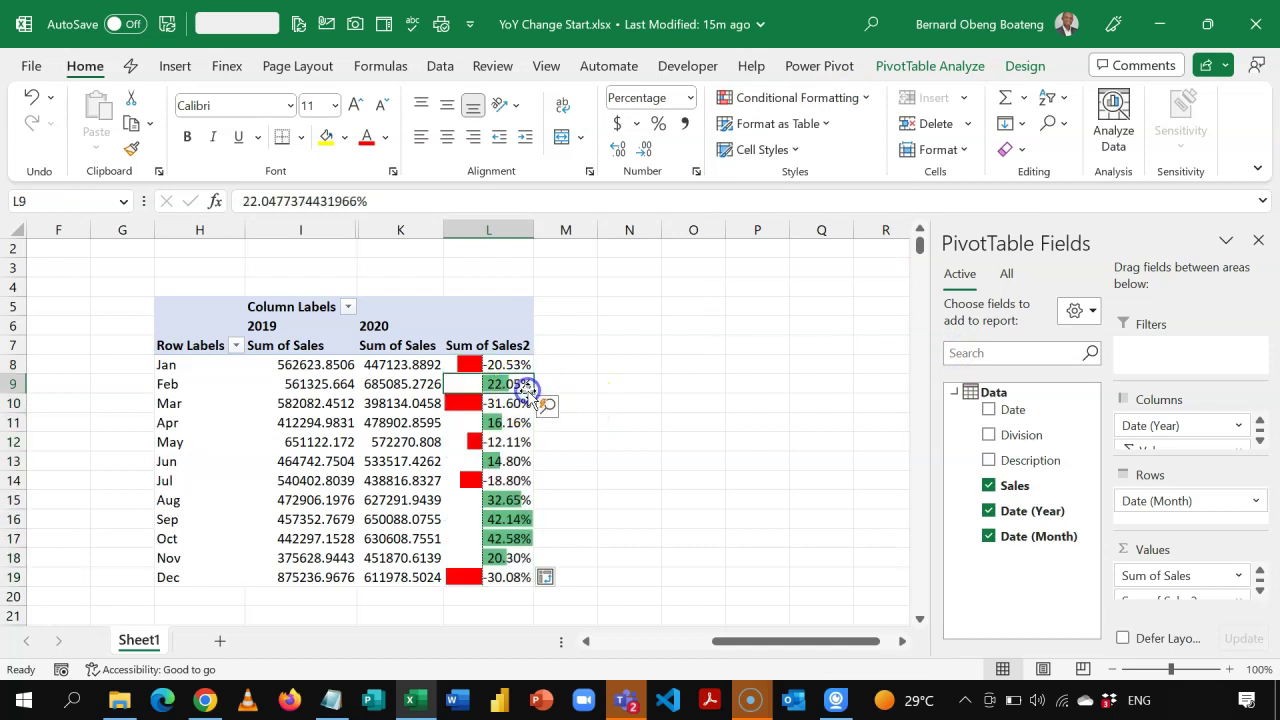
left_click(505, 365)
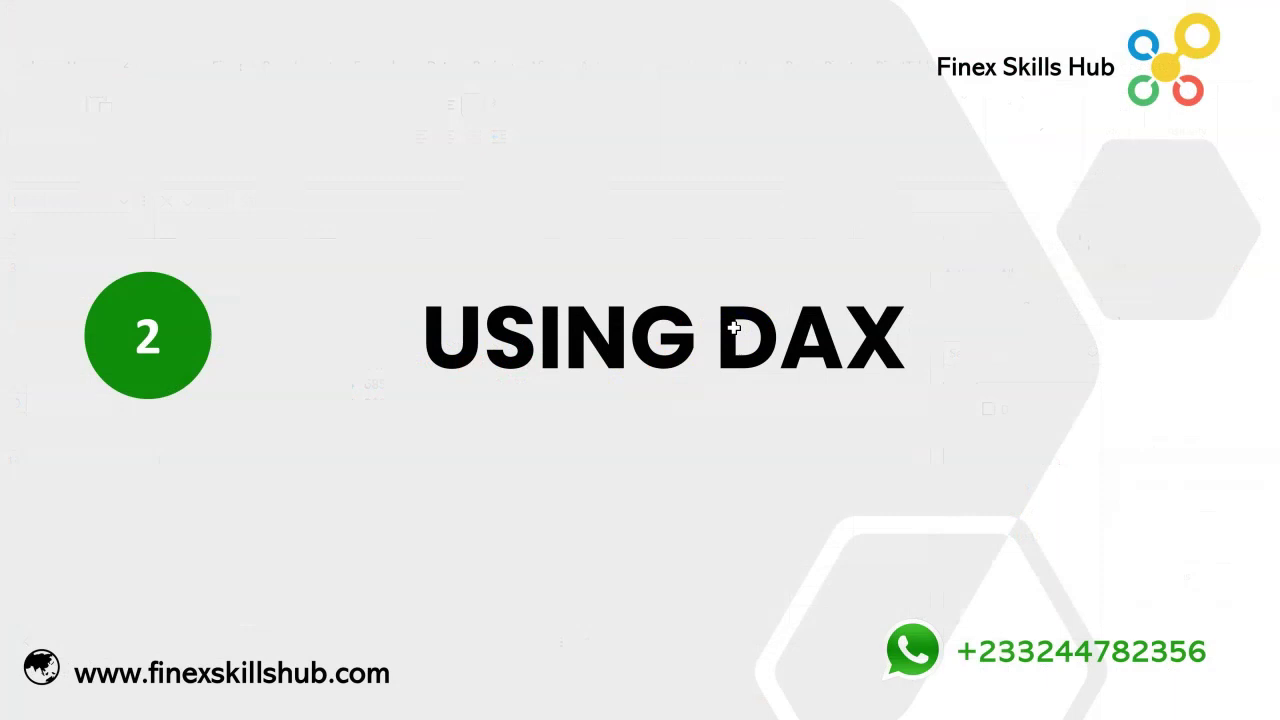
Step: Create a new date table in the Power Pivot data model
left_click(628, 350)
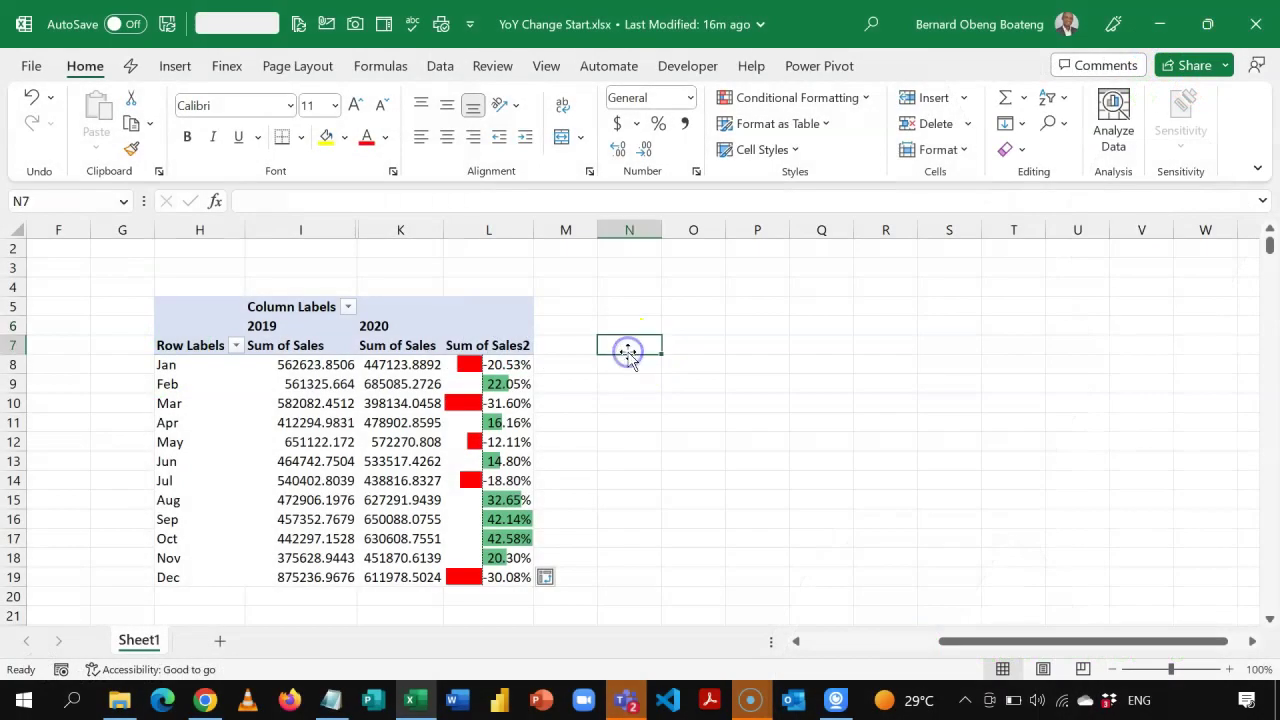
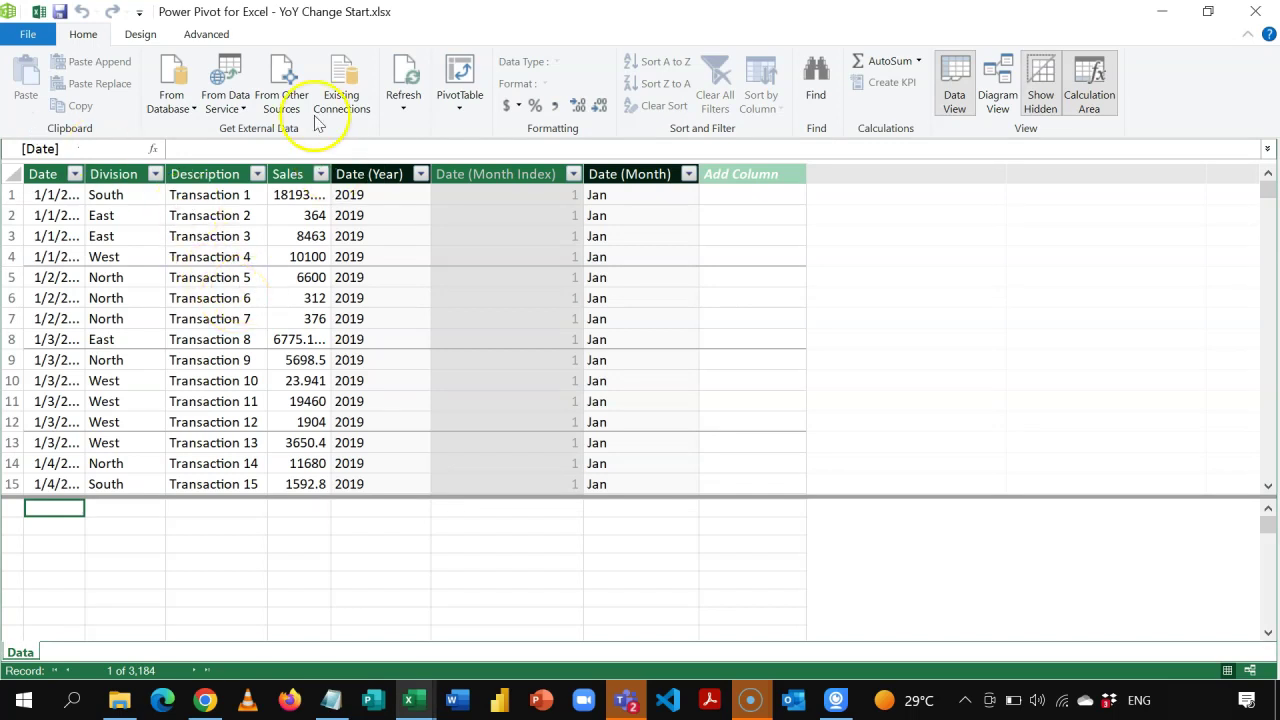
left_click(141, 34)
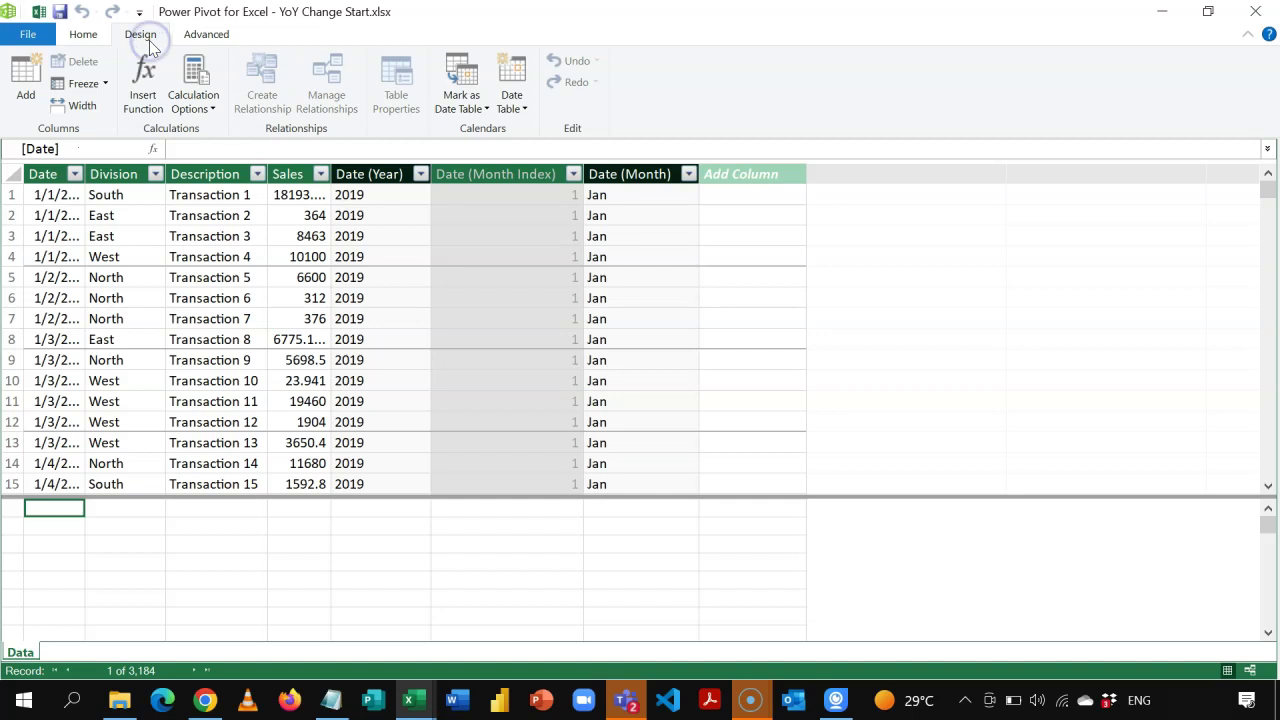
left_click(519, 112)
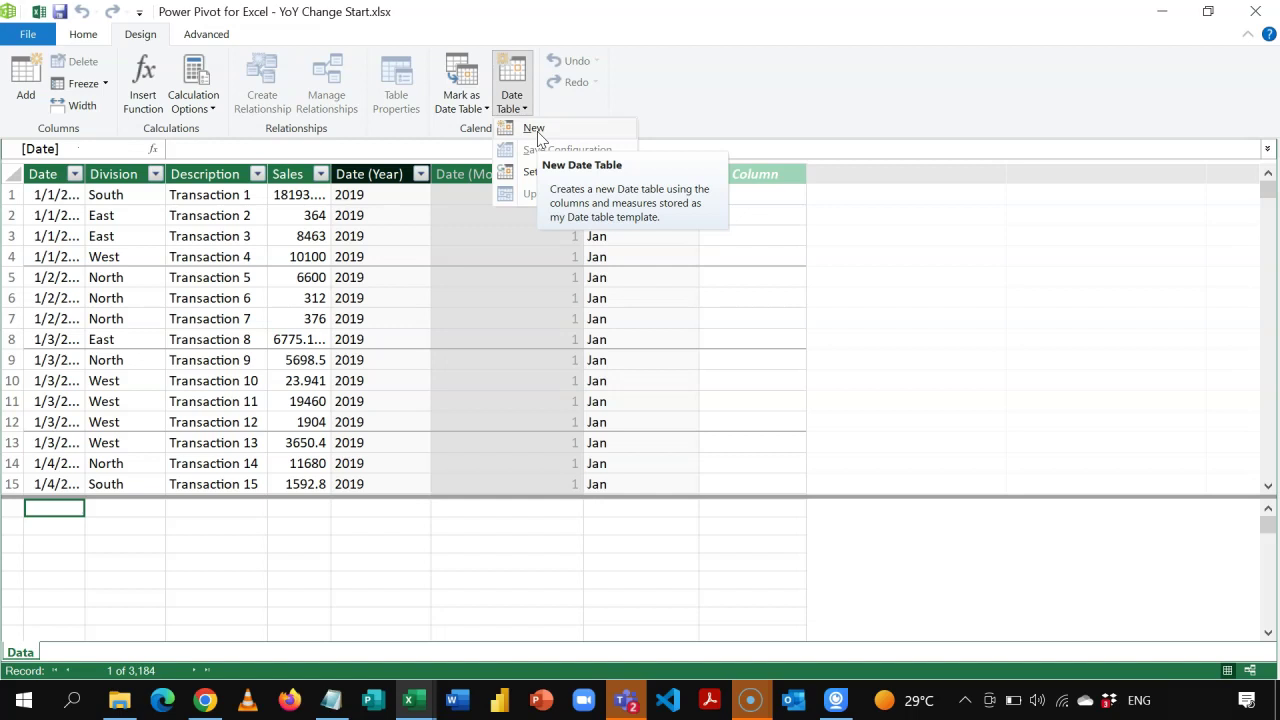
left_click(534, 129)
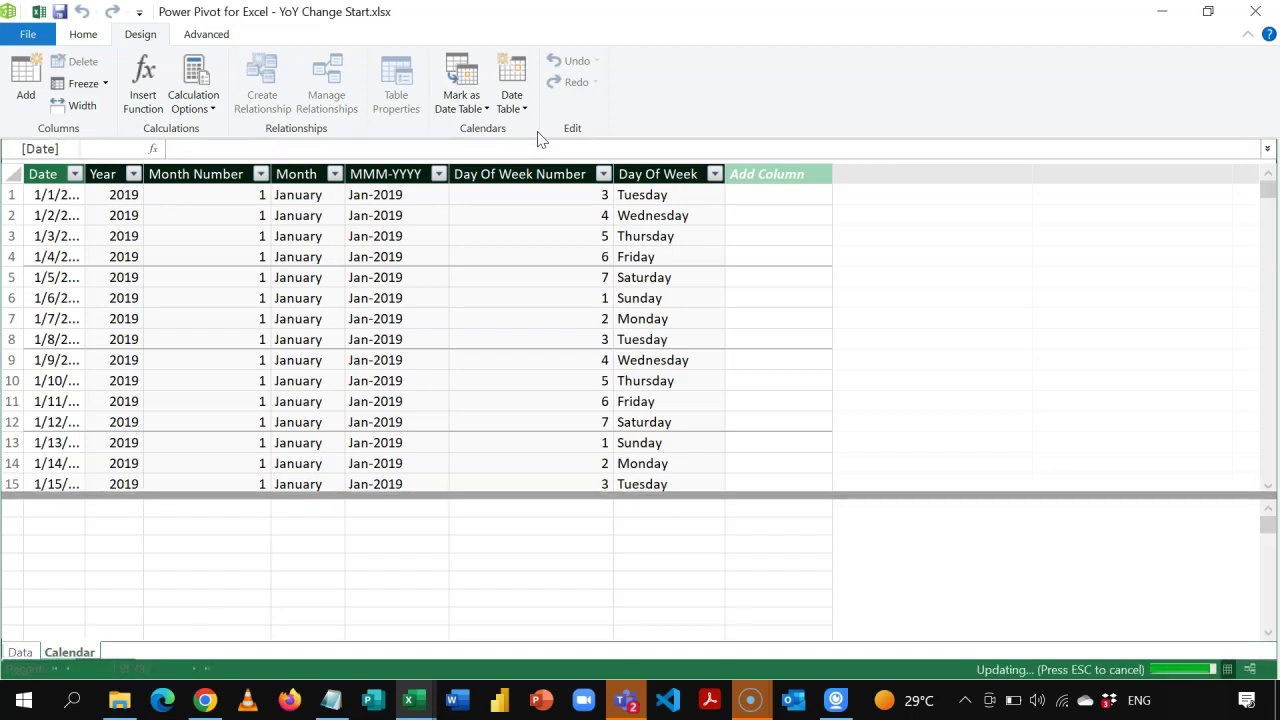
Step: Create a relationship in the data model's diagram from the Calendar table's Date to the Data table's Date
left_click(84, 35)
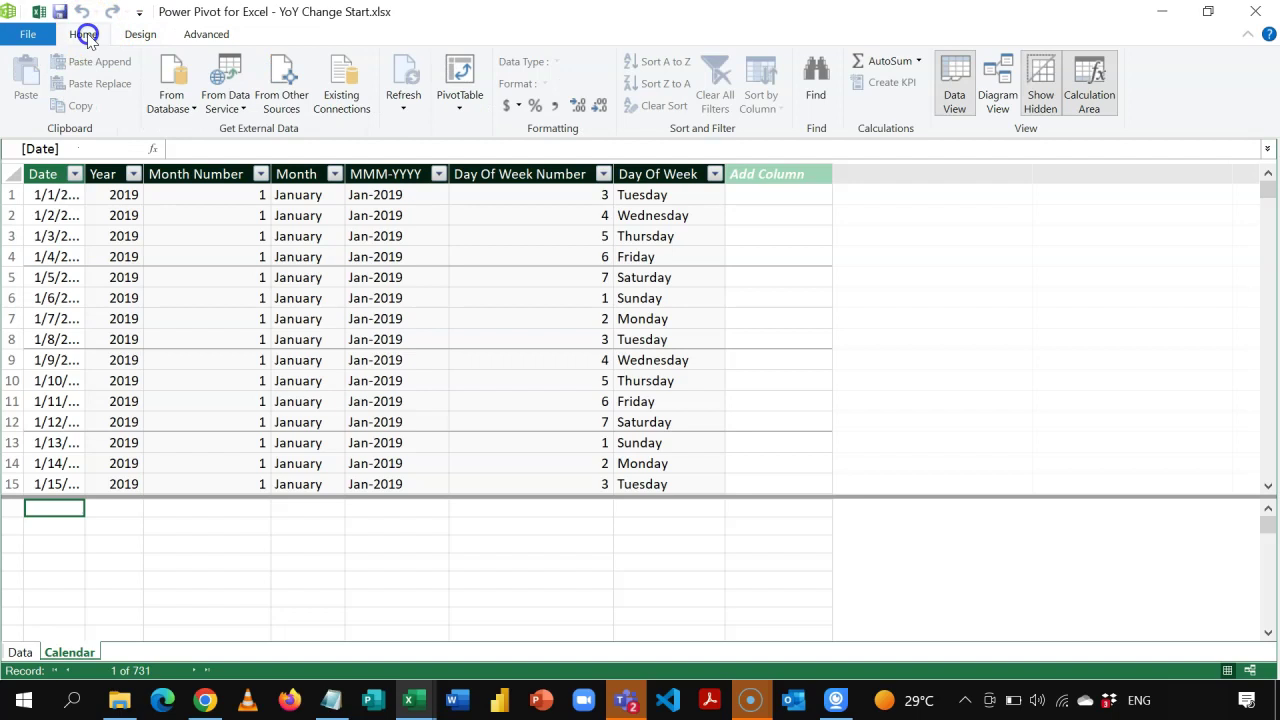
left_click(996, 100)
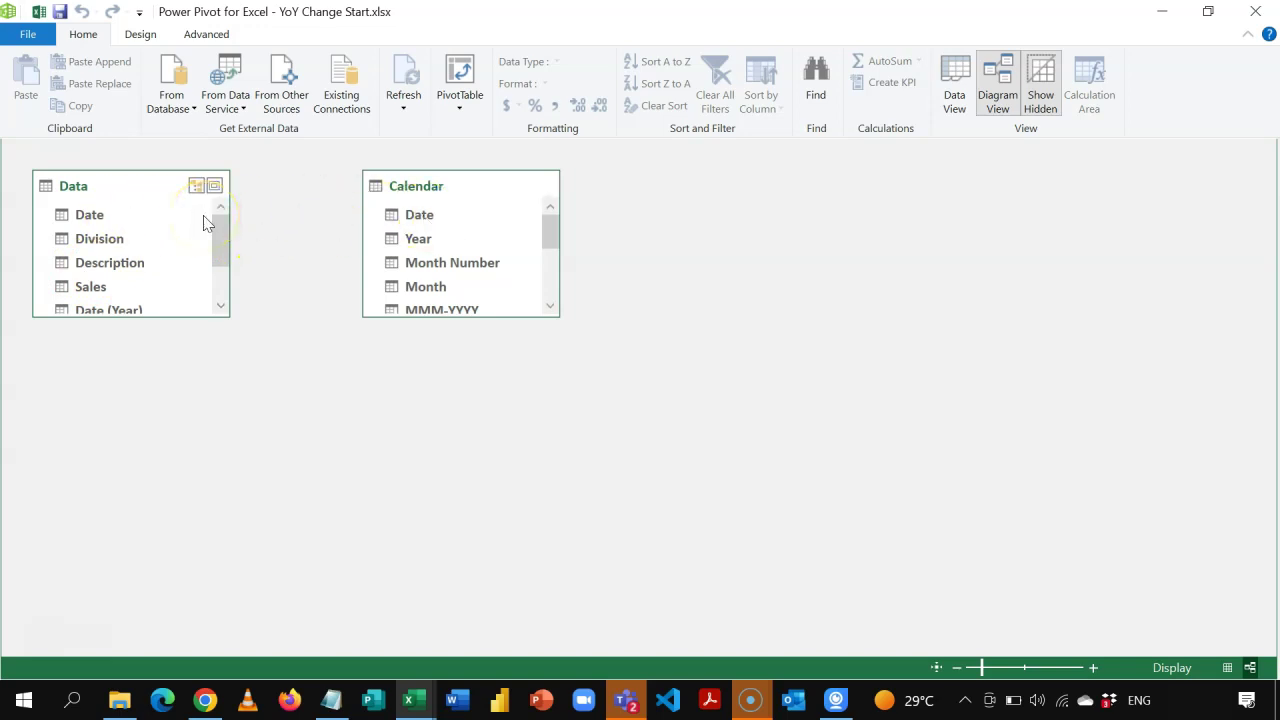
left_click(137, 220)
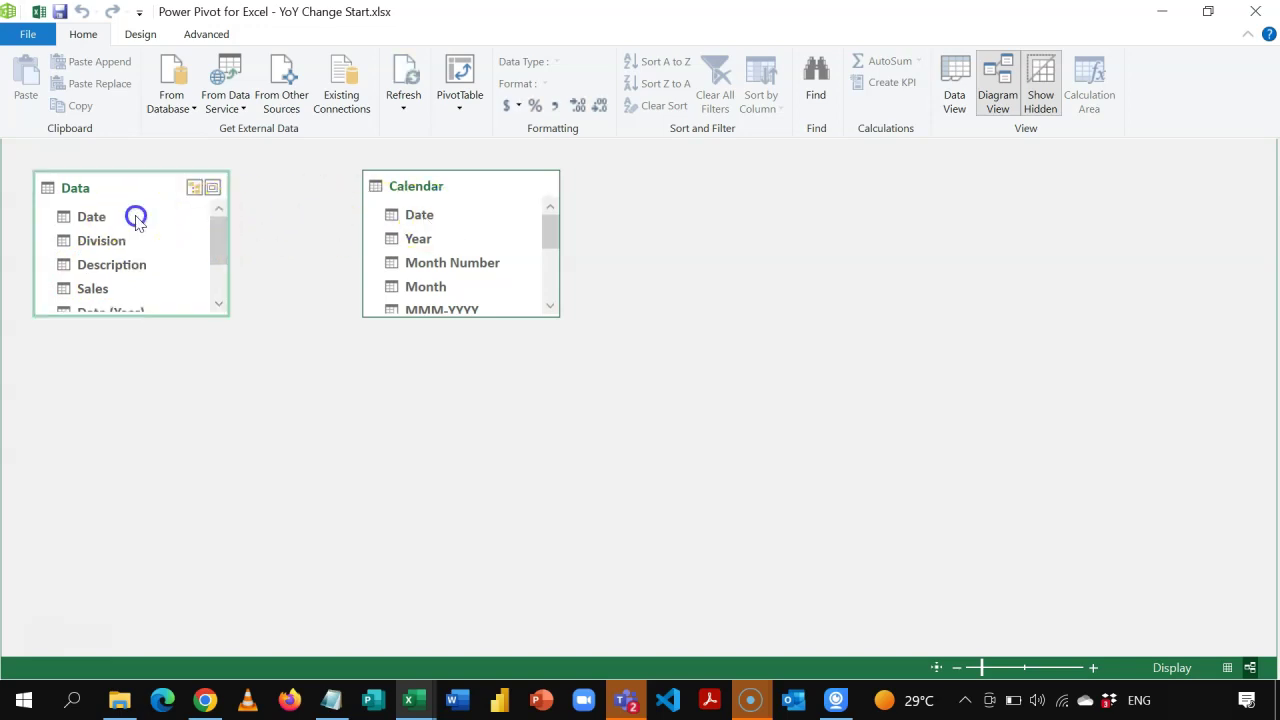
left_click(416, 218)
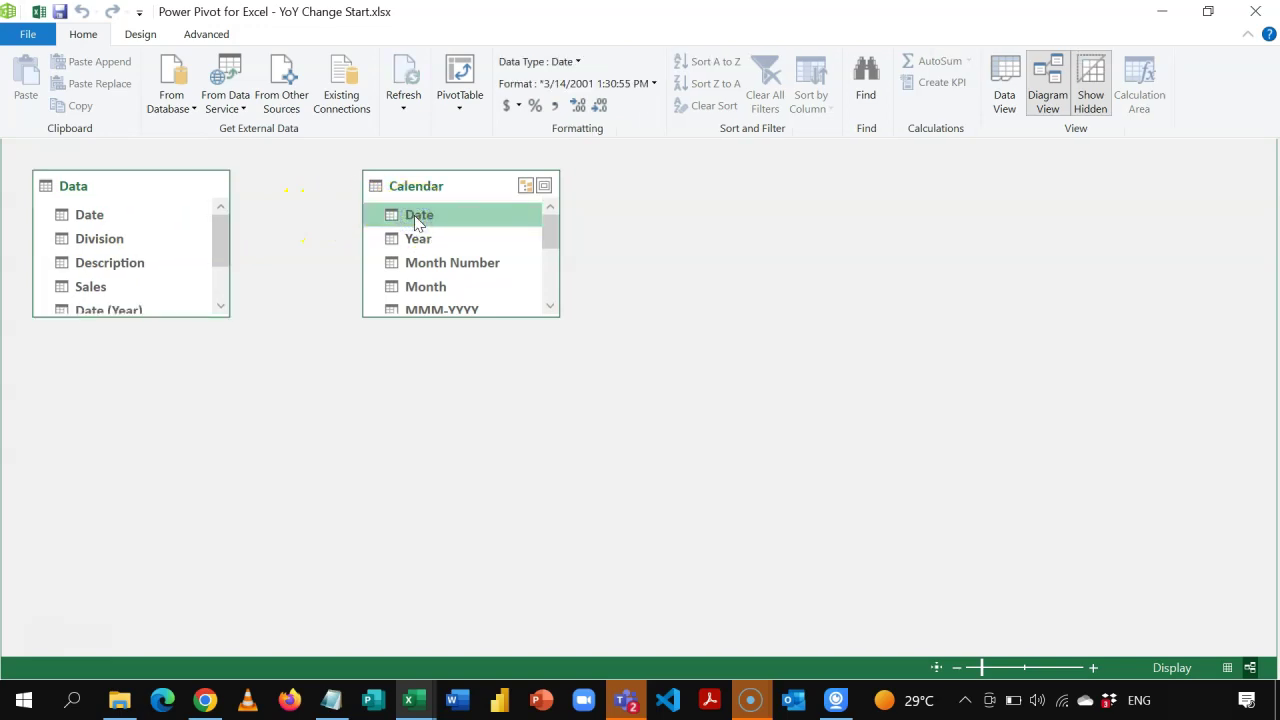
left_click_drag(414, 220, 86, 214)
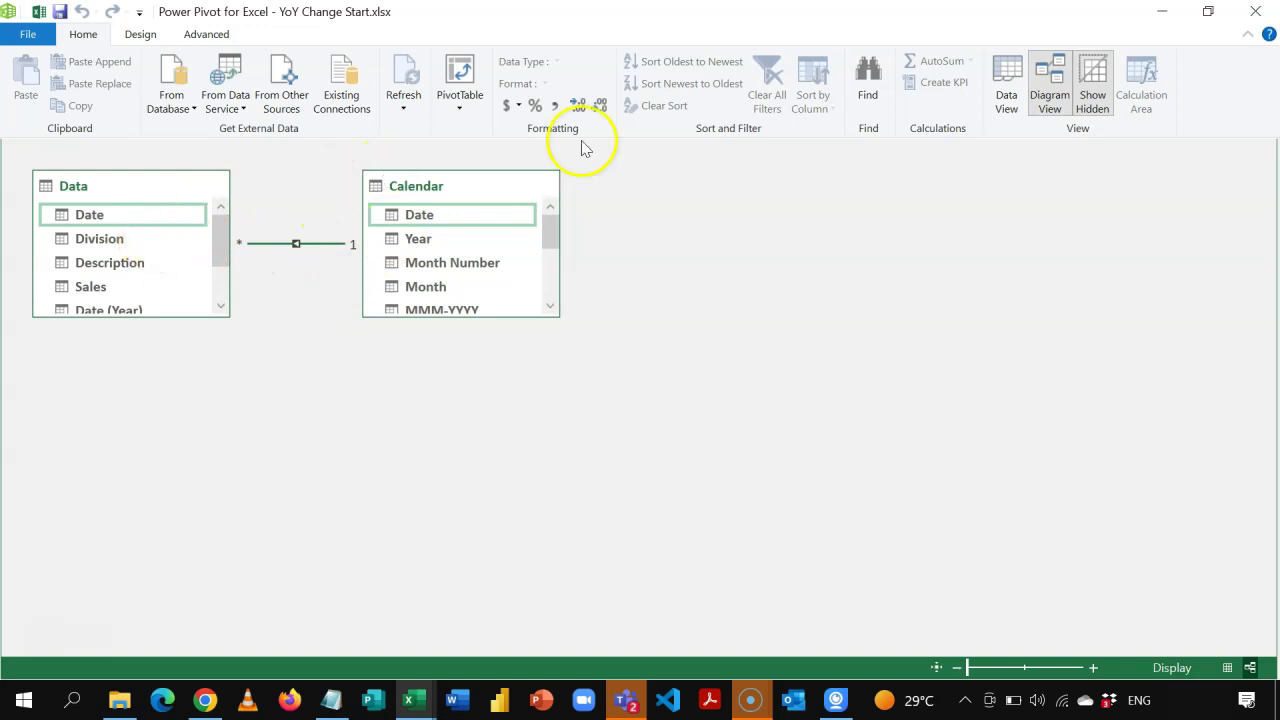
Step: Close the Power Pivot window and select empty cell O8 beside the PivotTable on Sheet1
left_click(1256, 11)
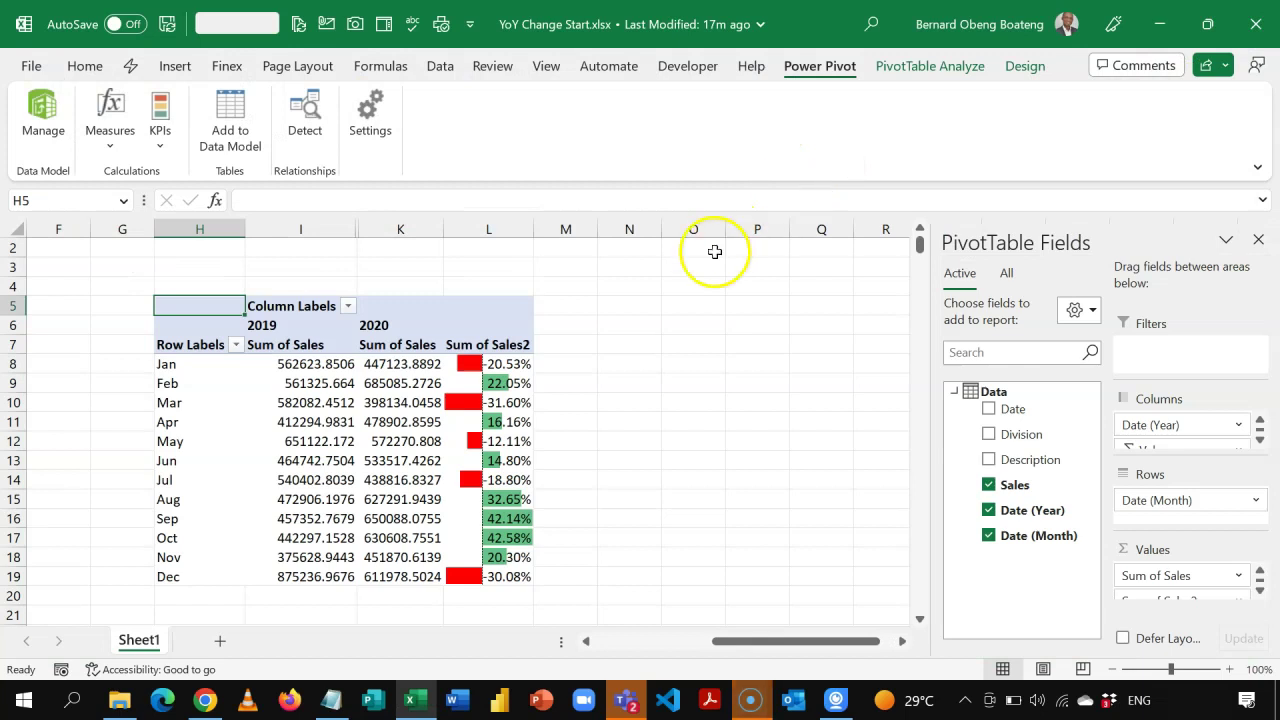
left_click(707, 346)
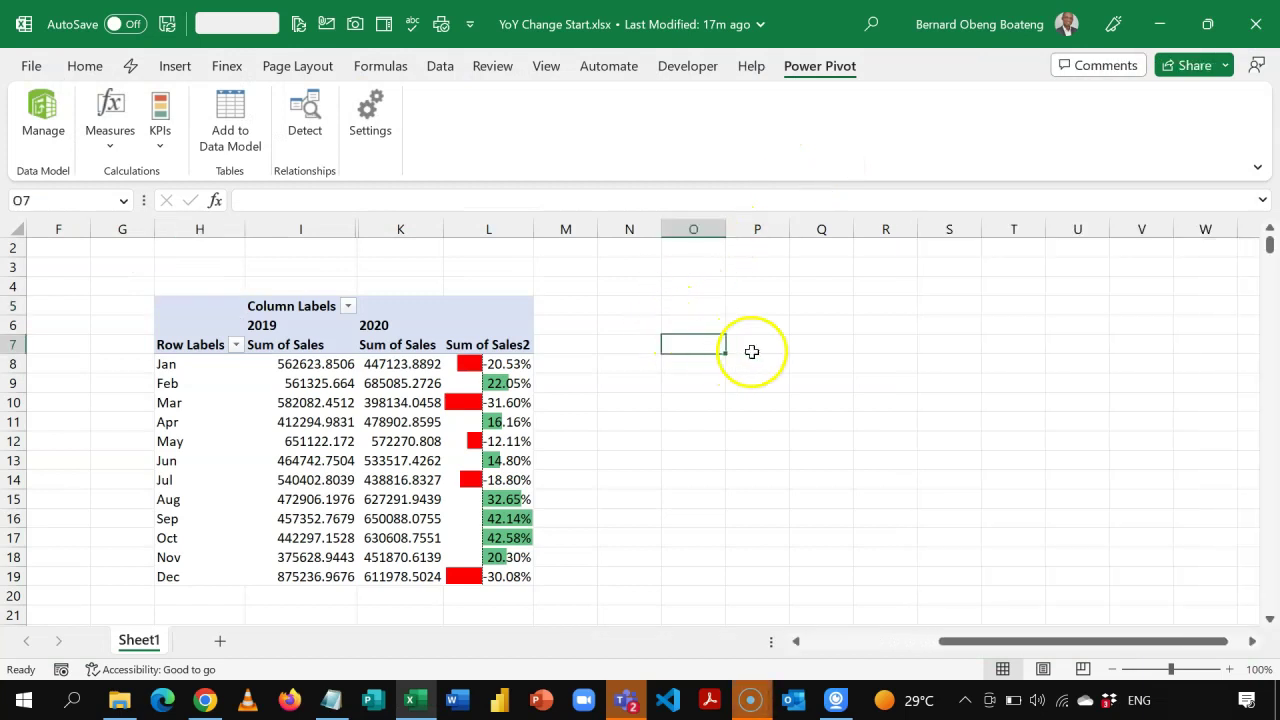
left_click(705, 369)
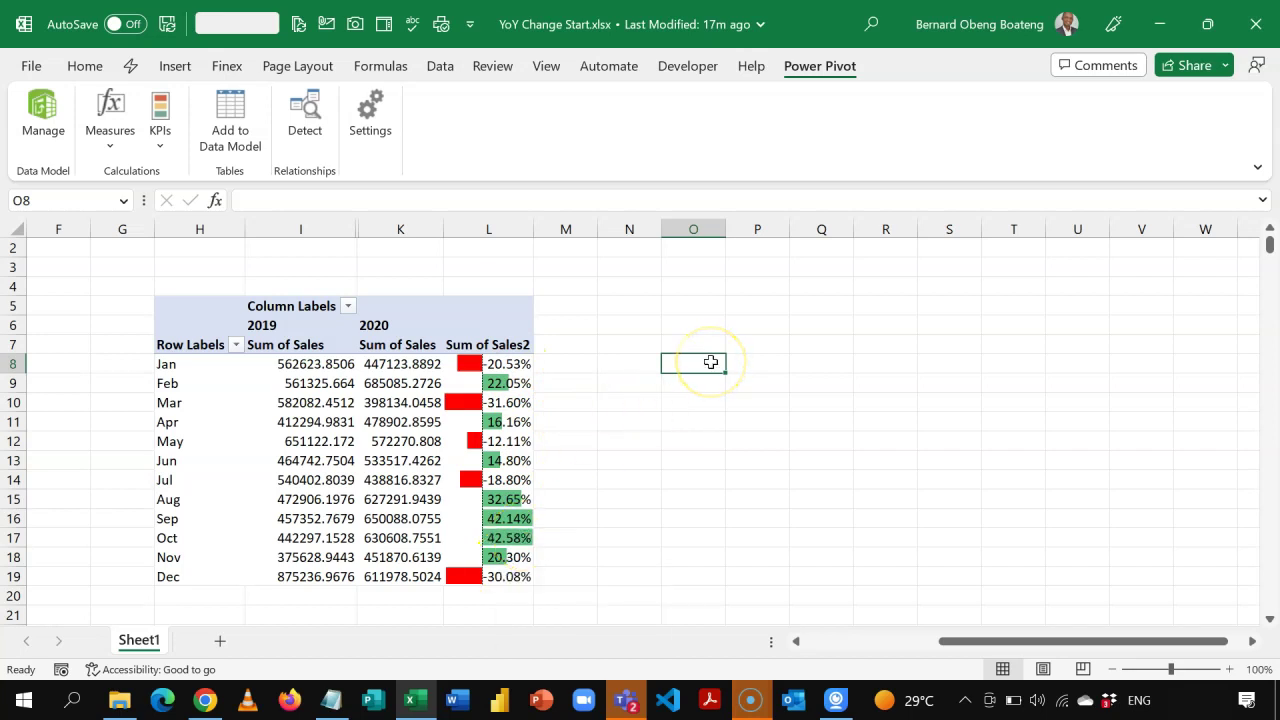
Step: Start a new measure in the Data table and name it Total Sales
left_click(111, 141)
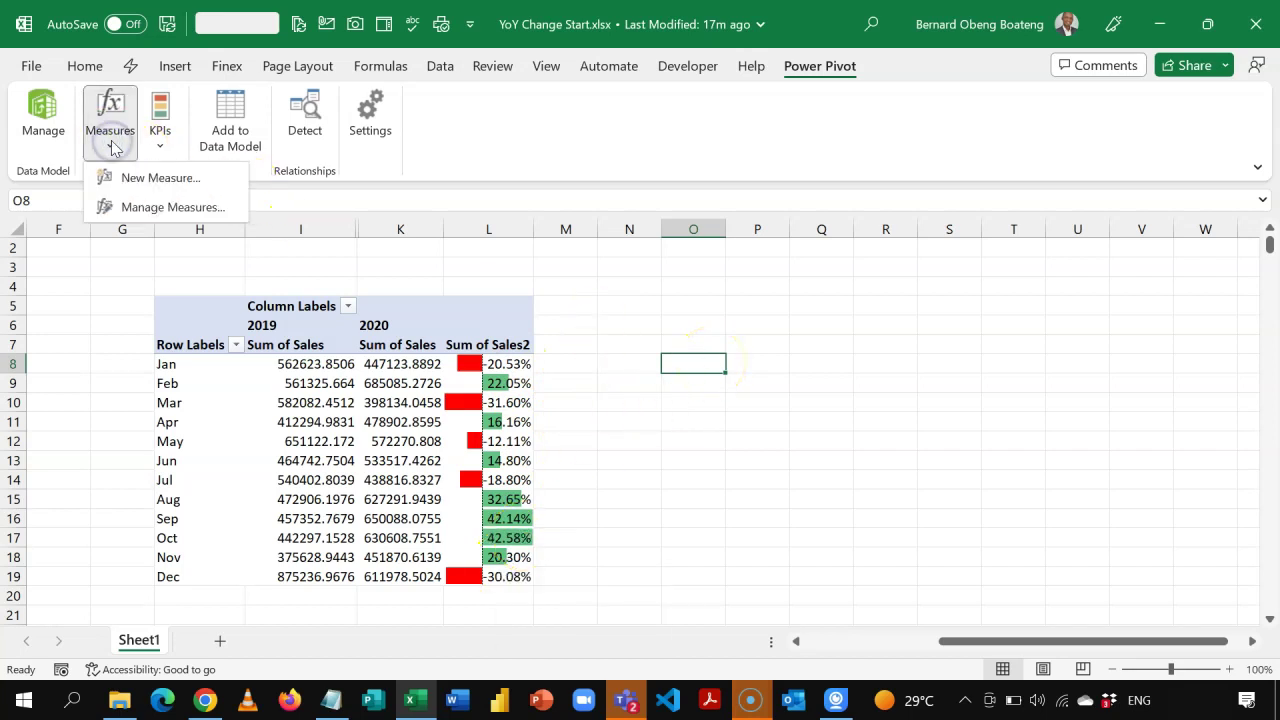
left_click(145, 178)
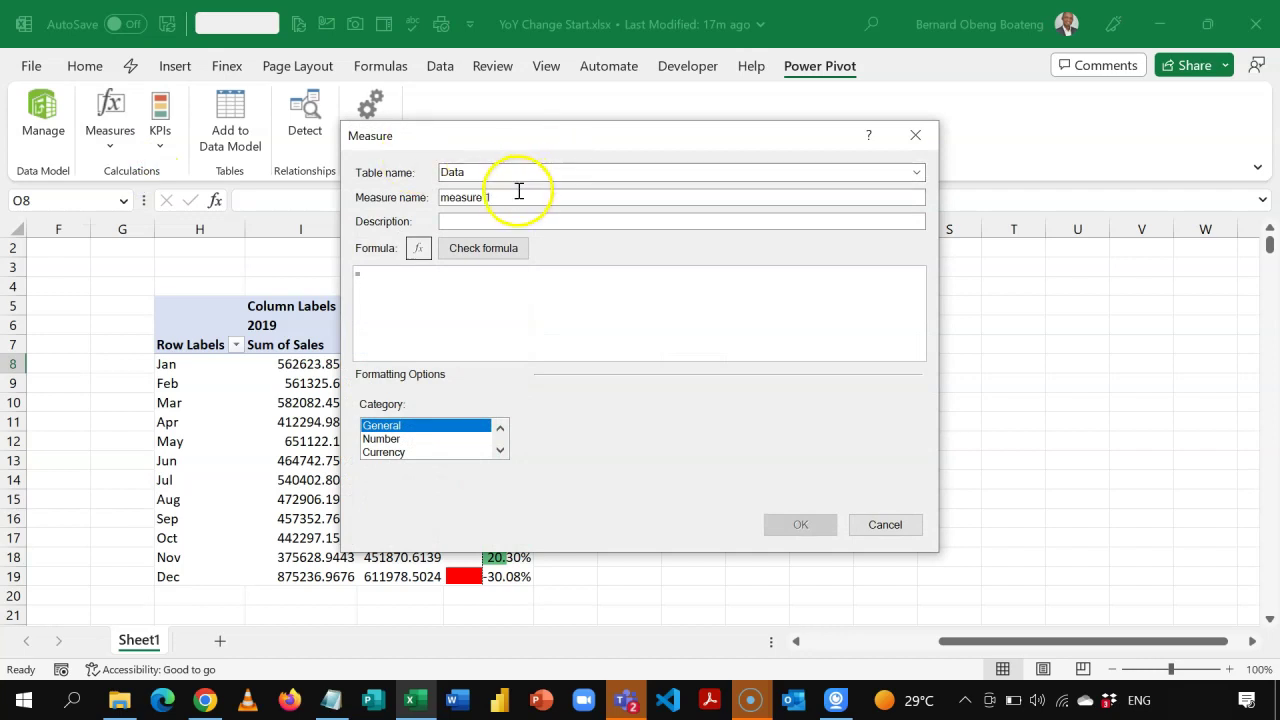
left_click_drag(514, 196, 419, 194)
type("Total Sales")
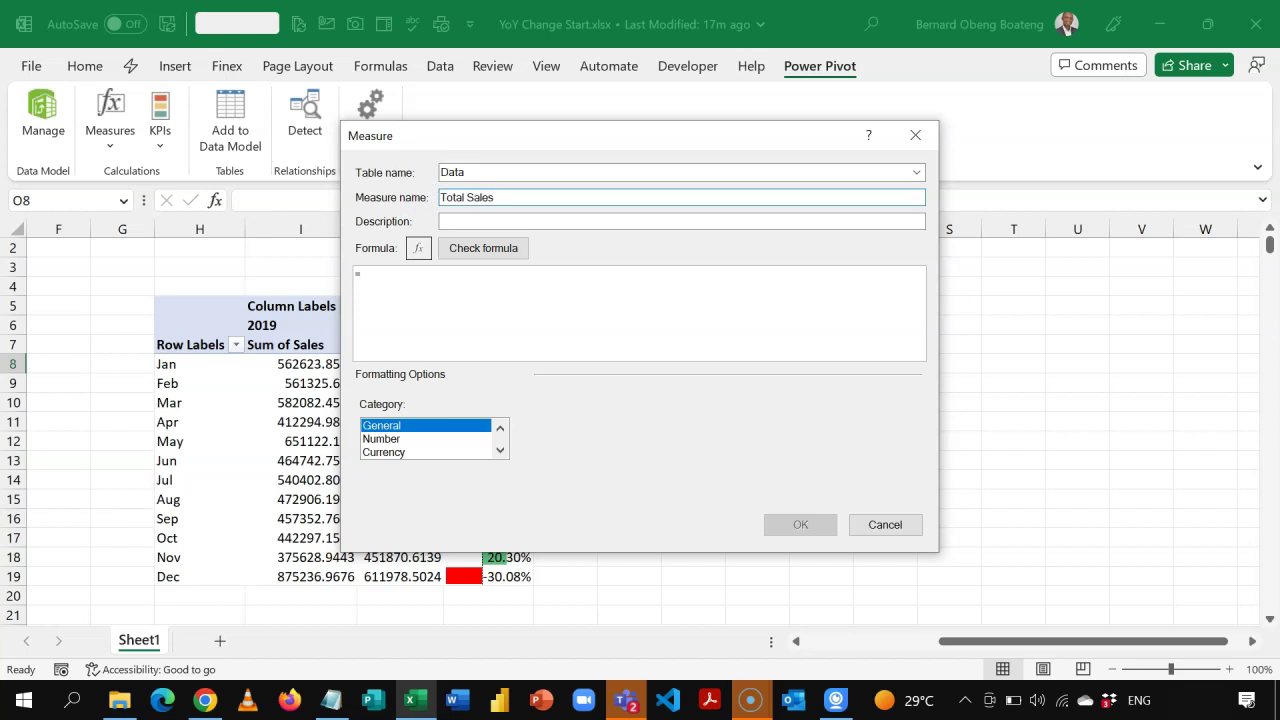
Step: Enter the formula =SUM(Data[Sales]) for the Total Sales measure
left_click(471, 281)
type("SUM(da")
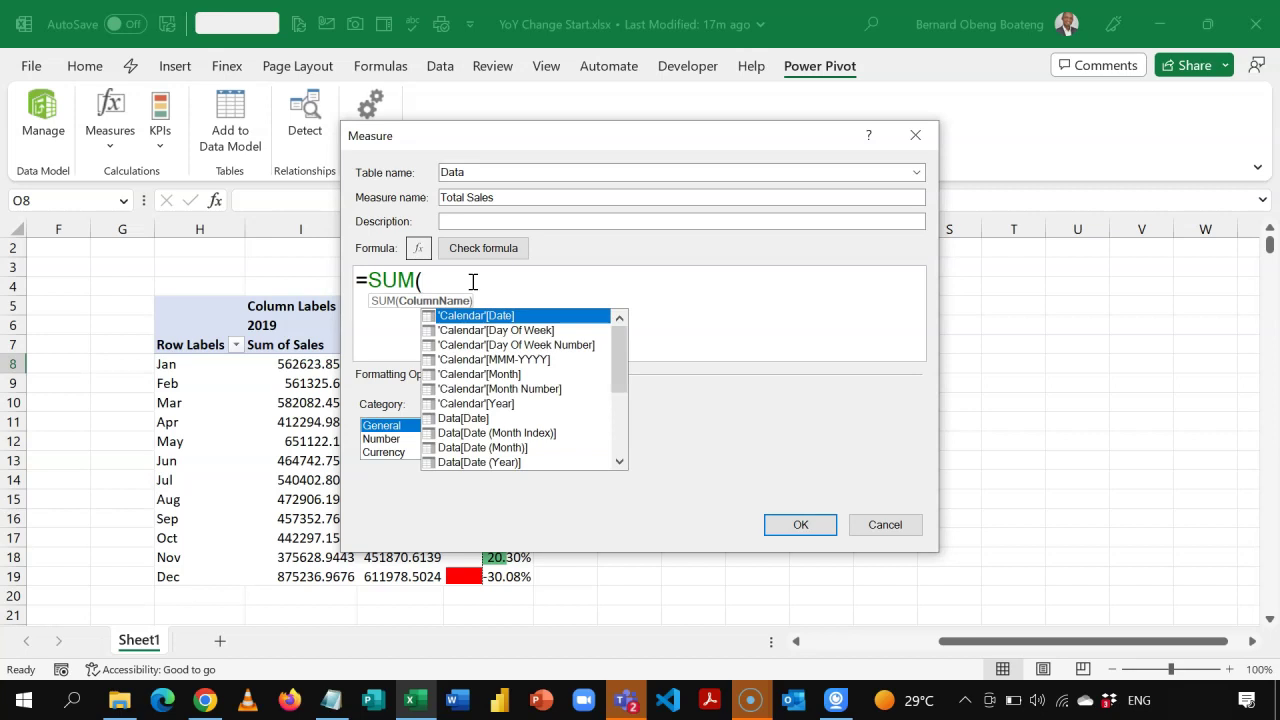
key("Down")
key("Down")
key("Down")
key("Down")
key("Down")
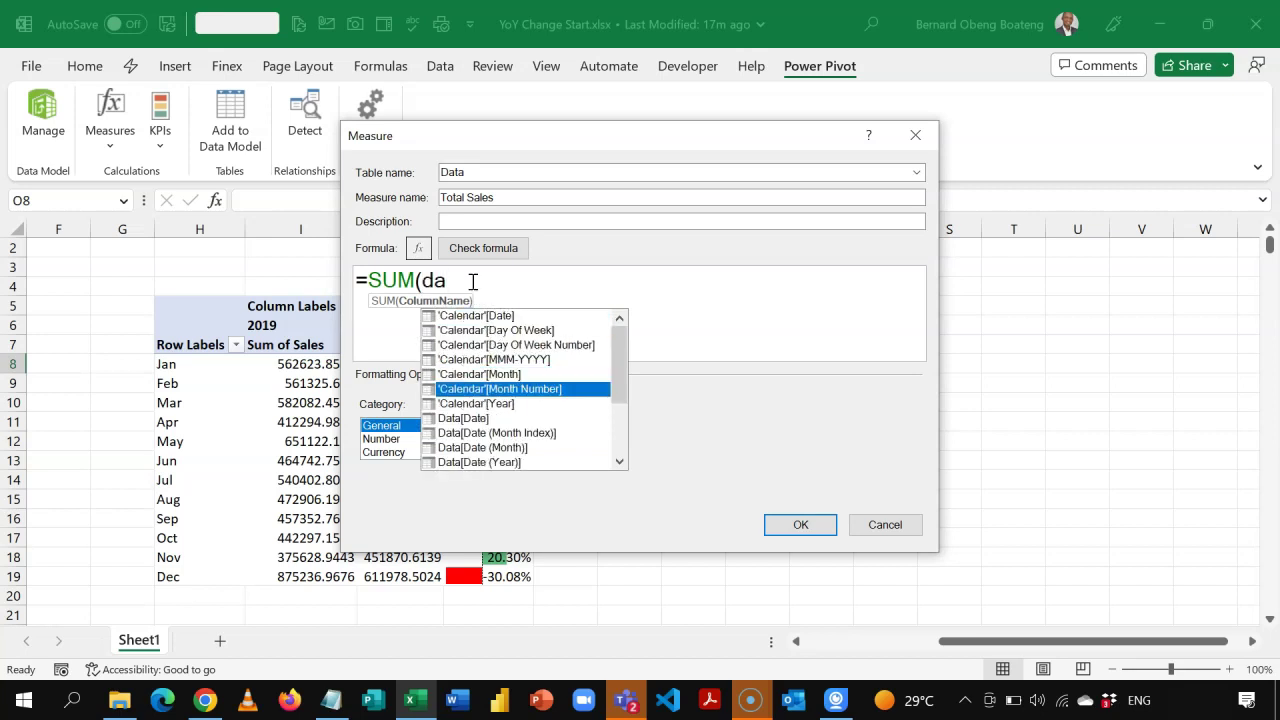
type("ta")
key("Down")
key("Down")
key("Down")
key("Down")
key("Down")
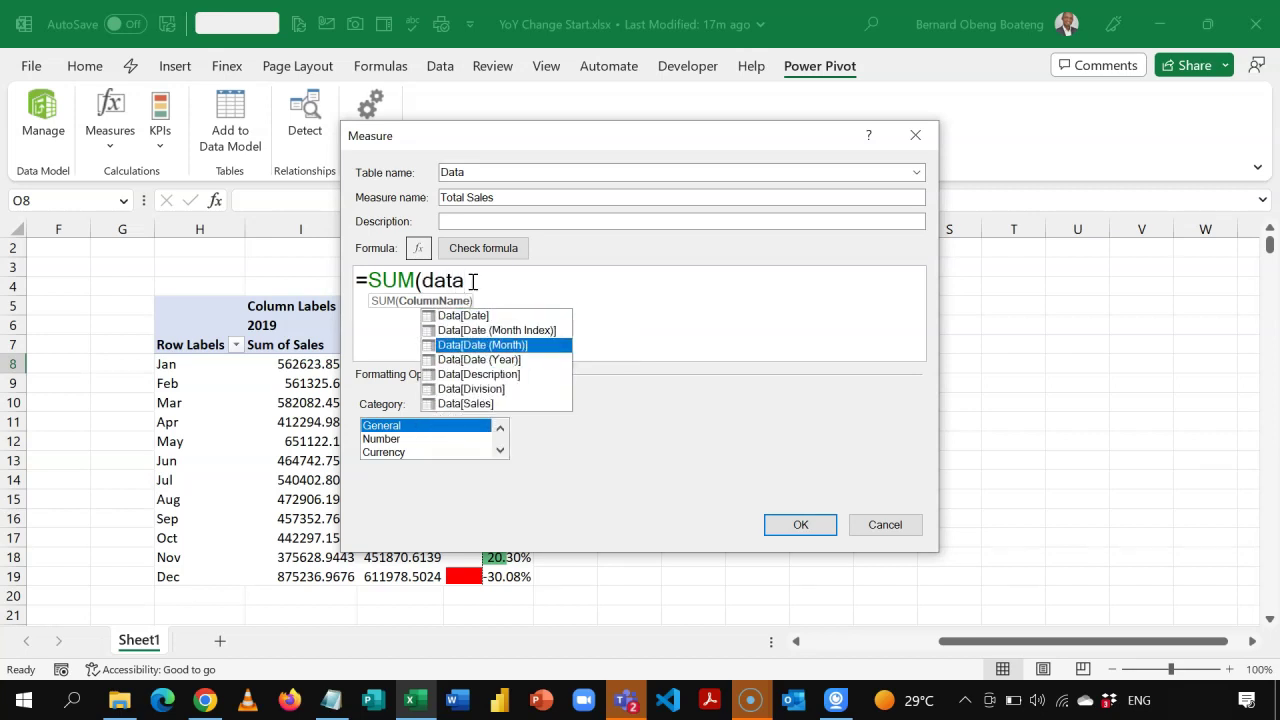
key("Down")
key("Tab")
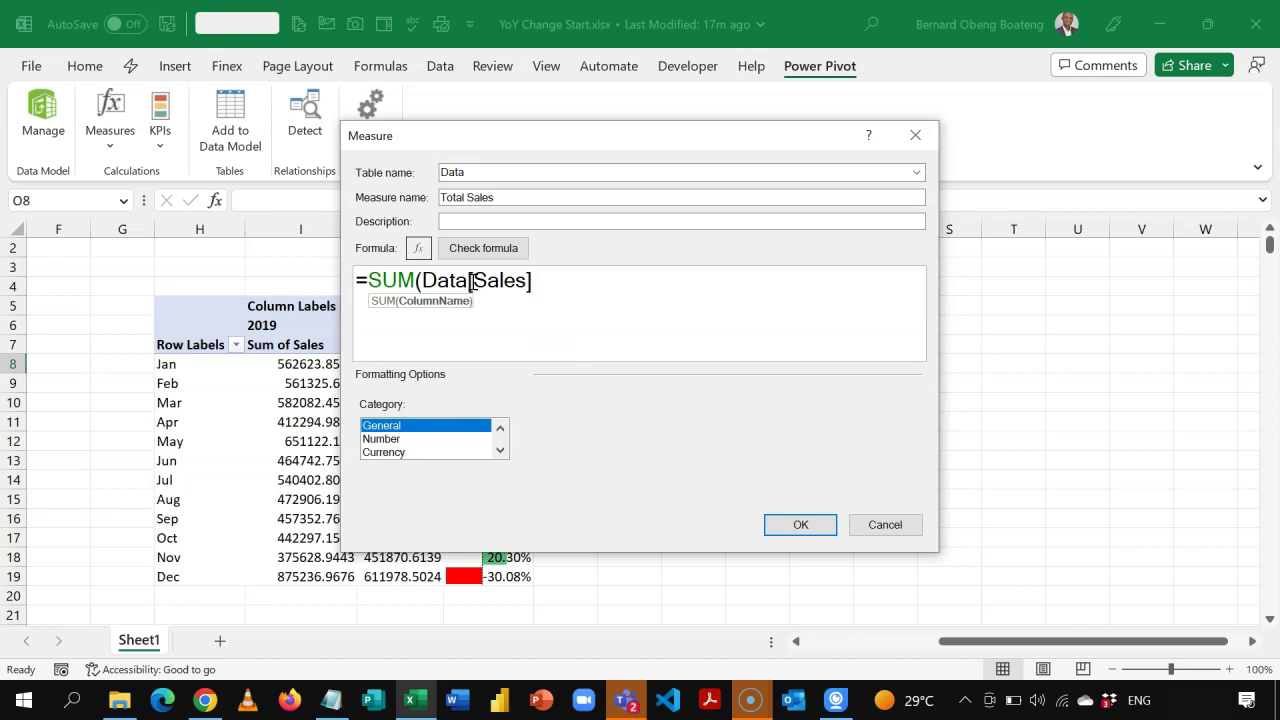
type(")")
Step: Check the Total Sales formula, format it as Number with the 1000 separator, and save the measure
left_click(490, 248)
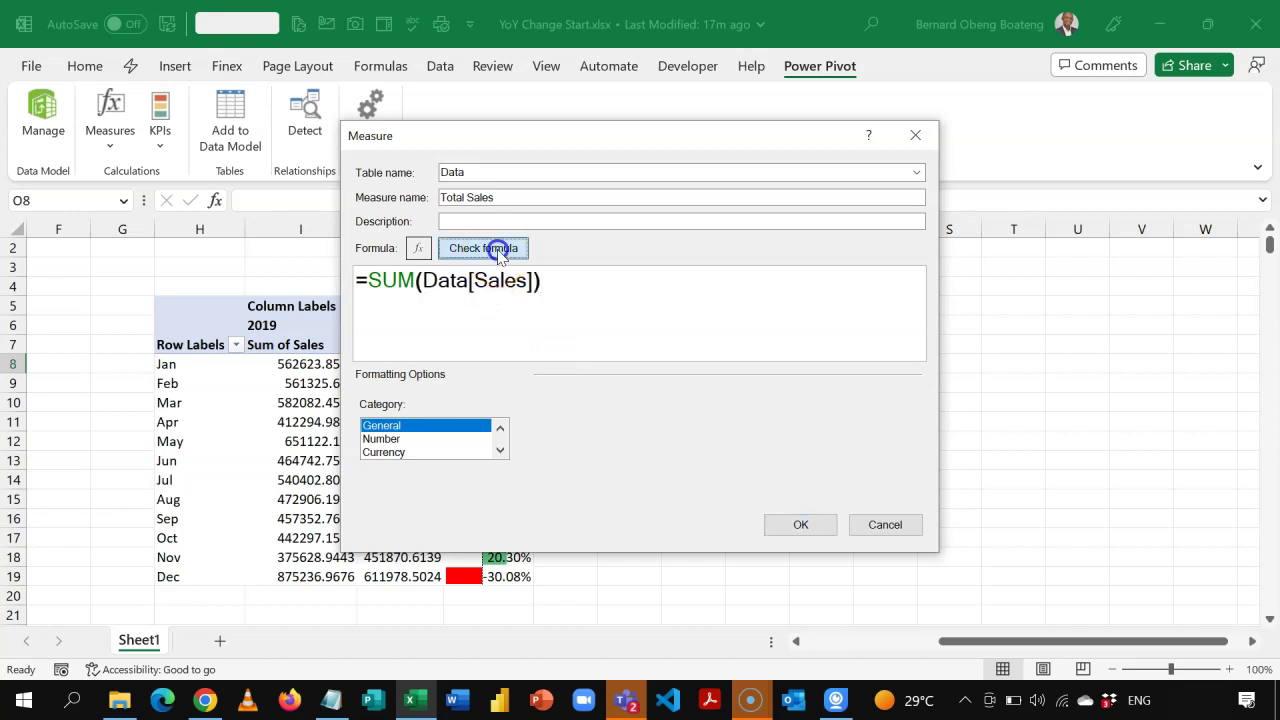
left_click(414, 531)
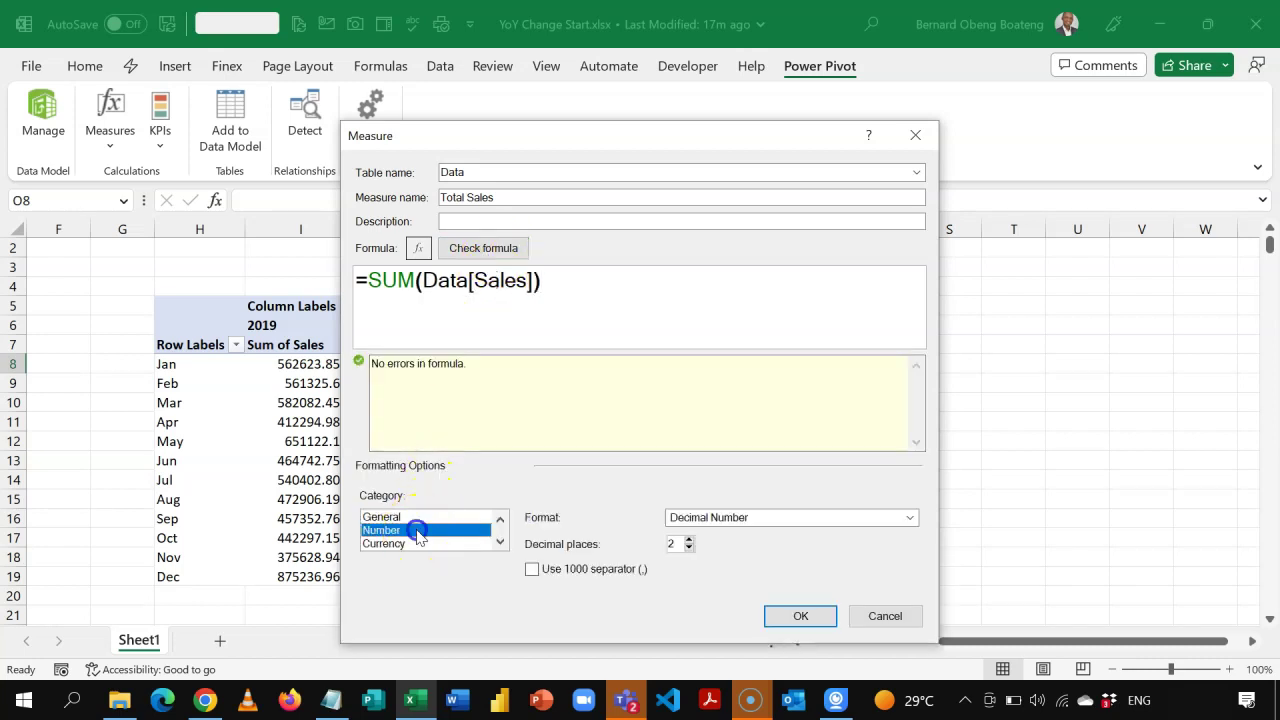
left_click(531, 569)
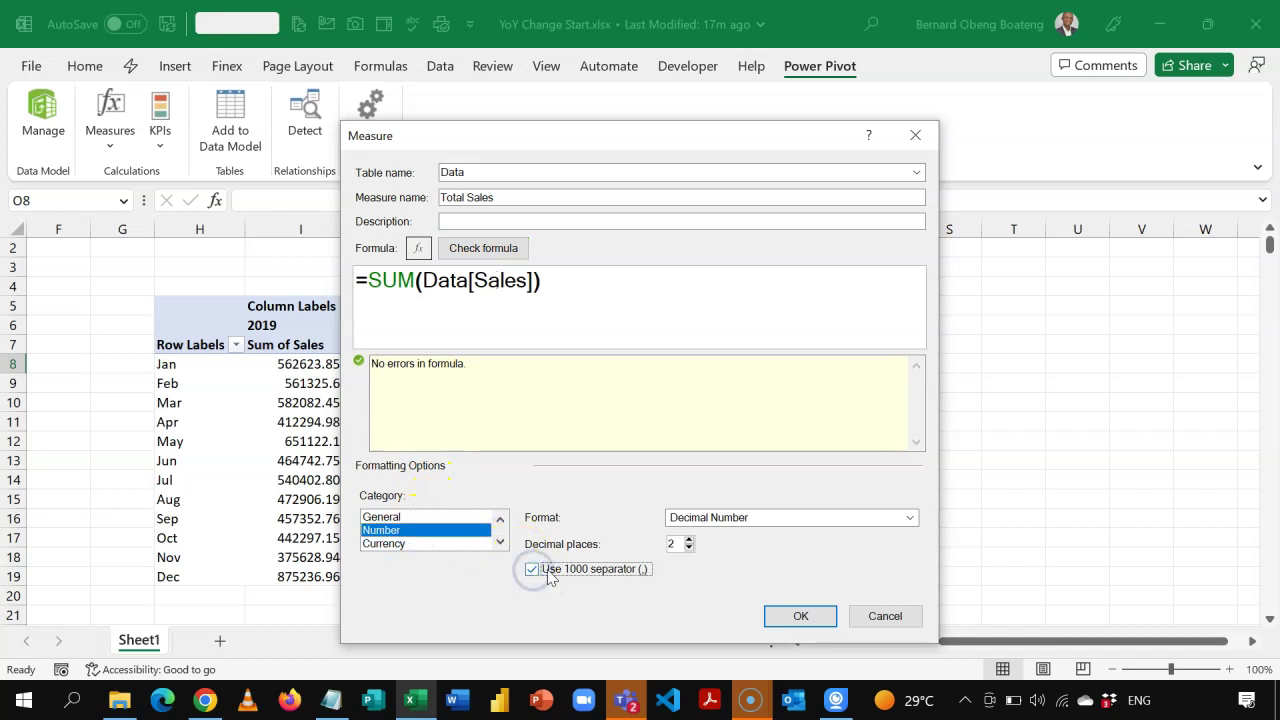
left_click(795, 615)
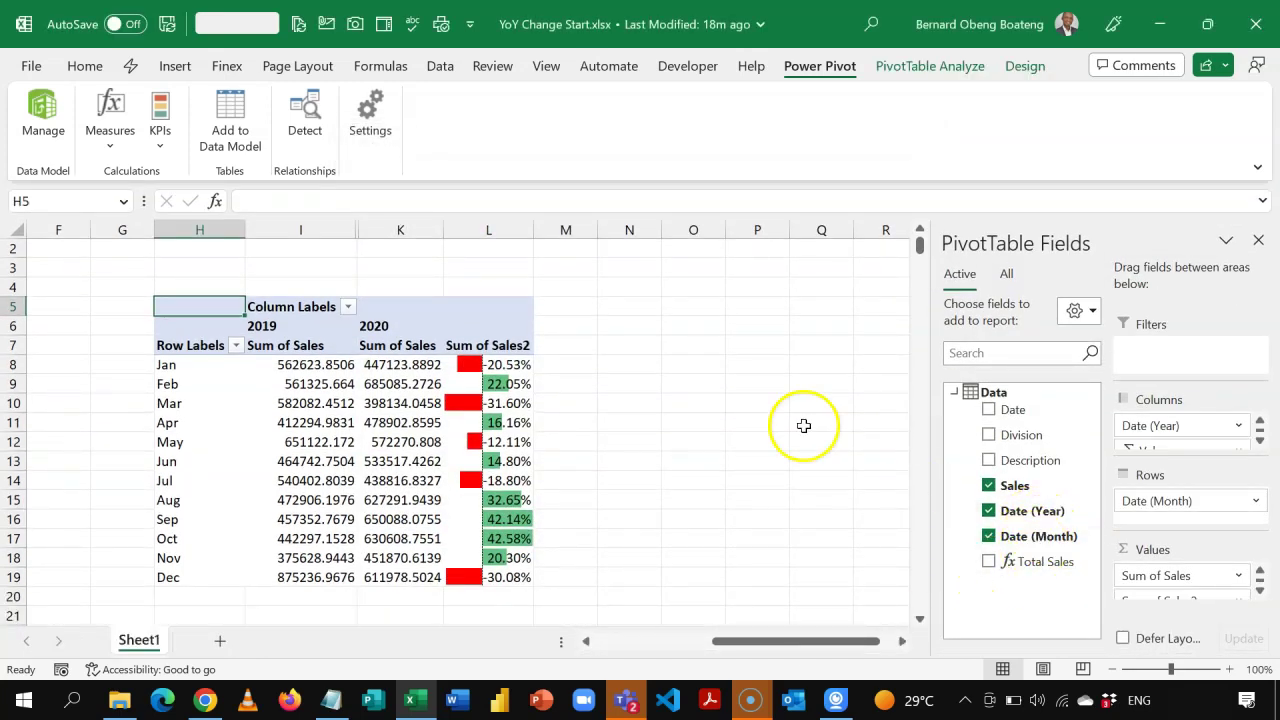
Step: From an empty cell outside the PivotTable, start another new measure in the Data table and name it Previous Year
left_click(716, 346)
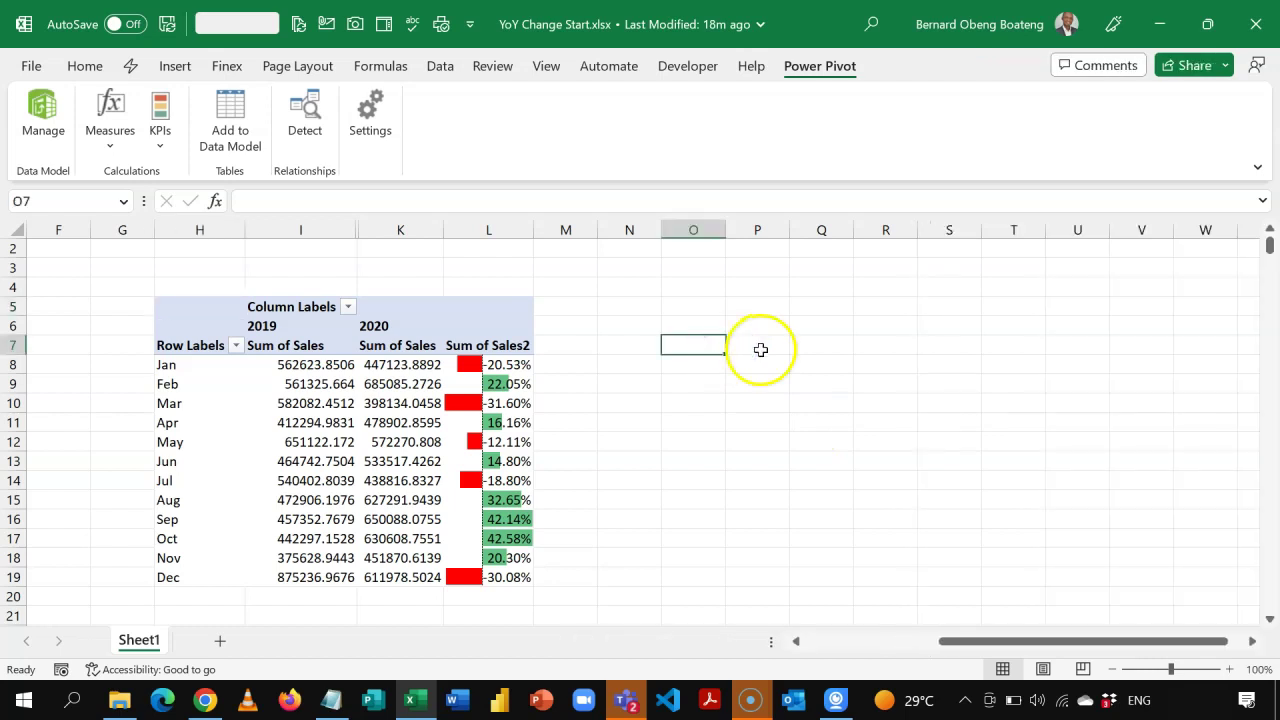
left_click(760, 347)
left_click(120, 136)
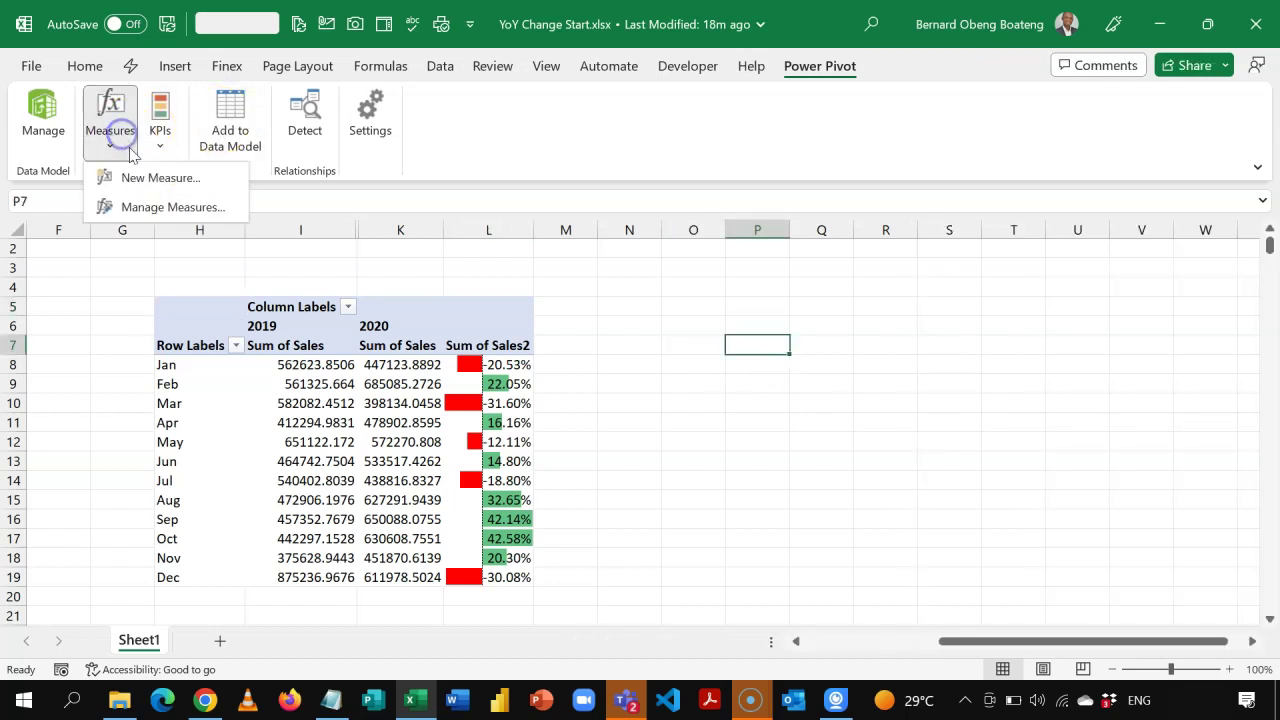
left_click(157, 177)
left_click(487, 197)
key("BackSpace")
type("1")
left_click_drag(522, 196, 424, 199)
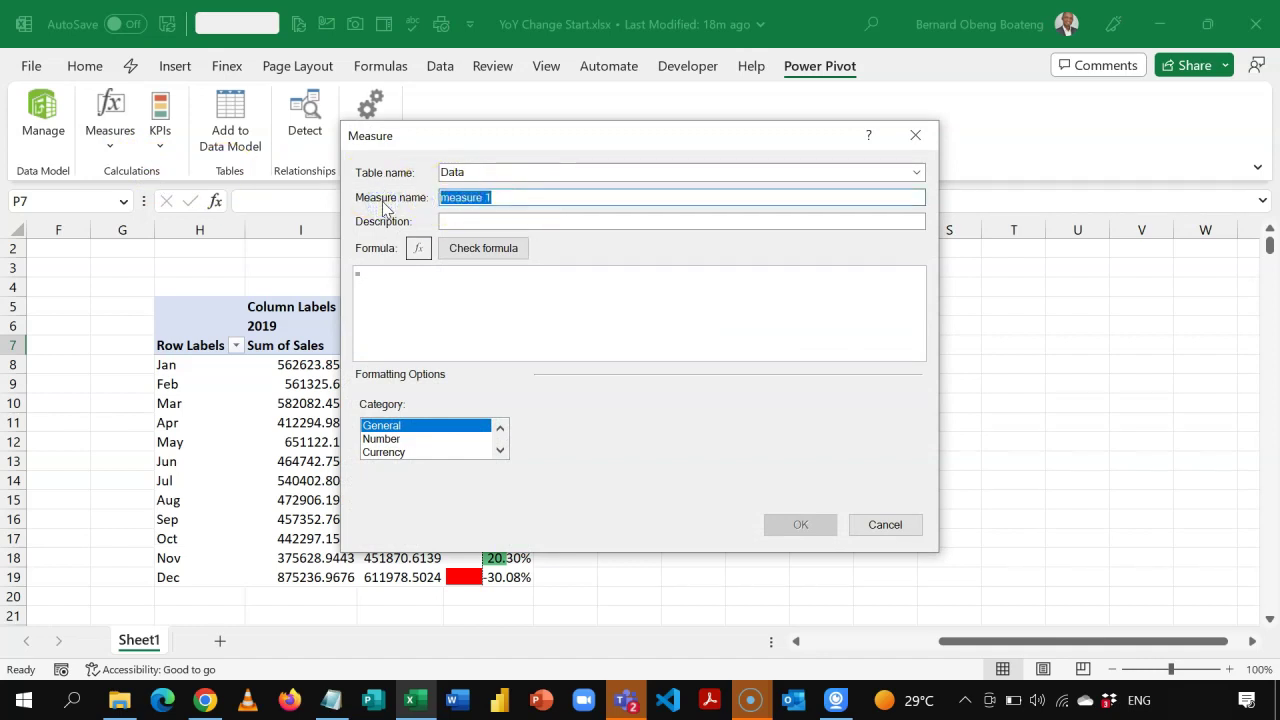
type("Previous Year")
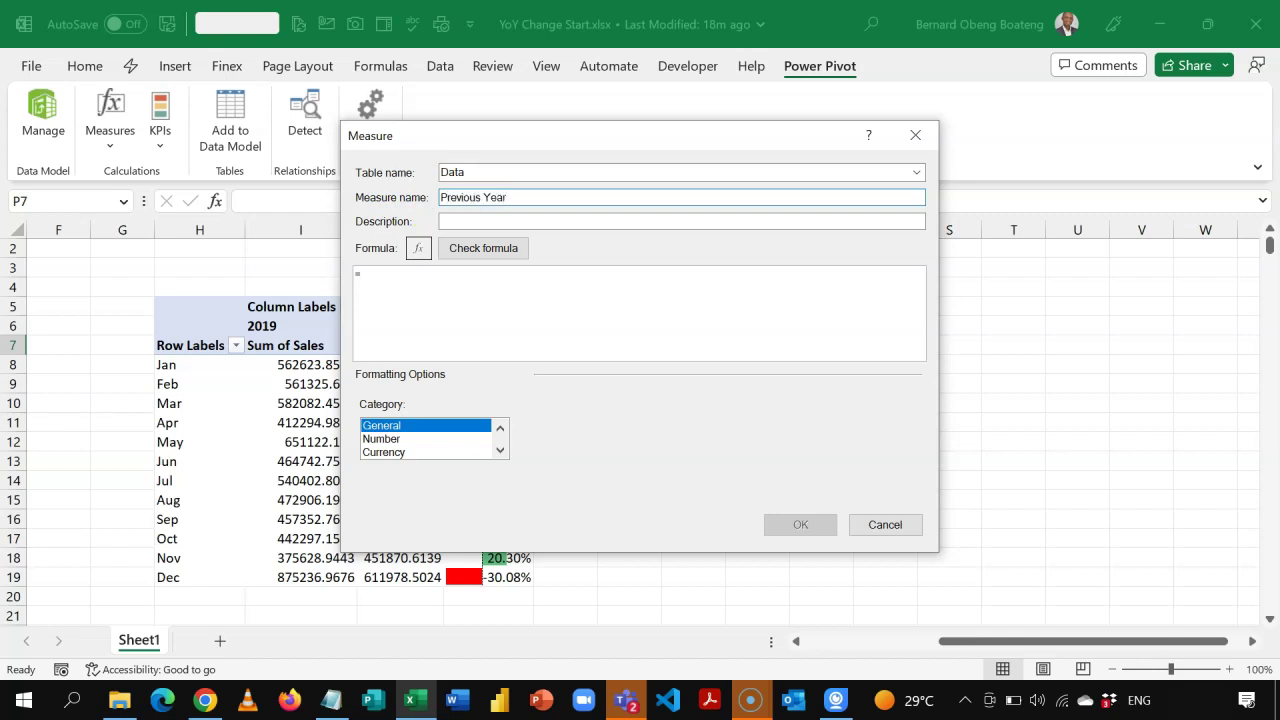
Step: Enter the Previous Year measure's formula =CALCULATE([Total Sales],SAMEPERIODLASTYEAR('Calendar'[Date]))
left_click(440, 277)
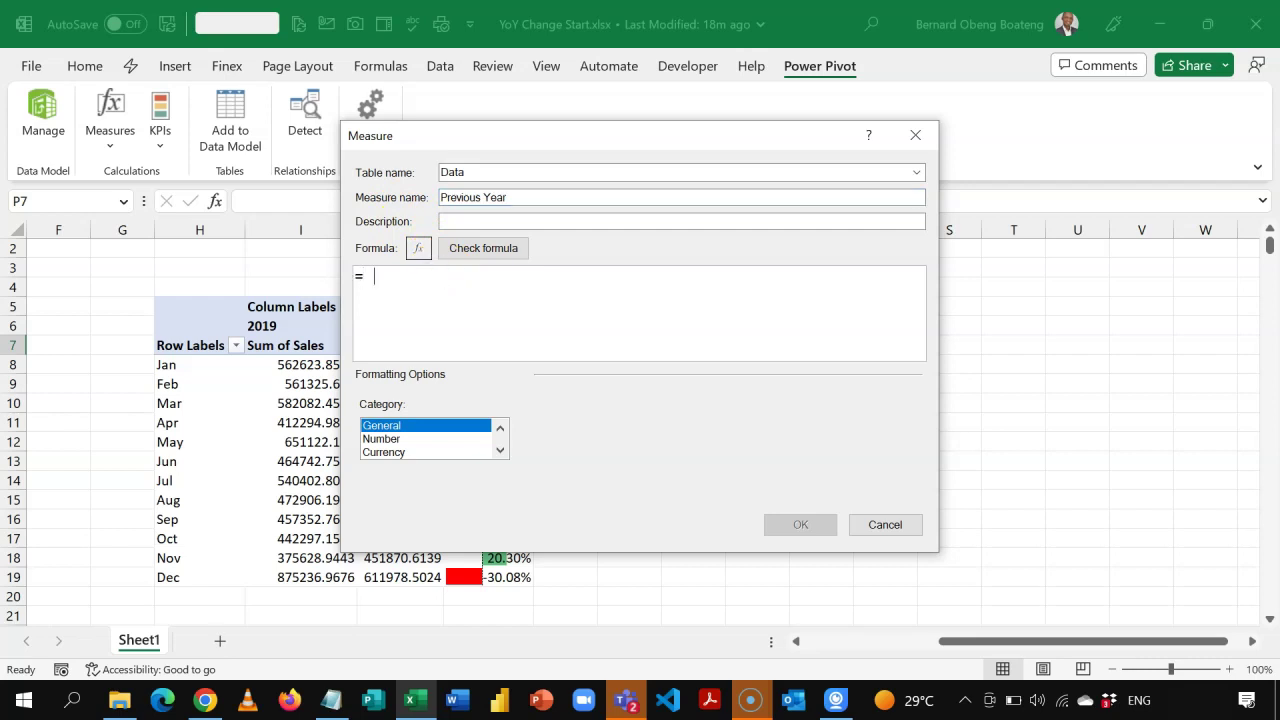
type("CAL")
key("Tab")
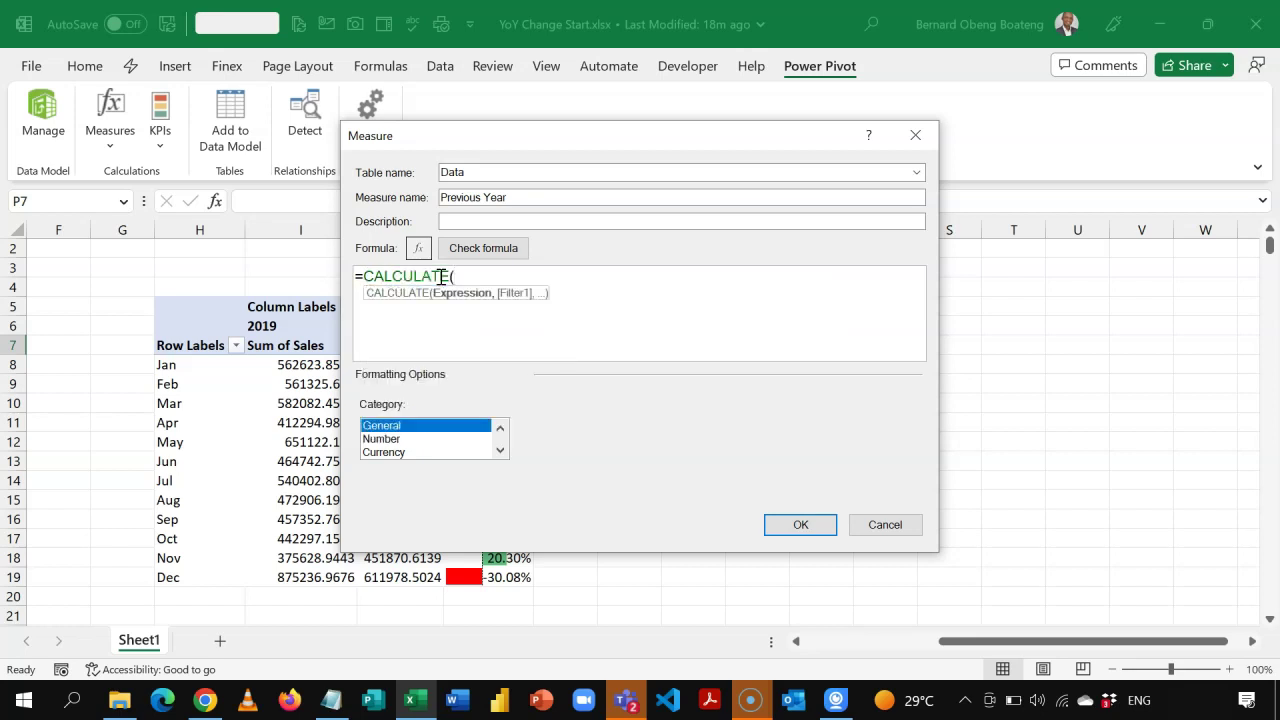
type("[T")
key("Tab")
type(",")
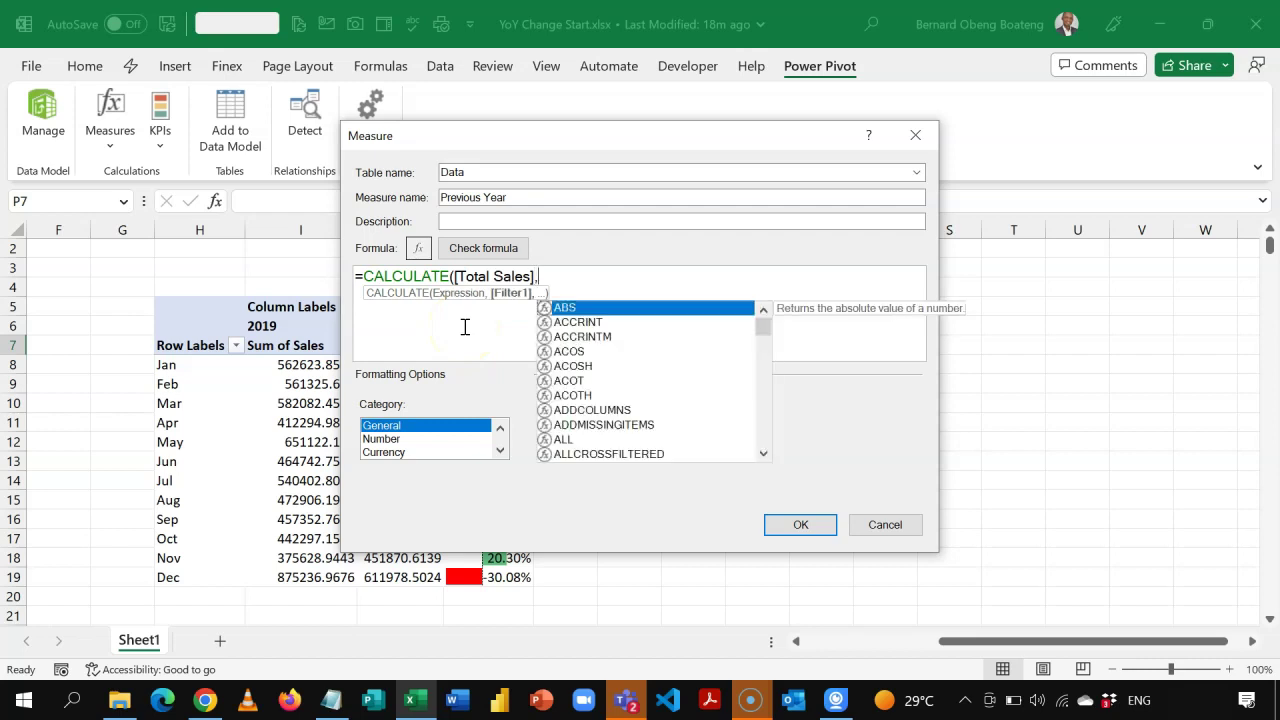
type("SAM")
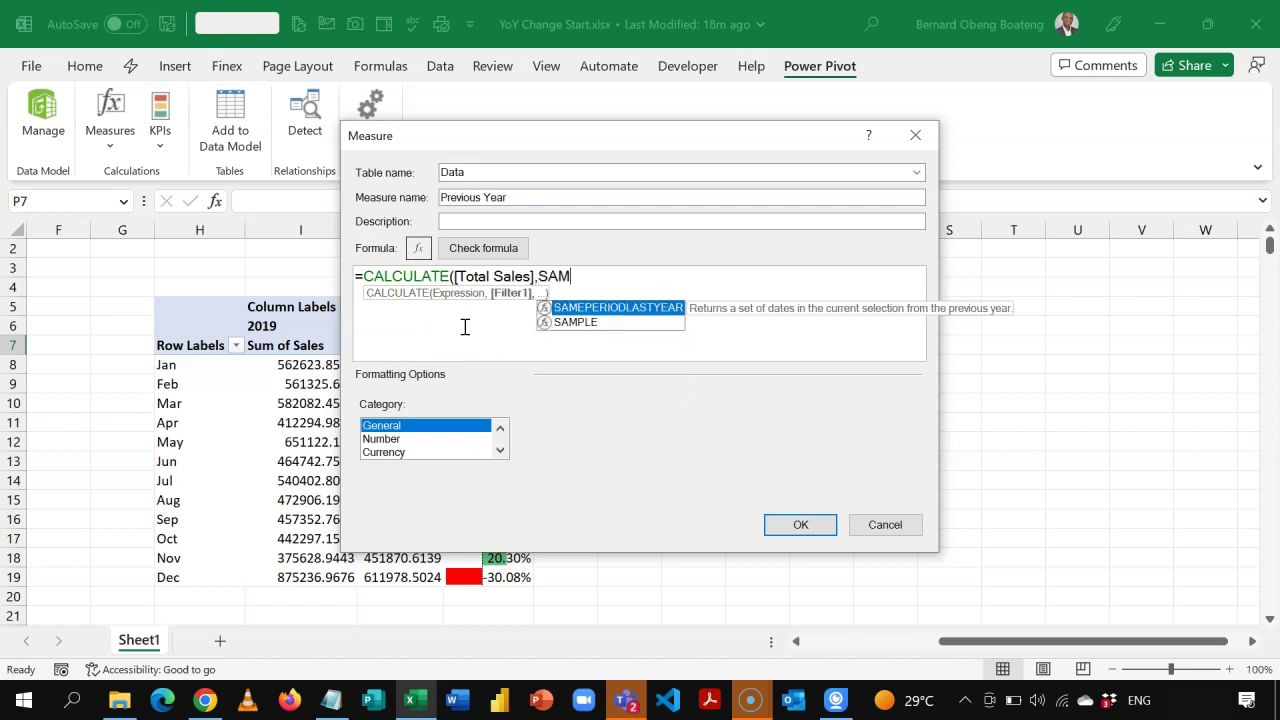
key("Tab")
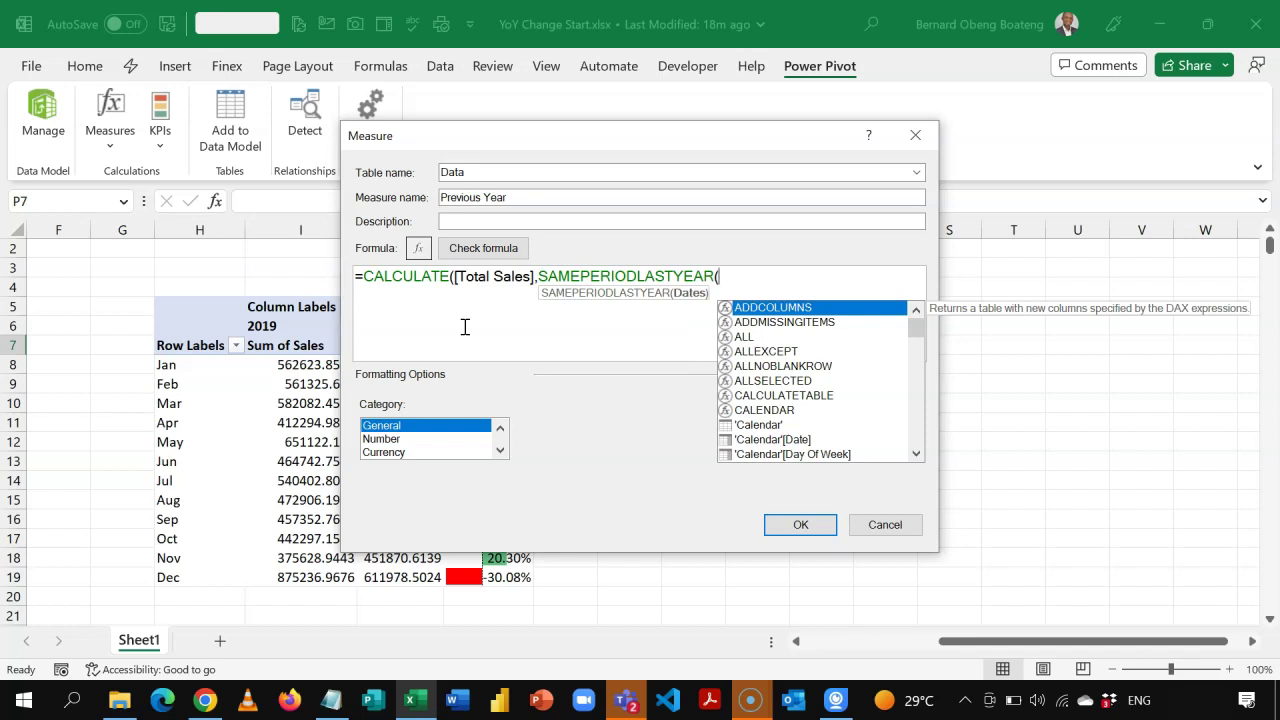
type("CAL")
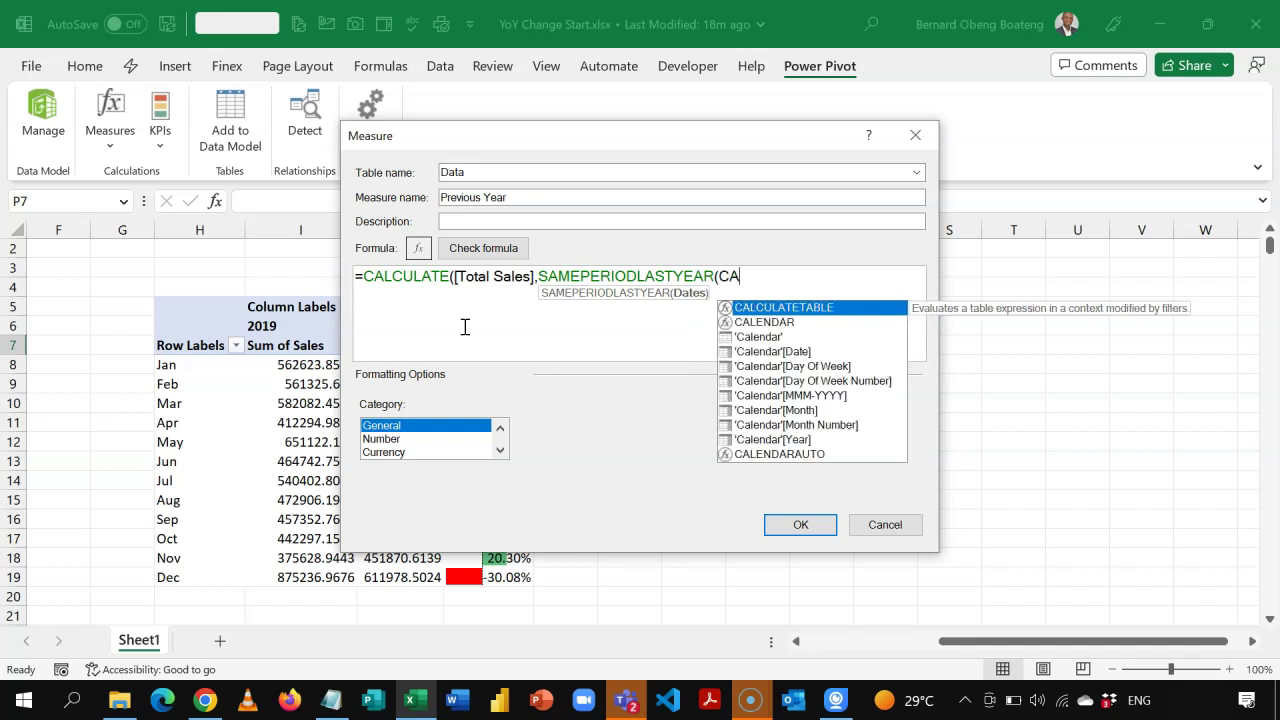
key("Down")
key("Down")
key("Down")
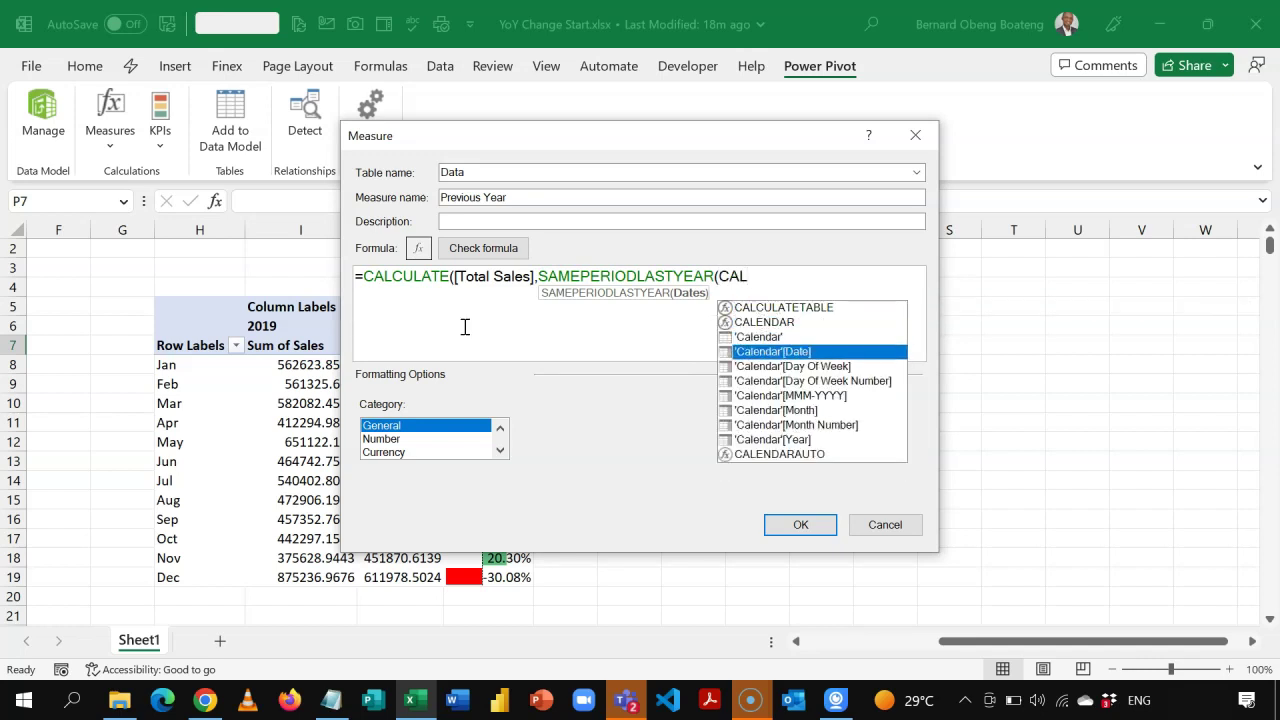
key("Tab")
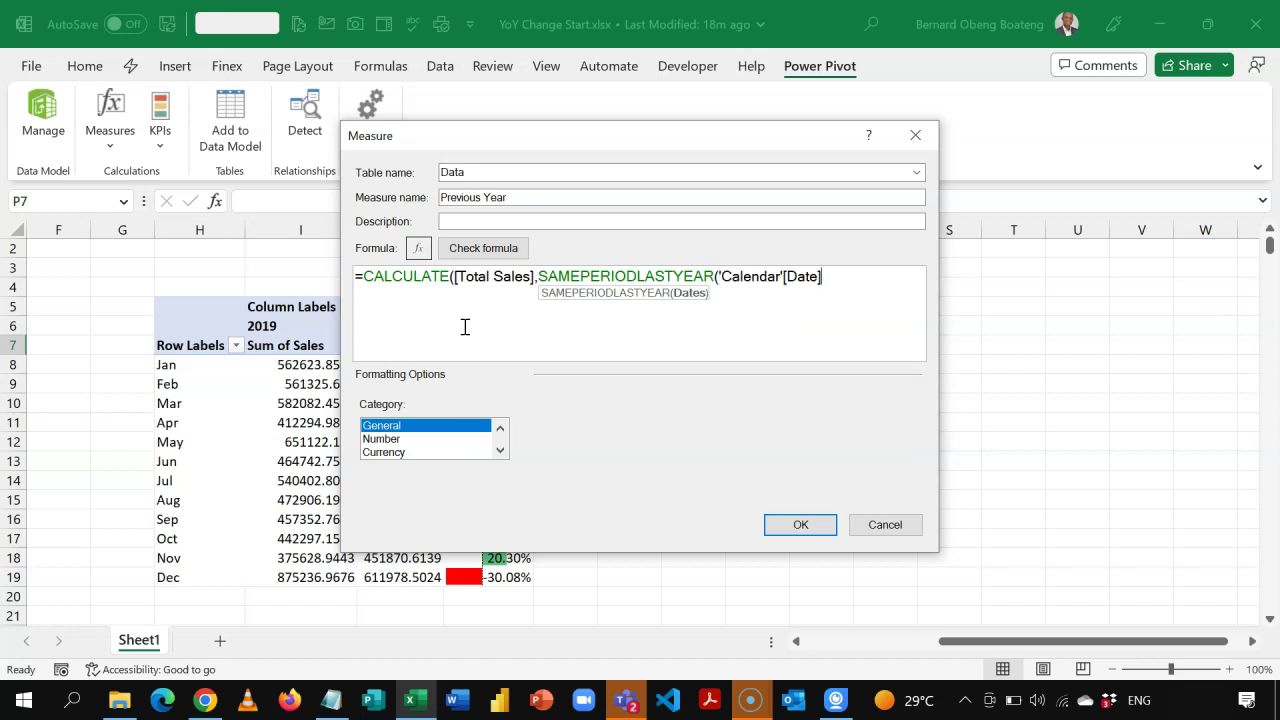
type(")")
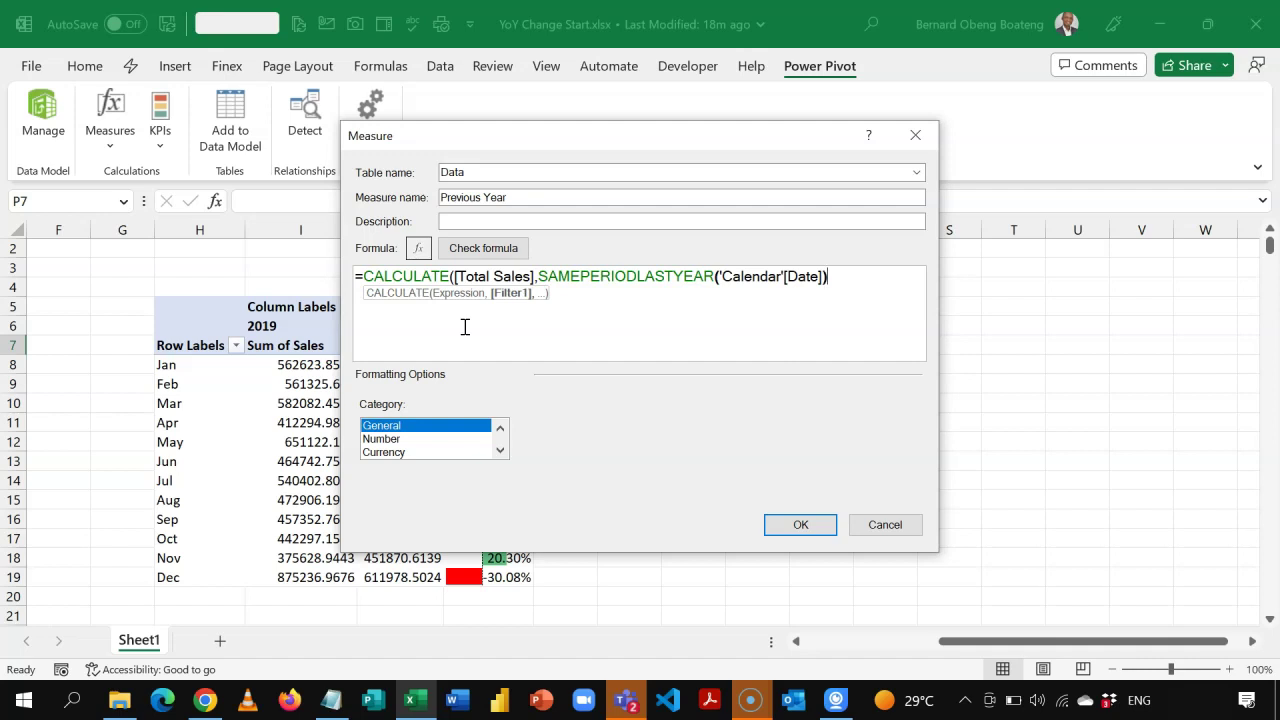
type("))")
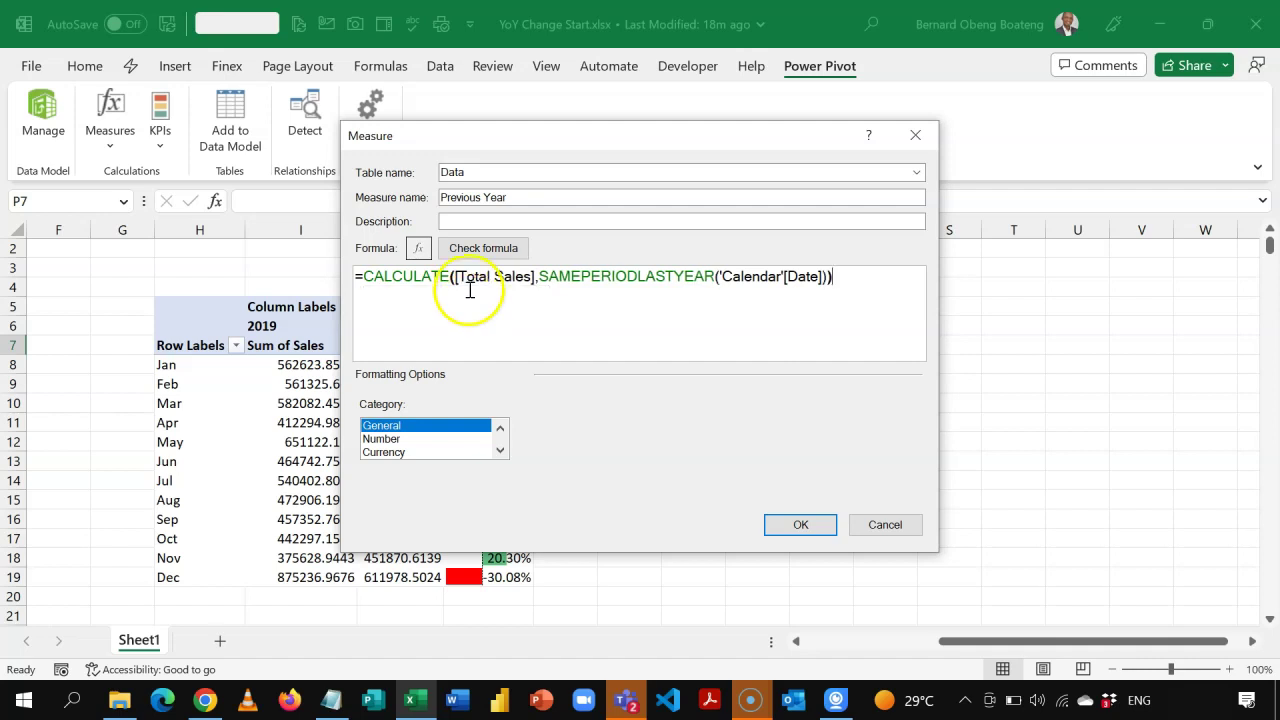
Step: Check the Previous Year formula, format it as Number with the 1000 separator, and save the measure
left_click(478, 248)
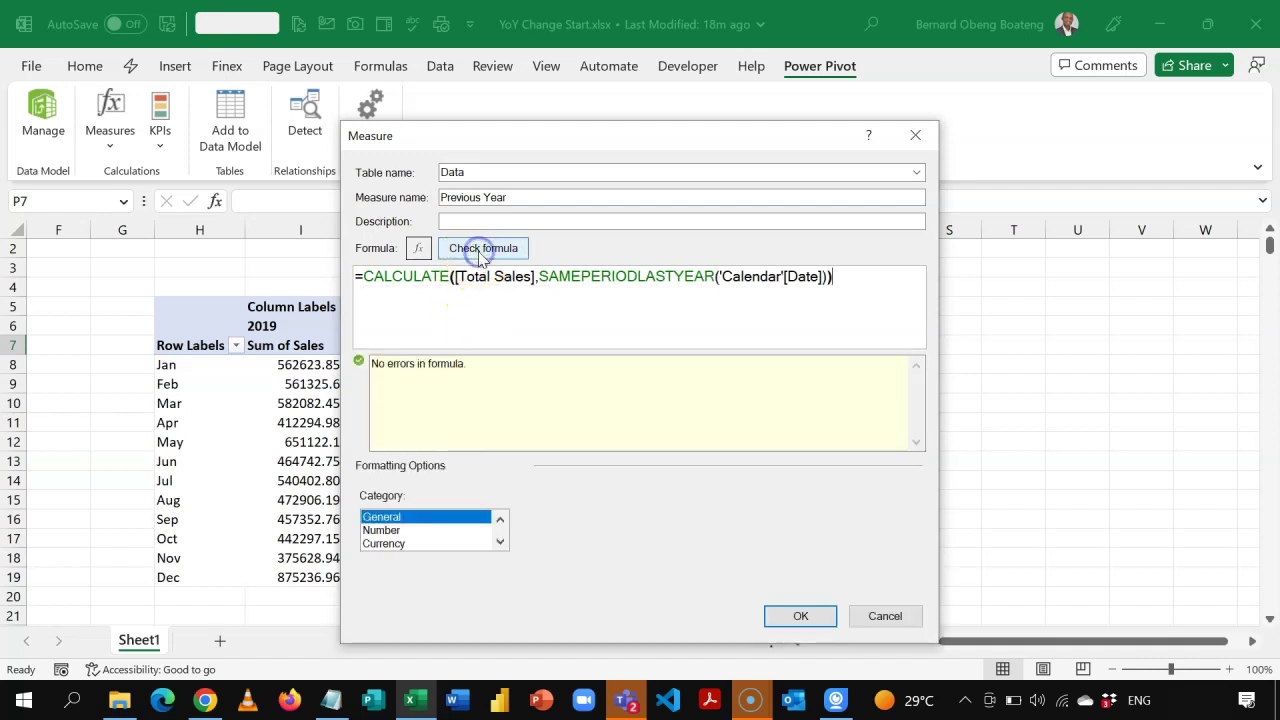
left_click(402, 531)
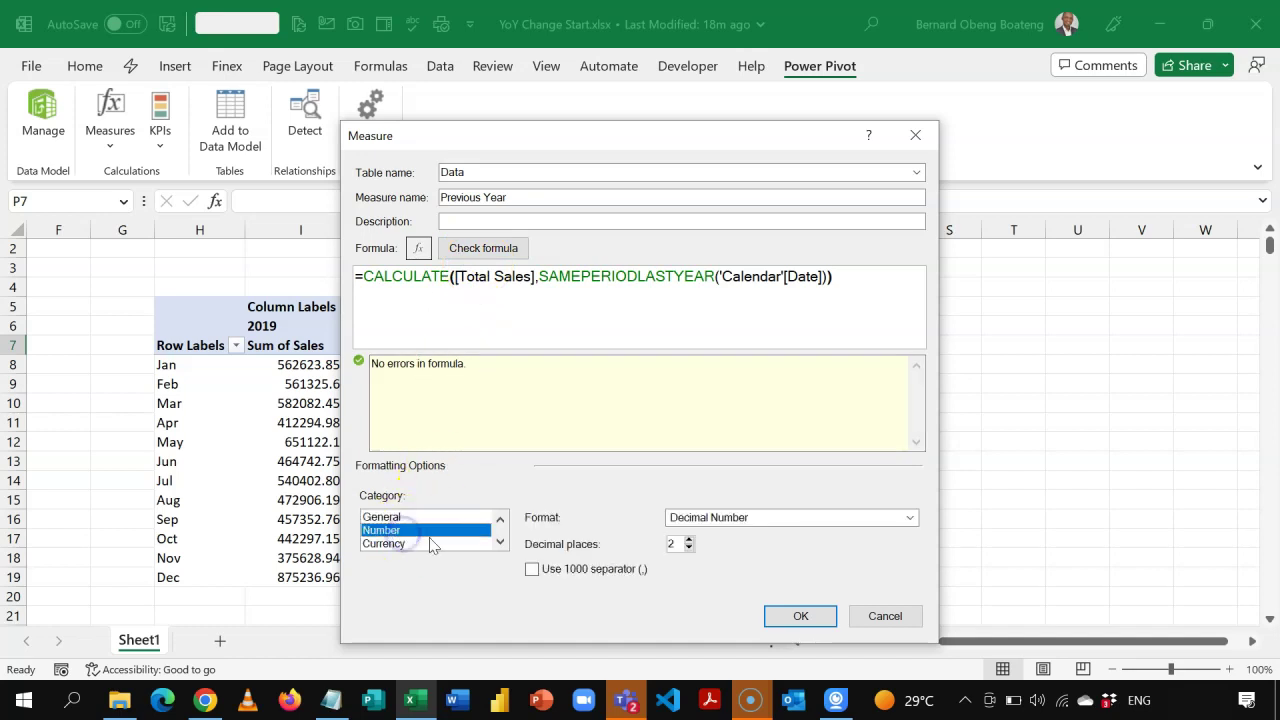
left_click(531, 569)
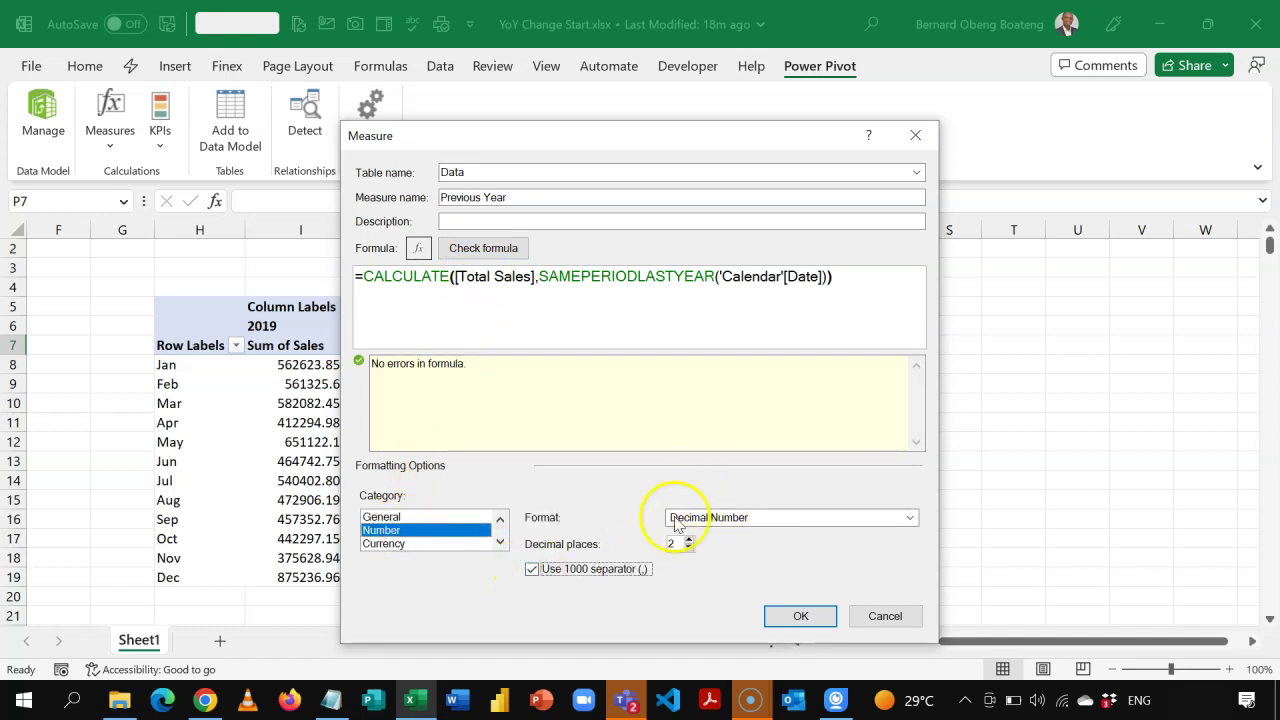
left_click(801, 616)
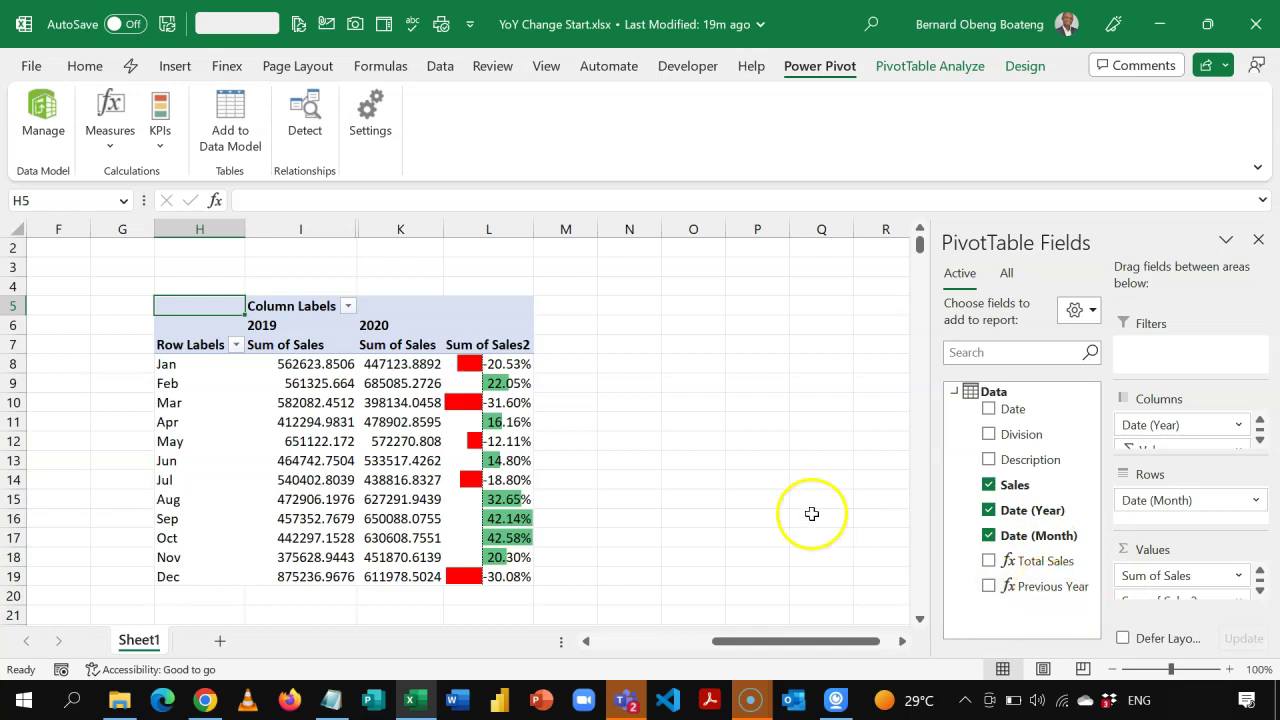
Step: From an empty cell outside the PivotTable, start a new measure in the Data table and name it YoY Change
left_click(709, 350)
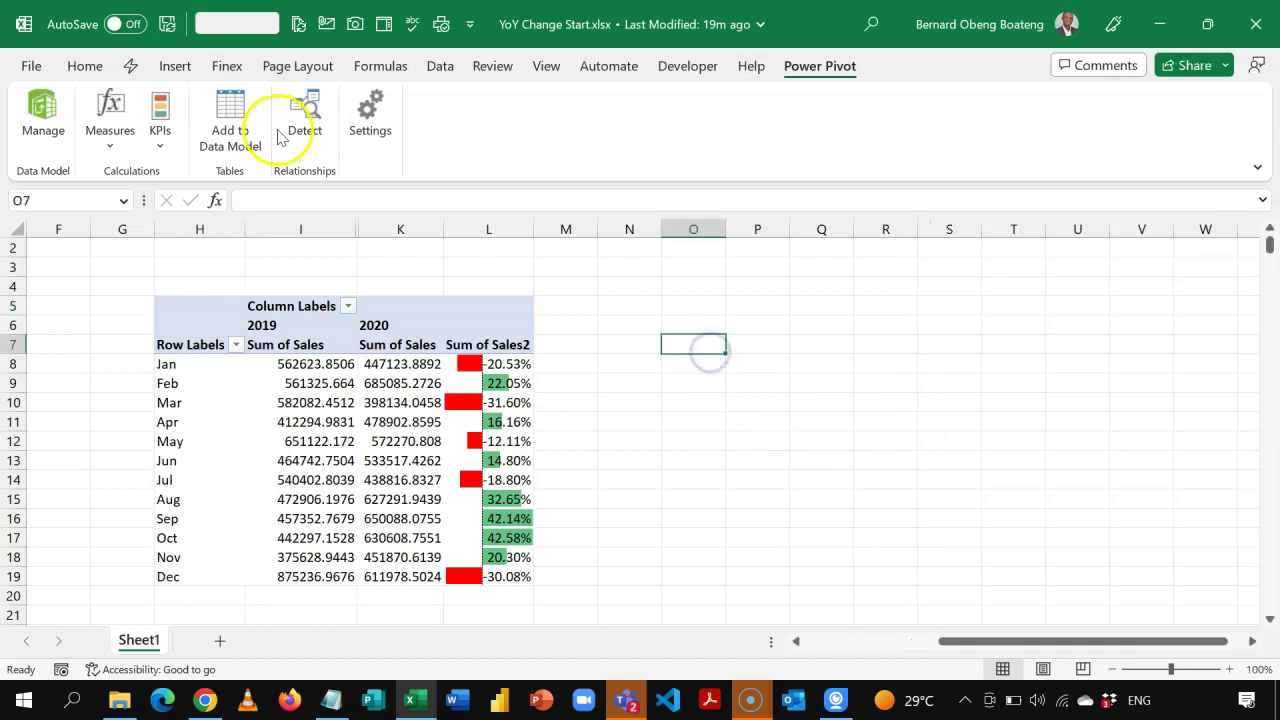
left_click(102, 135)
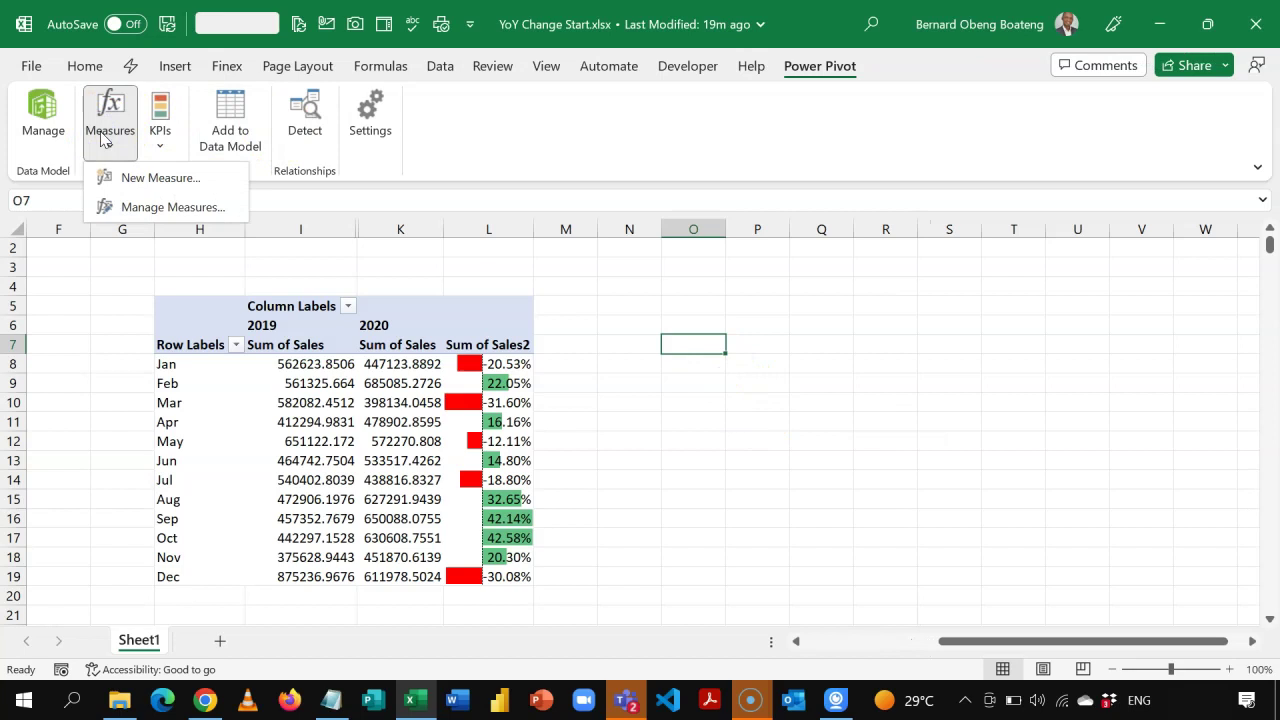
left_click(140, 177)
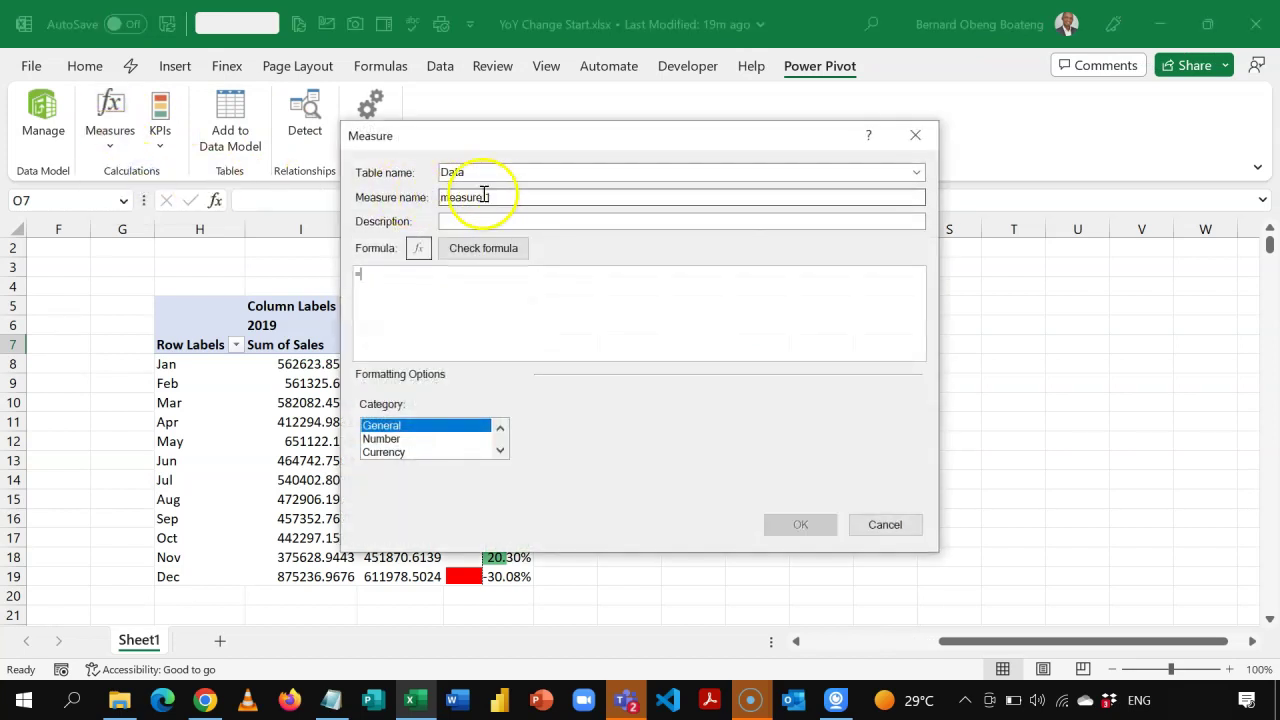
left_click_drag(500, 200, 366, 206)
type("YoY Change")
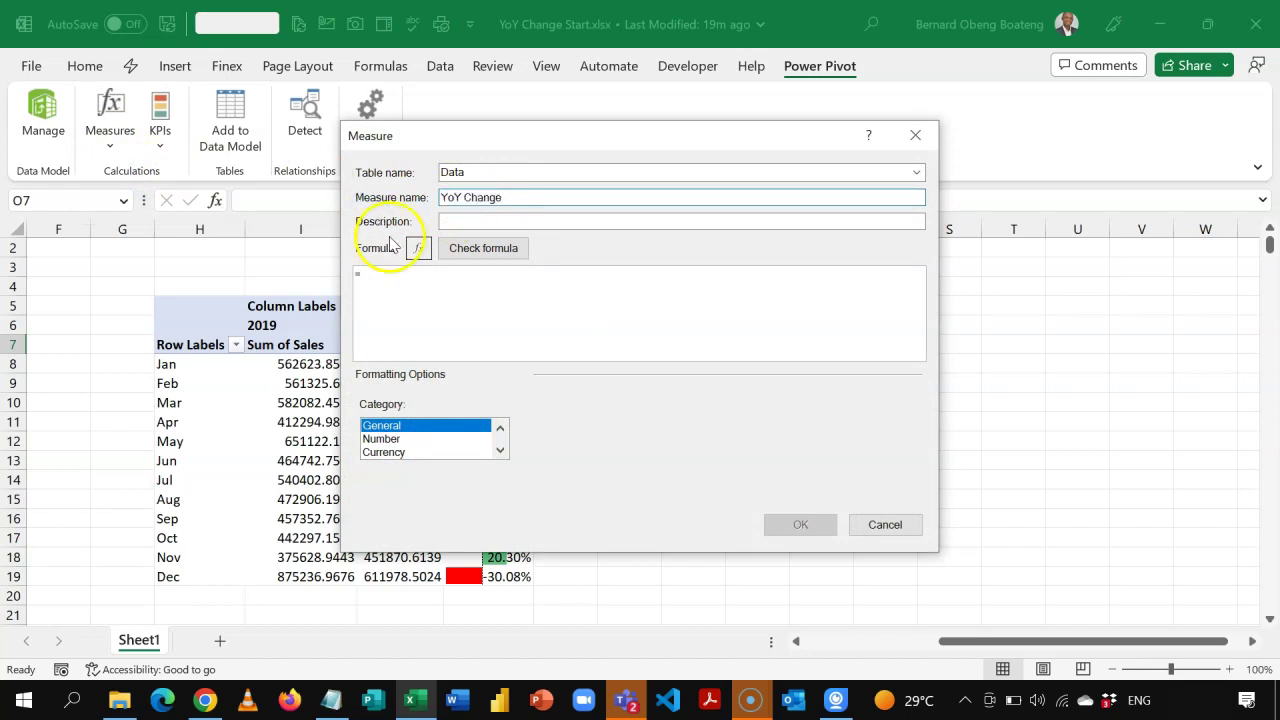
Step: Enter the YoY Change measure's formula =[Total Sales]/[Previous Year]-1
left_click(399, 286)
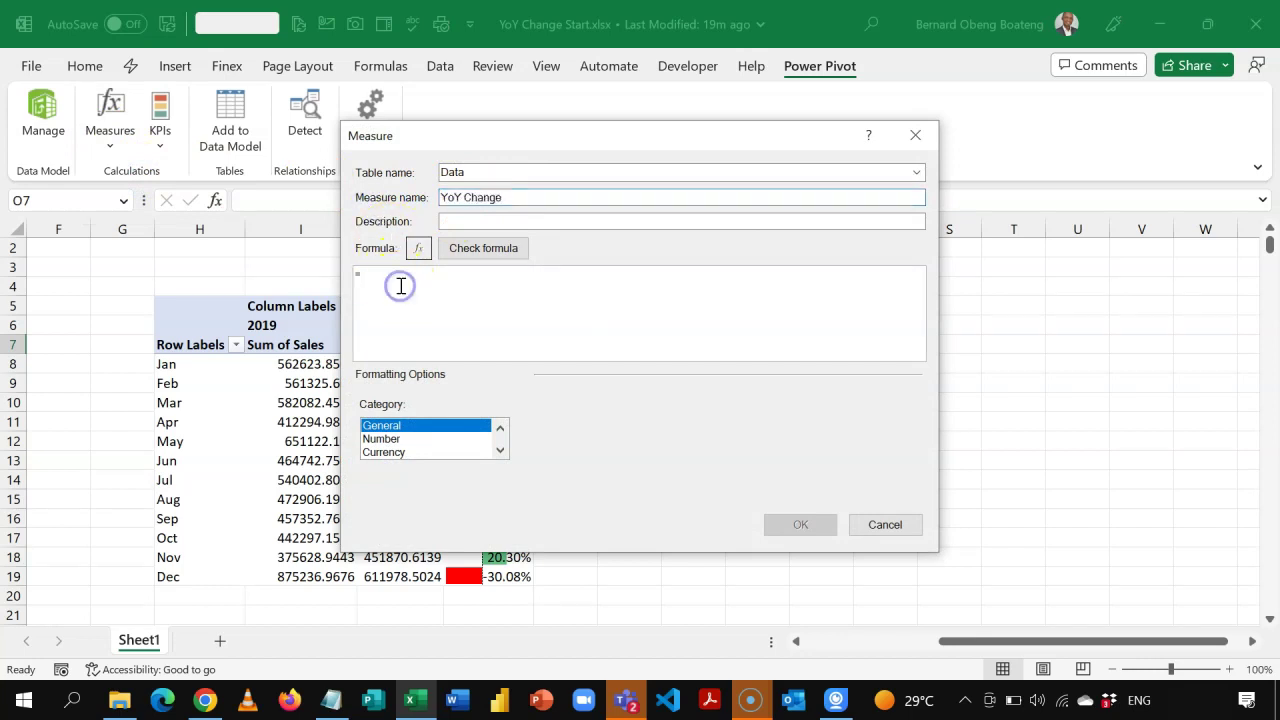
type("[")
key("Down")
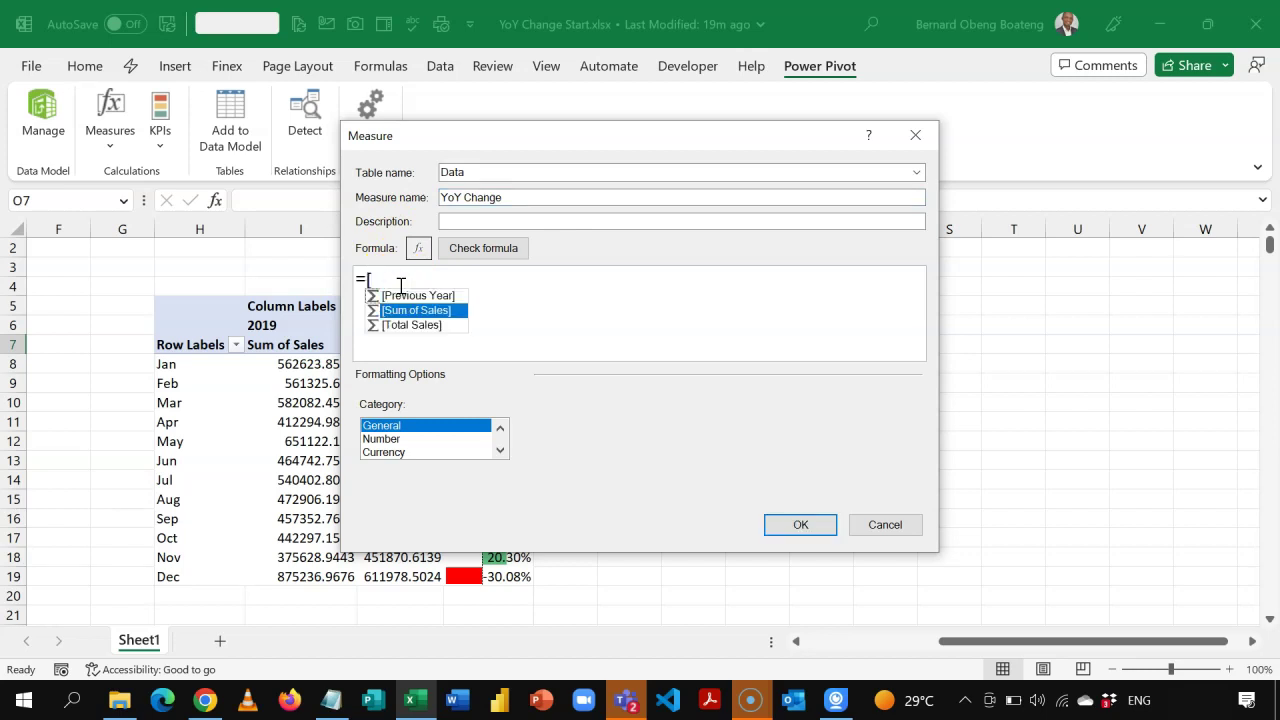
key("Down")
key("Tab")
type("/")
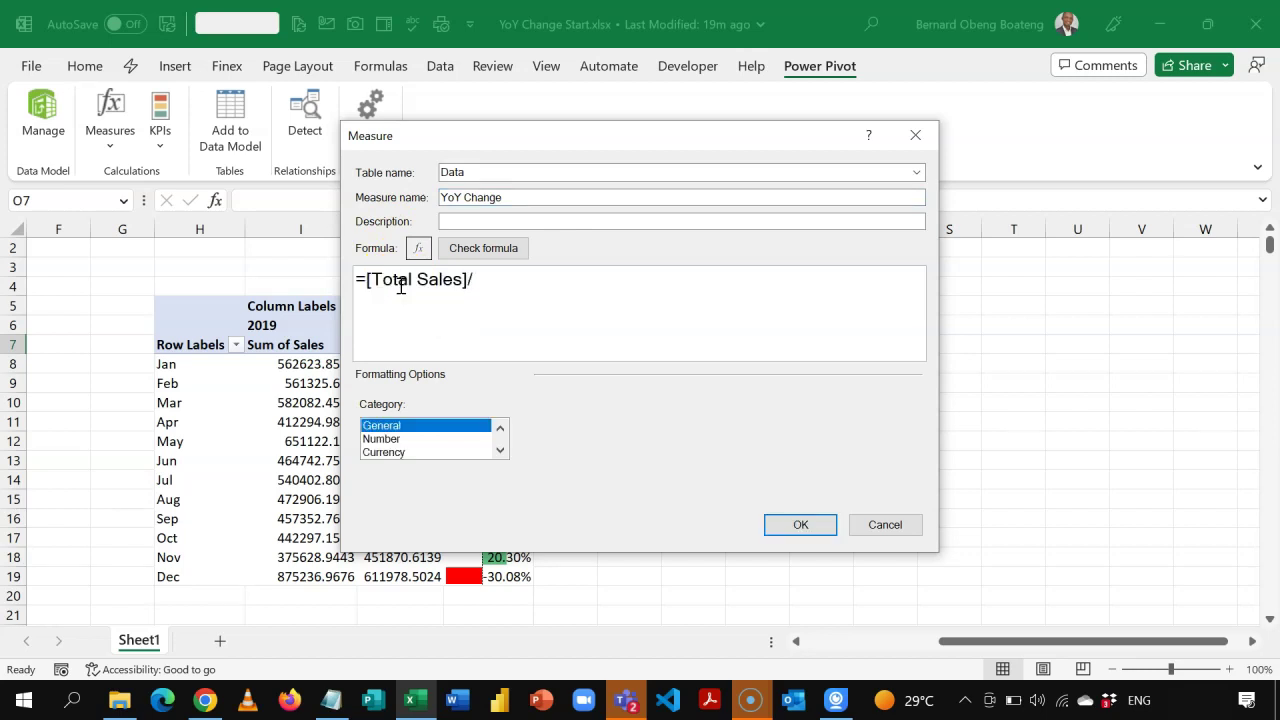
type("[p")
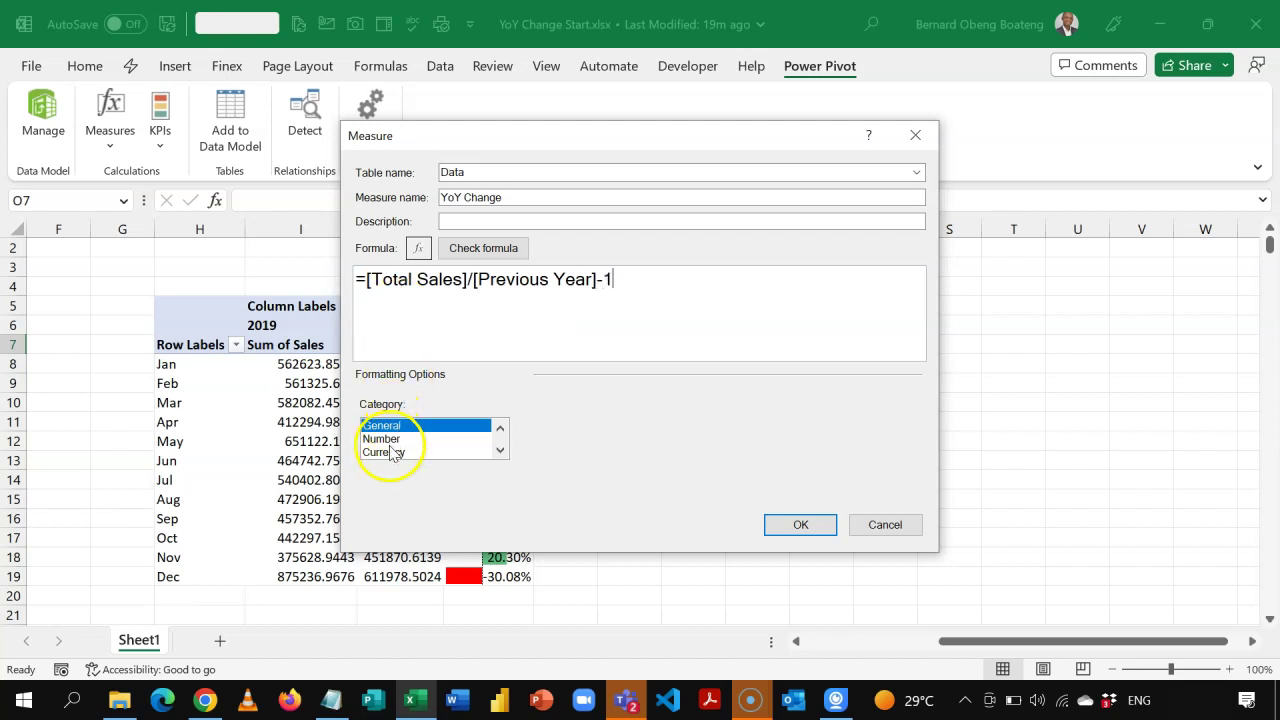
Step: Format YoY Change as a Number in Percentage format, check the formula, and save the measure
left_click(430, 440)
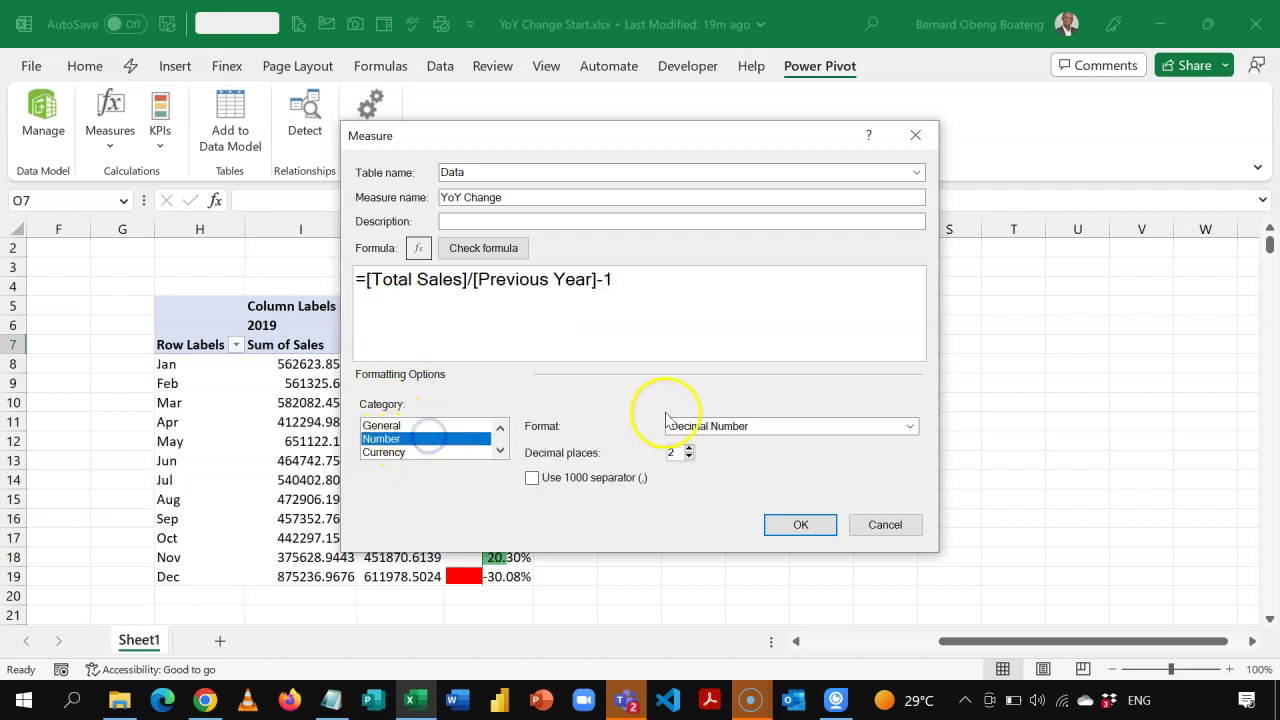
left_click(909, 426)
left_click(833, 470)
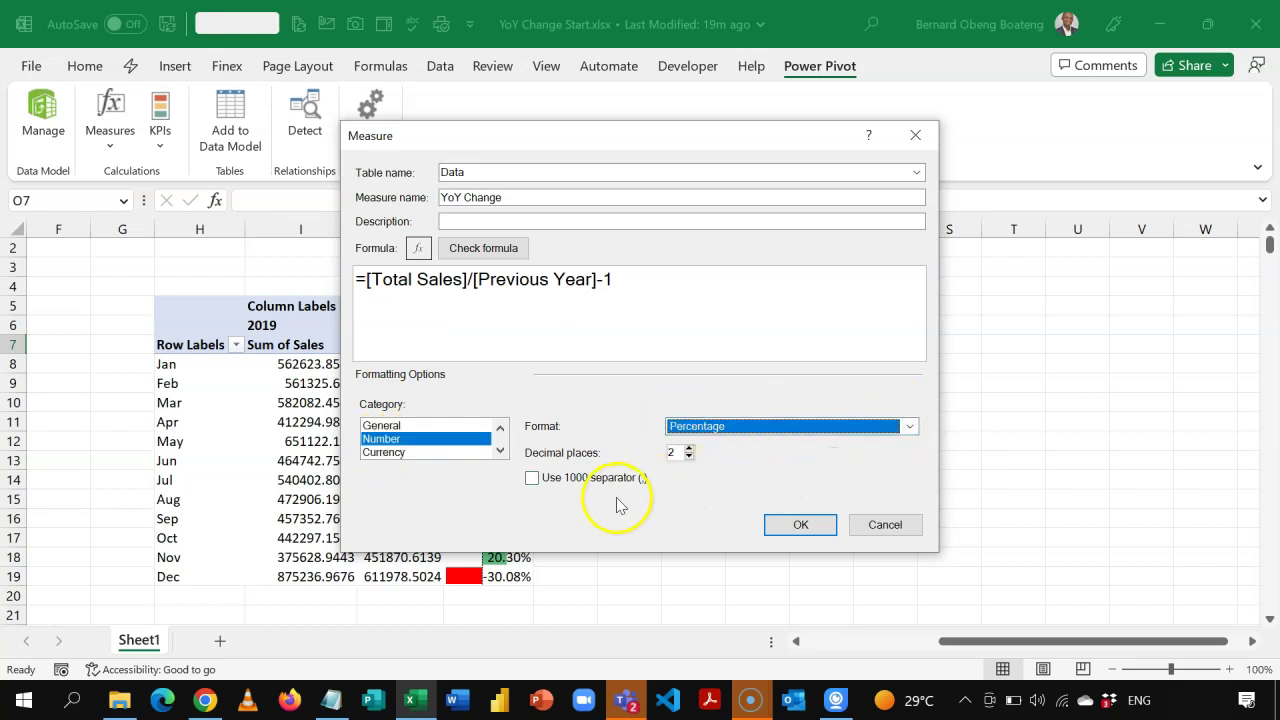
left_click(504, 254)
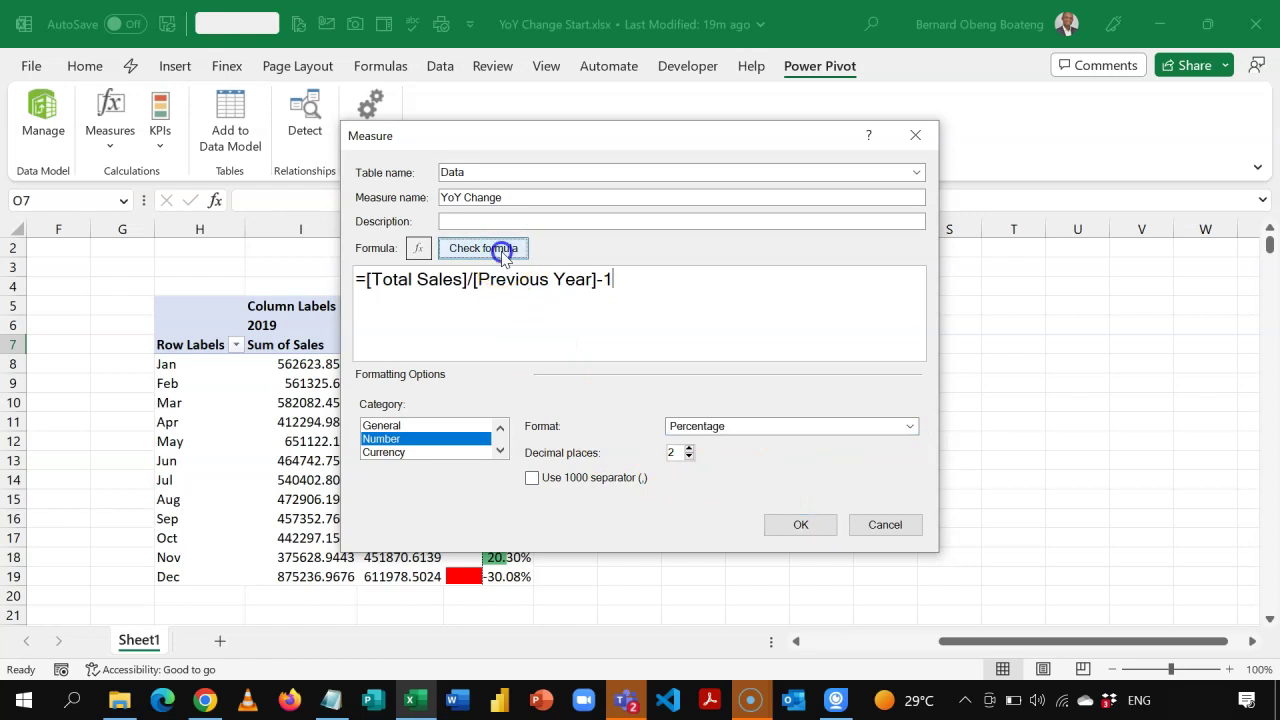
left_click(798, 614)
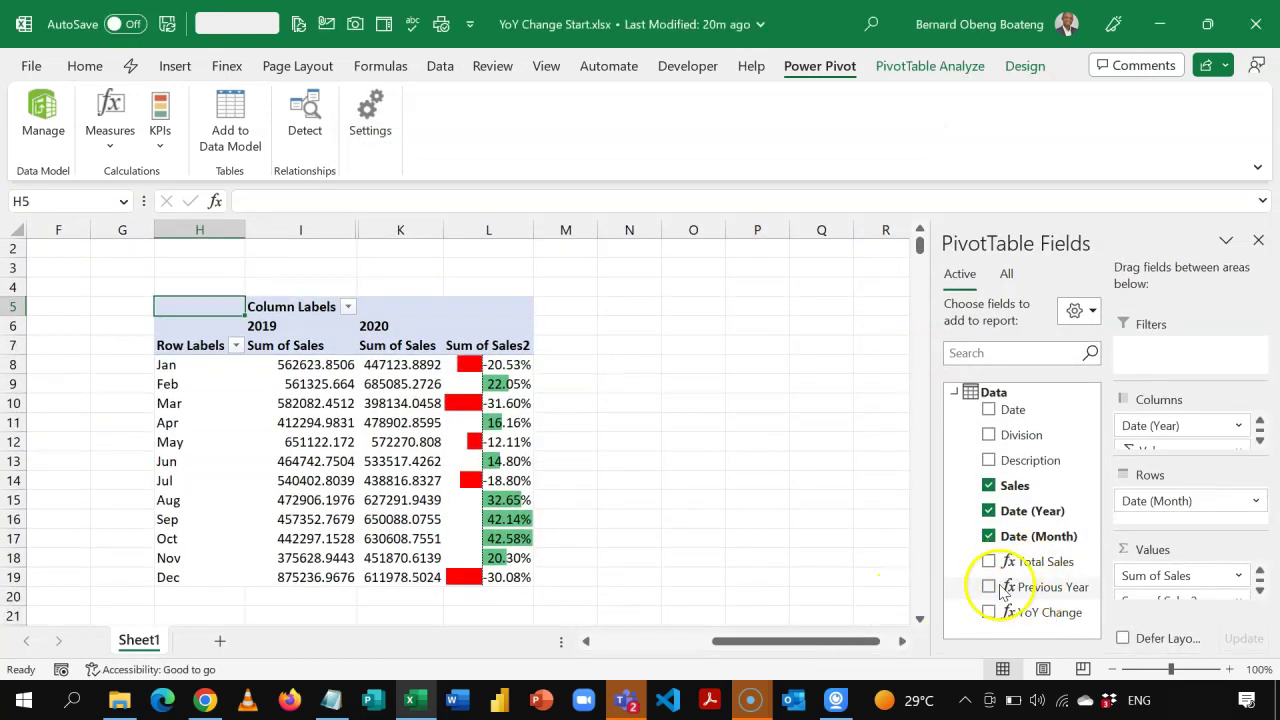
Step: Insert a PivotTable from the Data Model on the existing worksheet at cell O8
left_click(695, 360)
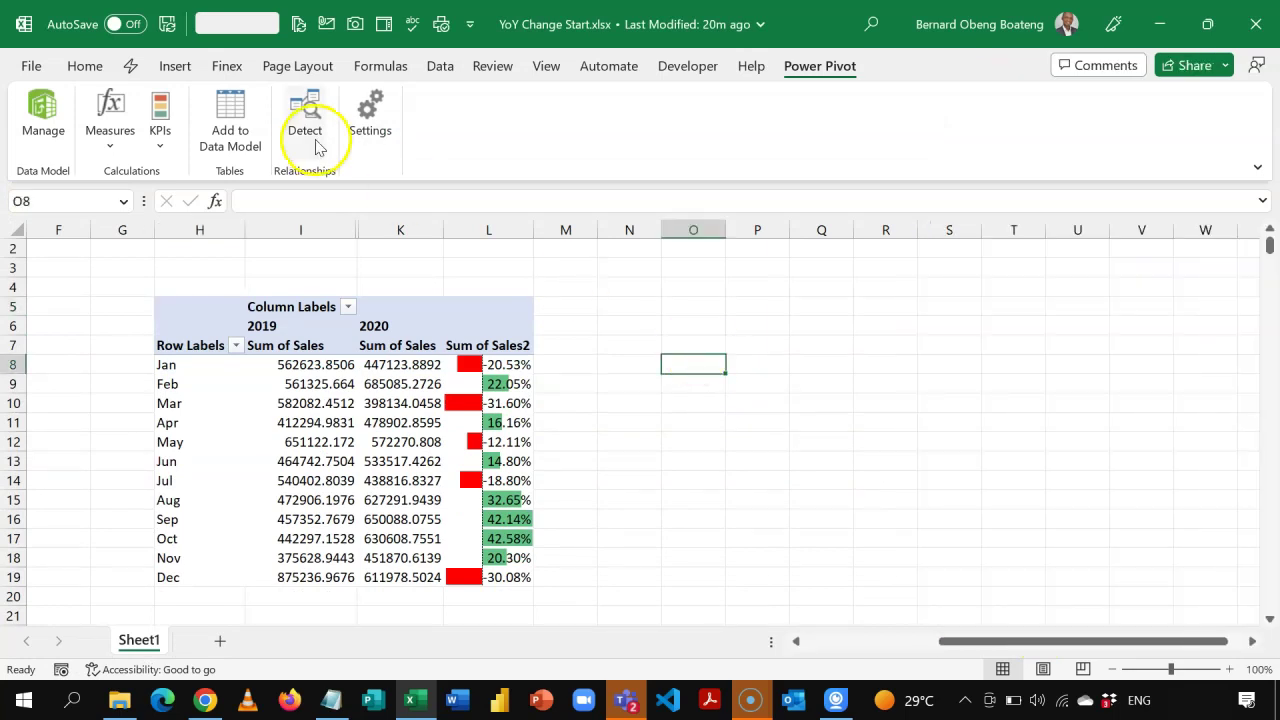
left_click(176, 68)
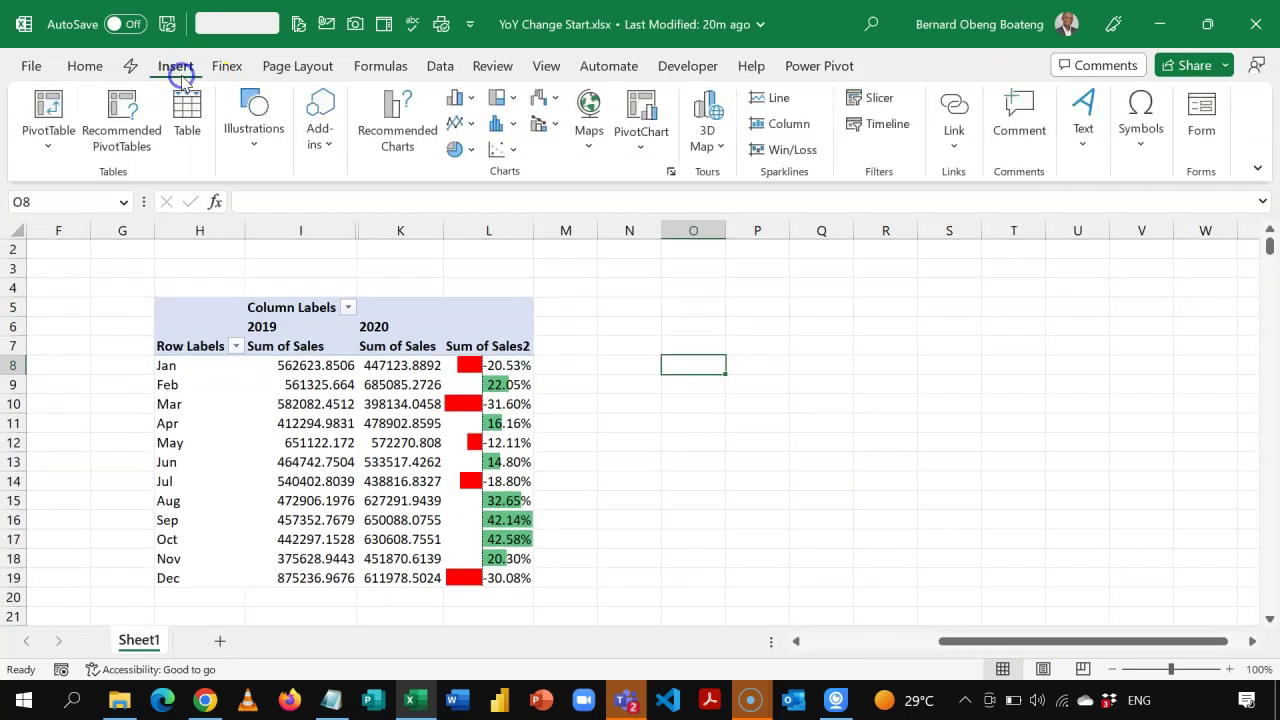
left_click(62, 138)
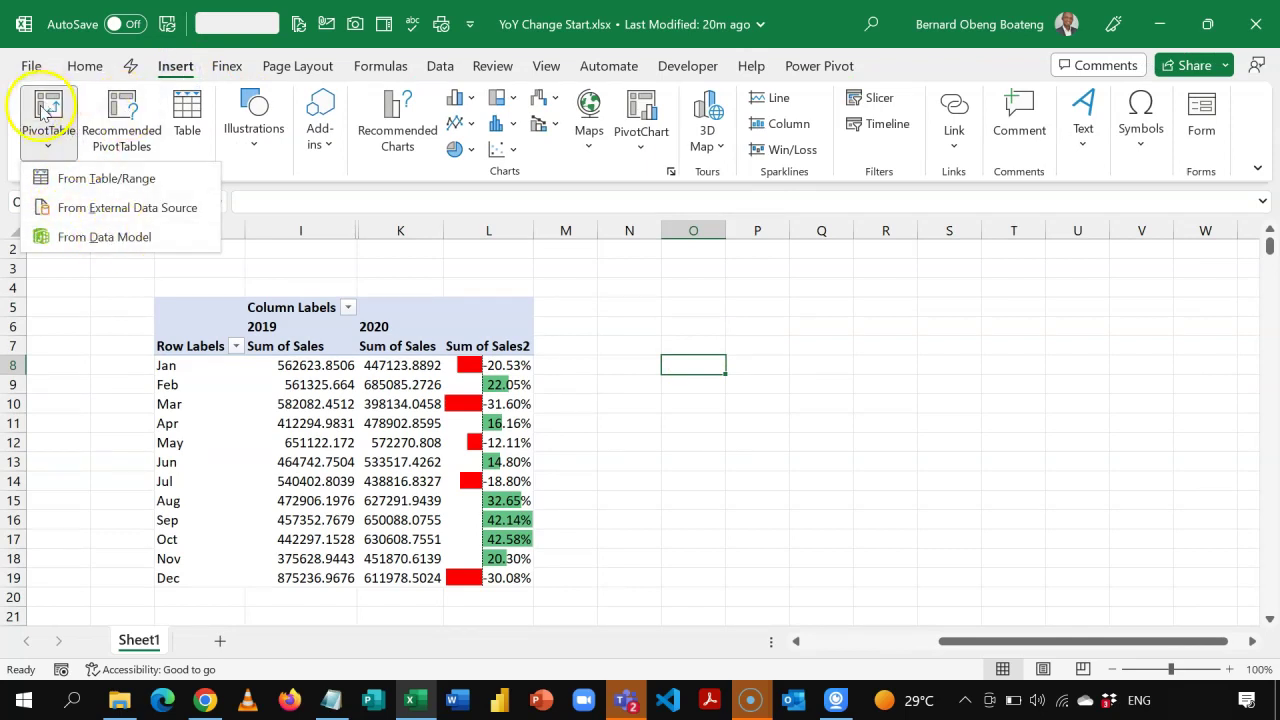
left_click(80, 248)
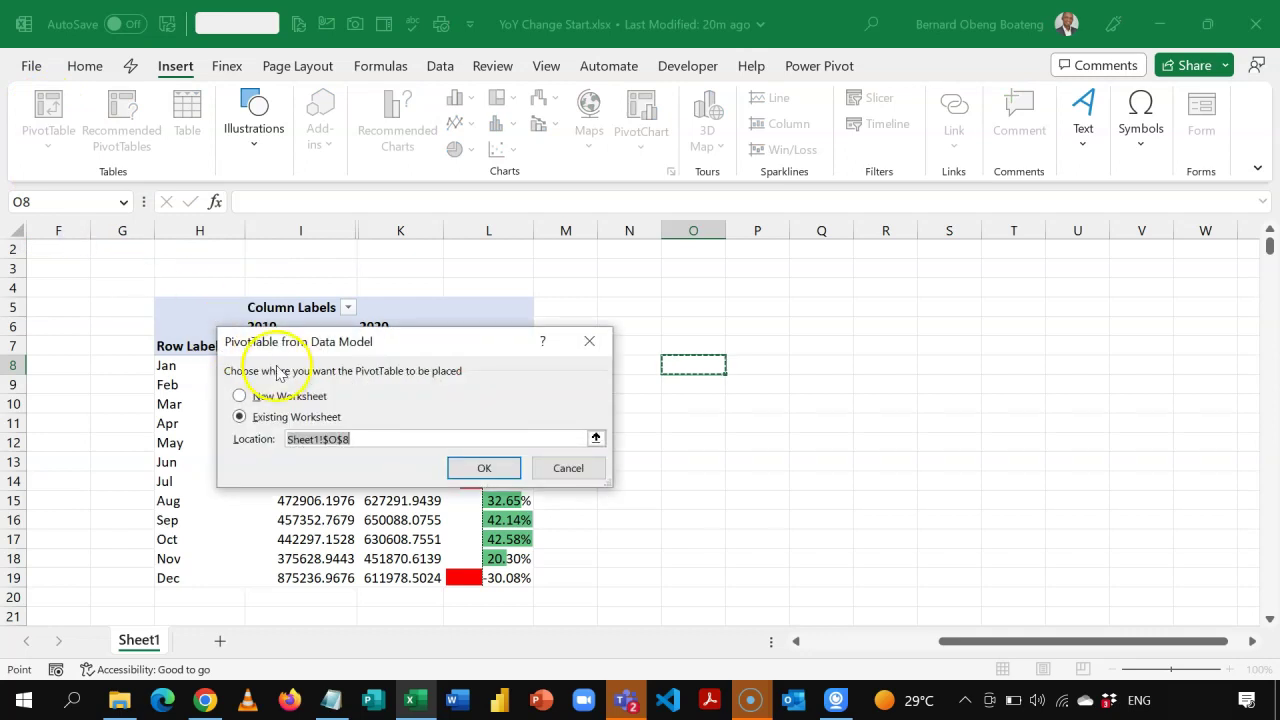
left_click(478, 466)
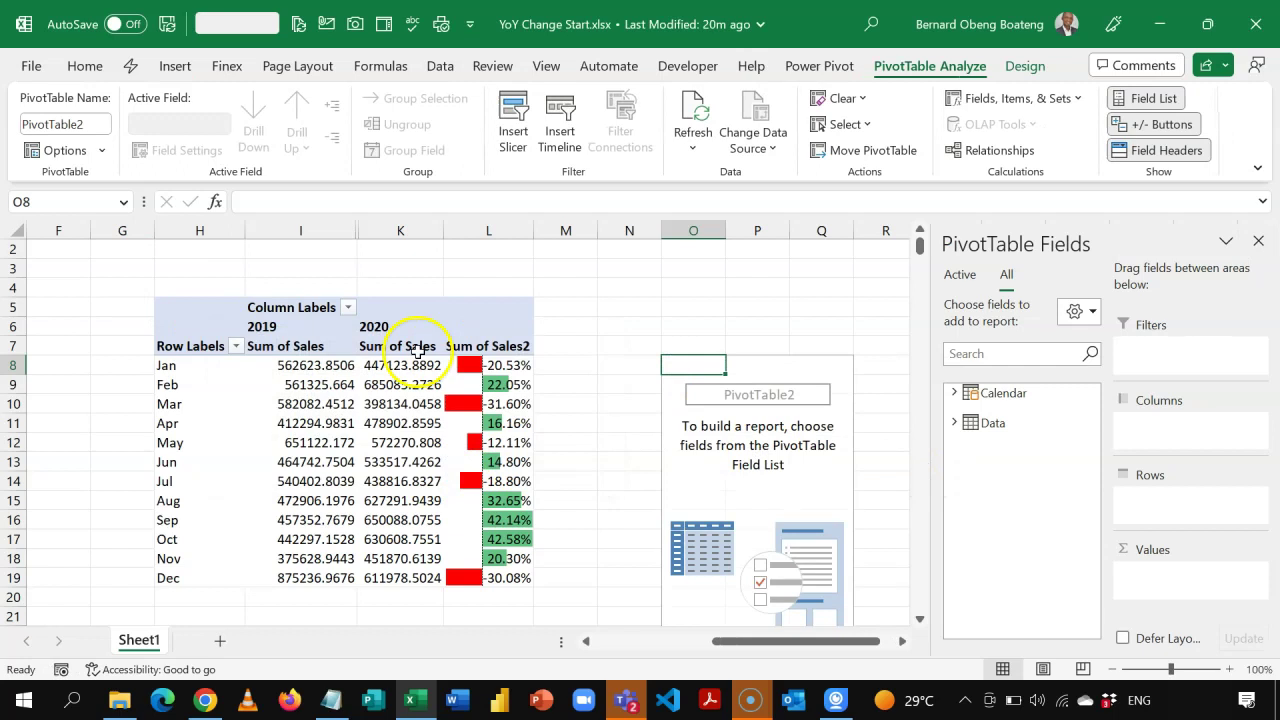
Step: Place the Calendar table's Month field in the new PivotTable's rows and its Year field in the columns
left_click(953, 393)
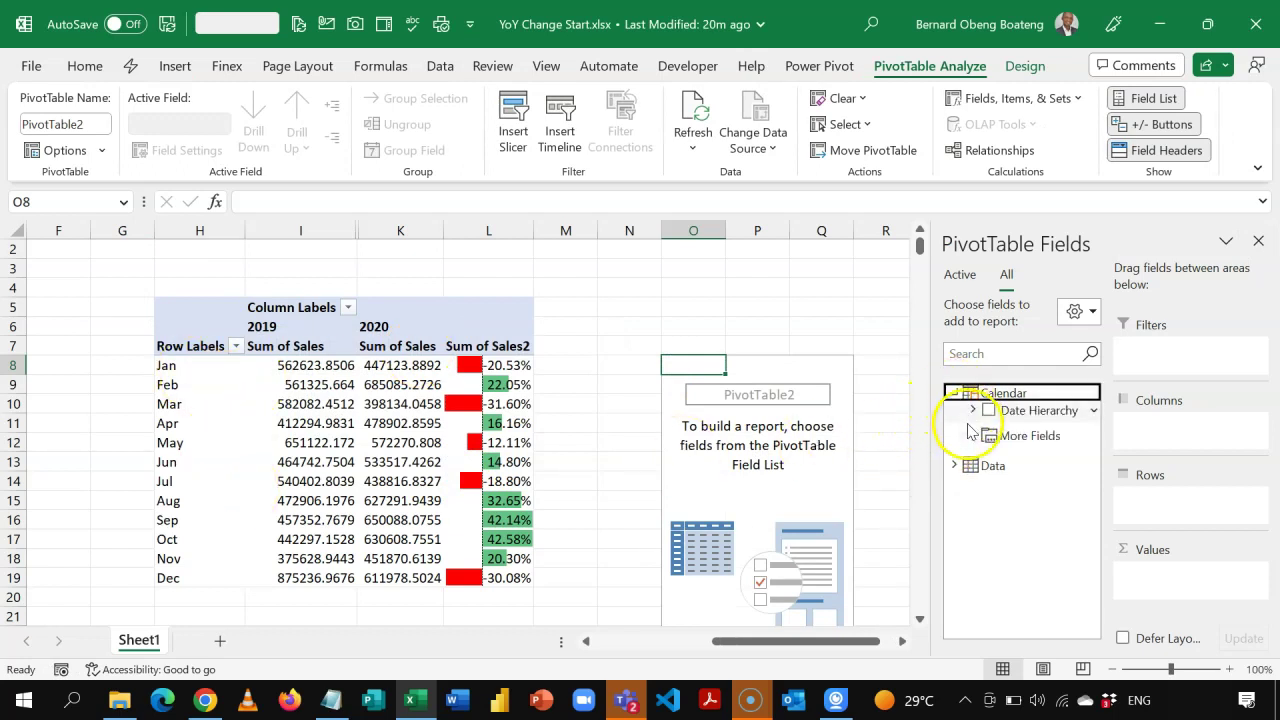
left_click(972, 435)
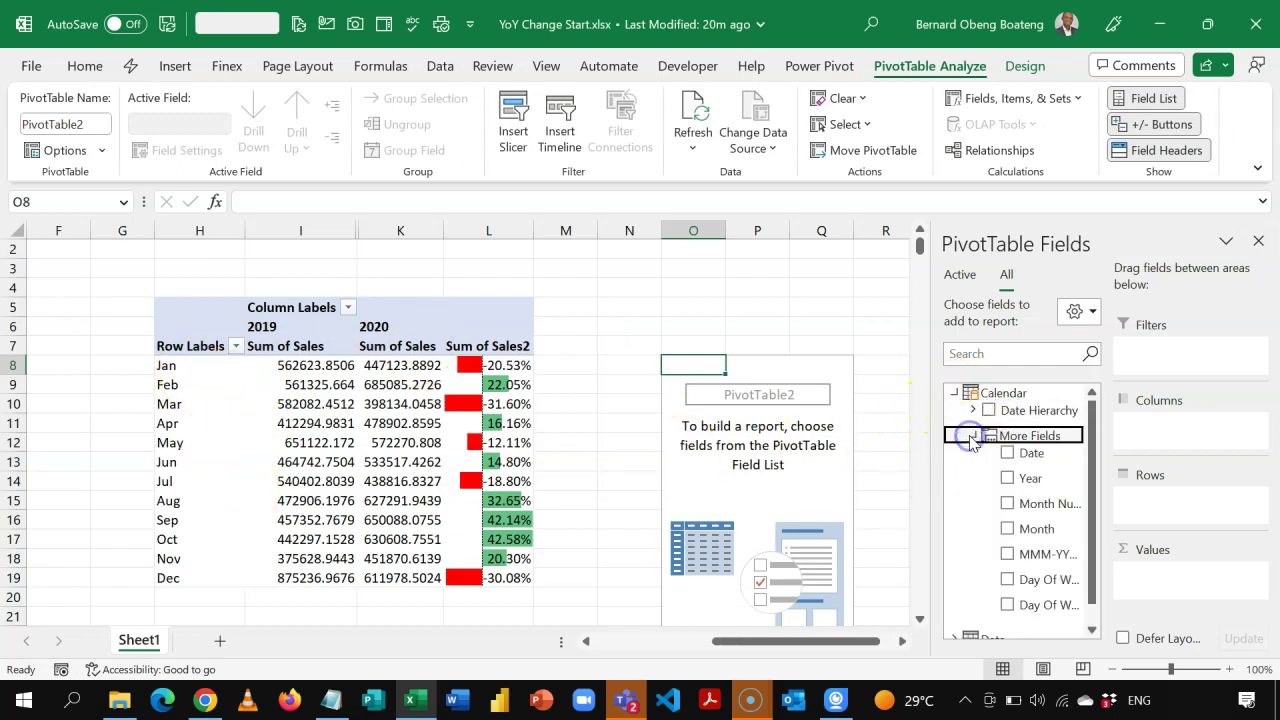
left_click(1037, 535)
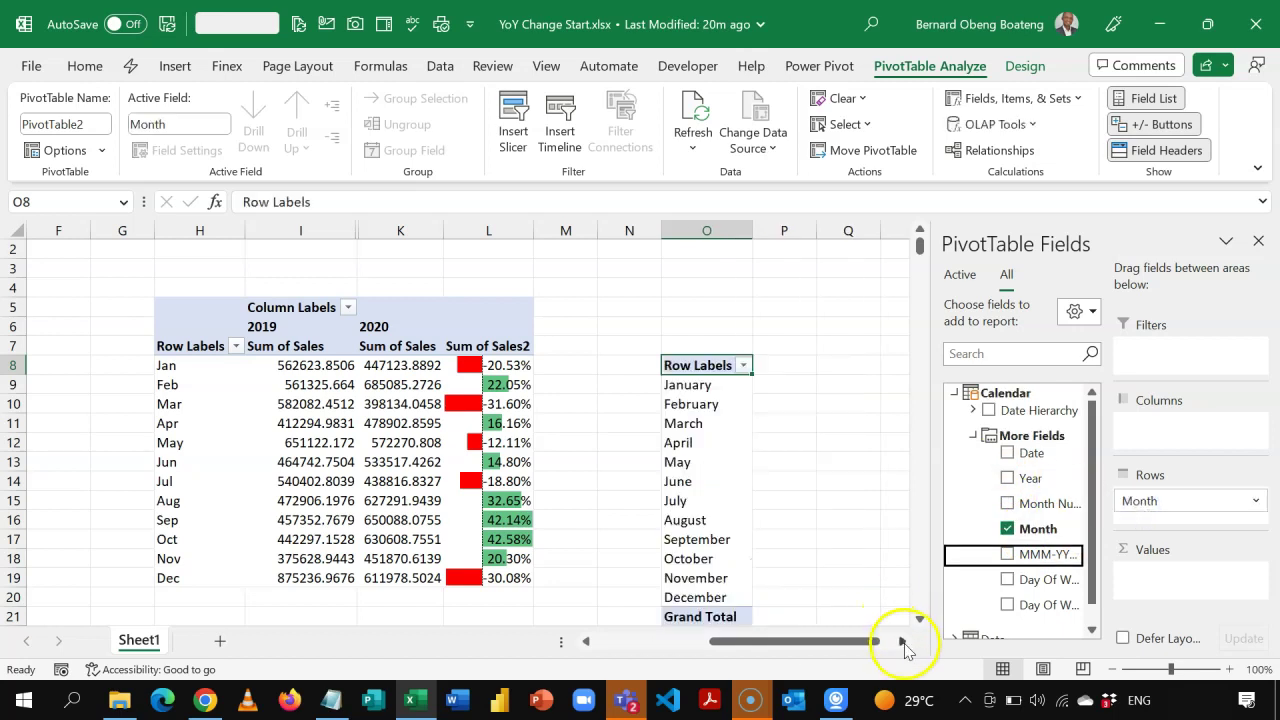
left_click(902, 642)
left_click(902, 642)
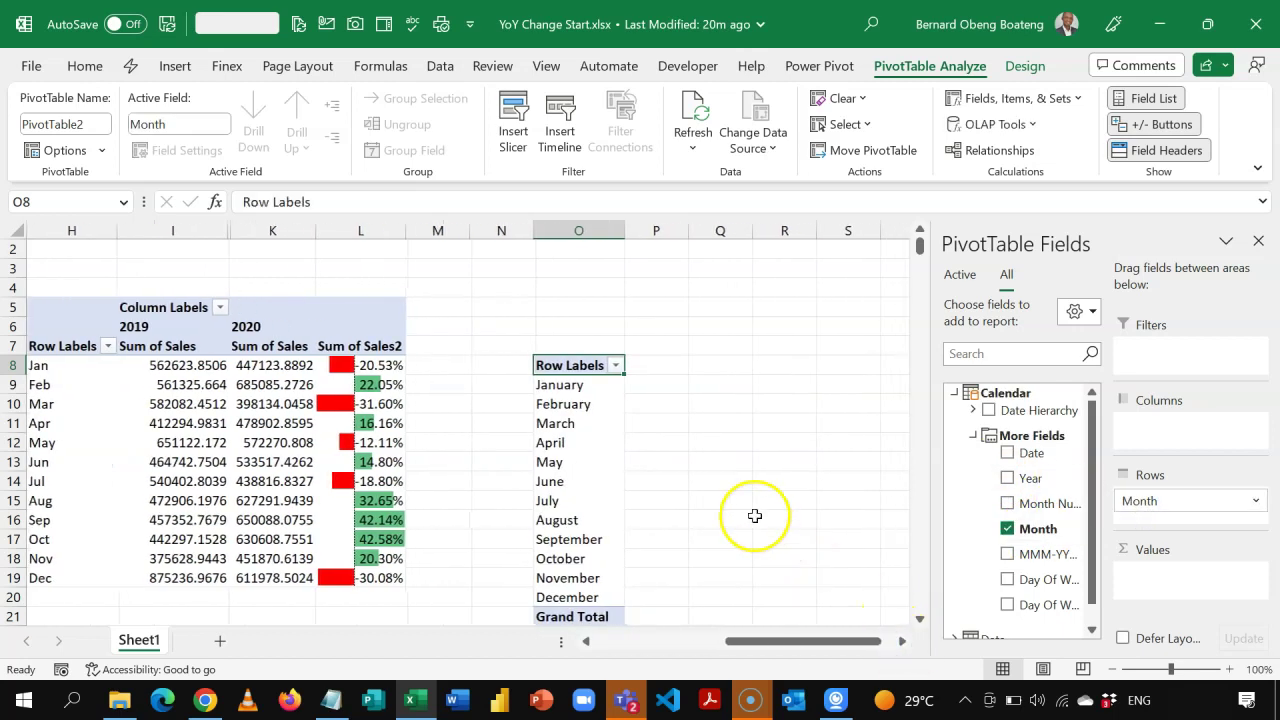
left_click(1031, 478)
left_click_drag(1031, 478, 1172, 429)
left_click(914, 630)
double_click(919, 620)
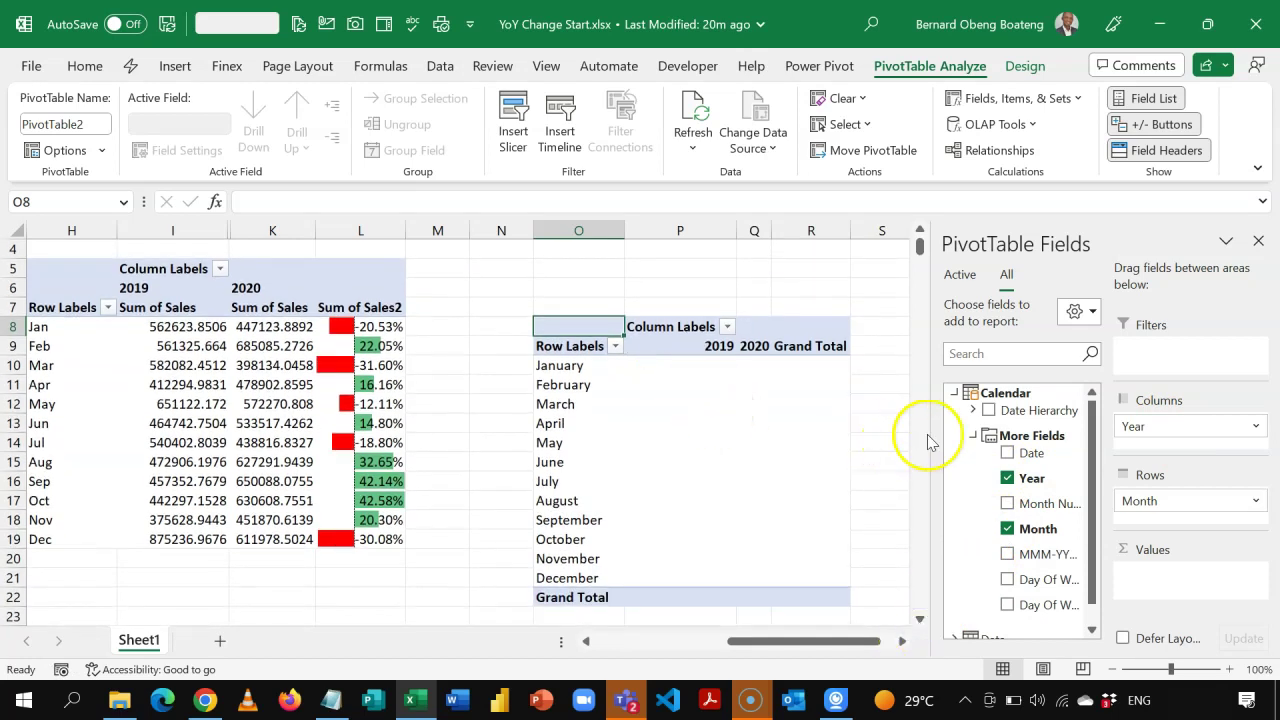
Step: Add the Total Sales measure from the Data table to the new PivotTable's values
left_click(954, 394)
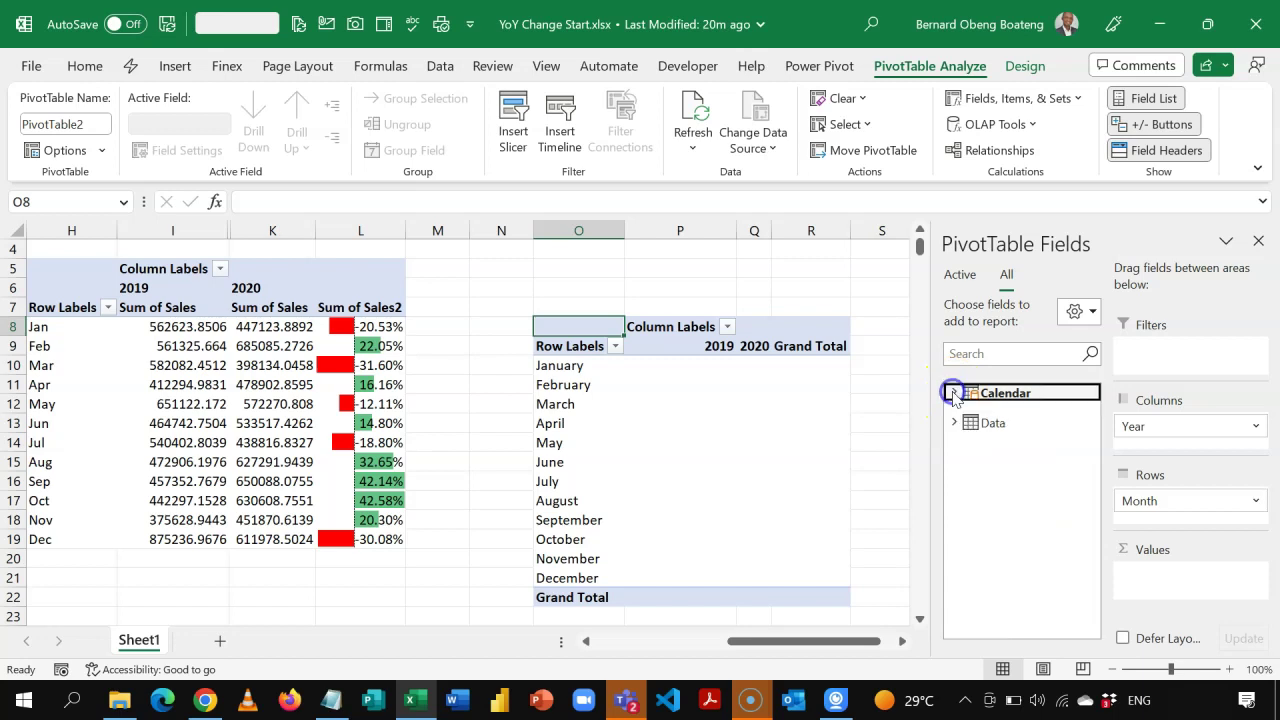
left_click(954, 423)
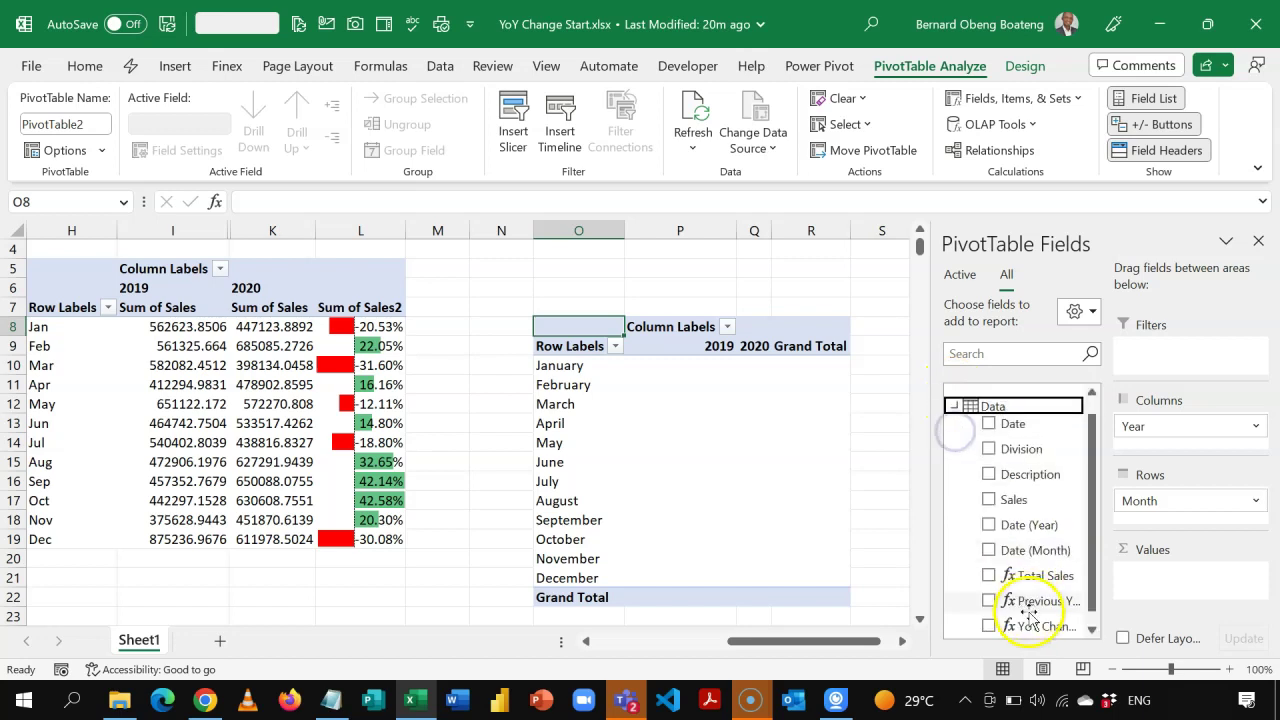
left_click_drag(1036, 585, 1072, 581)
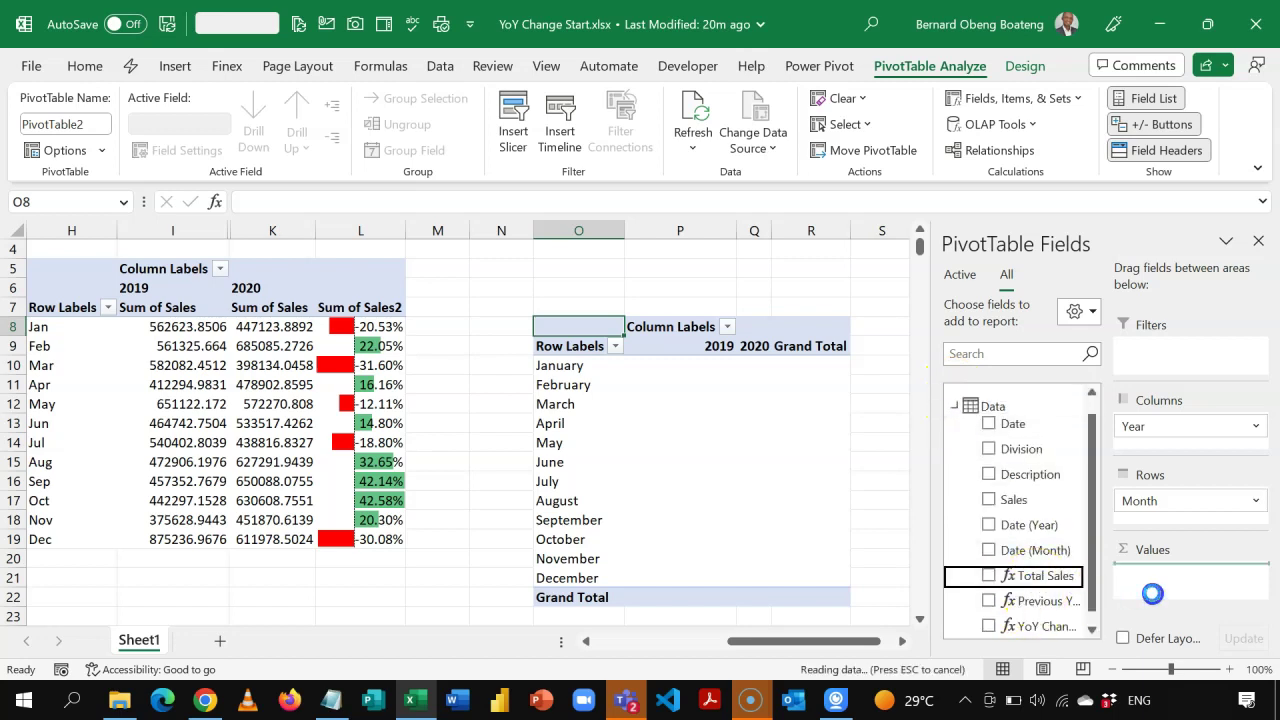
left_click_drag(1152, 594, 1151, 594)
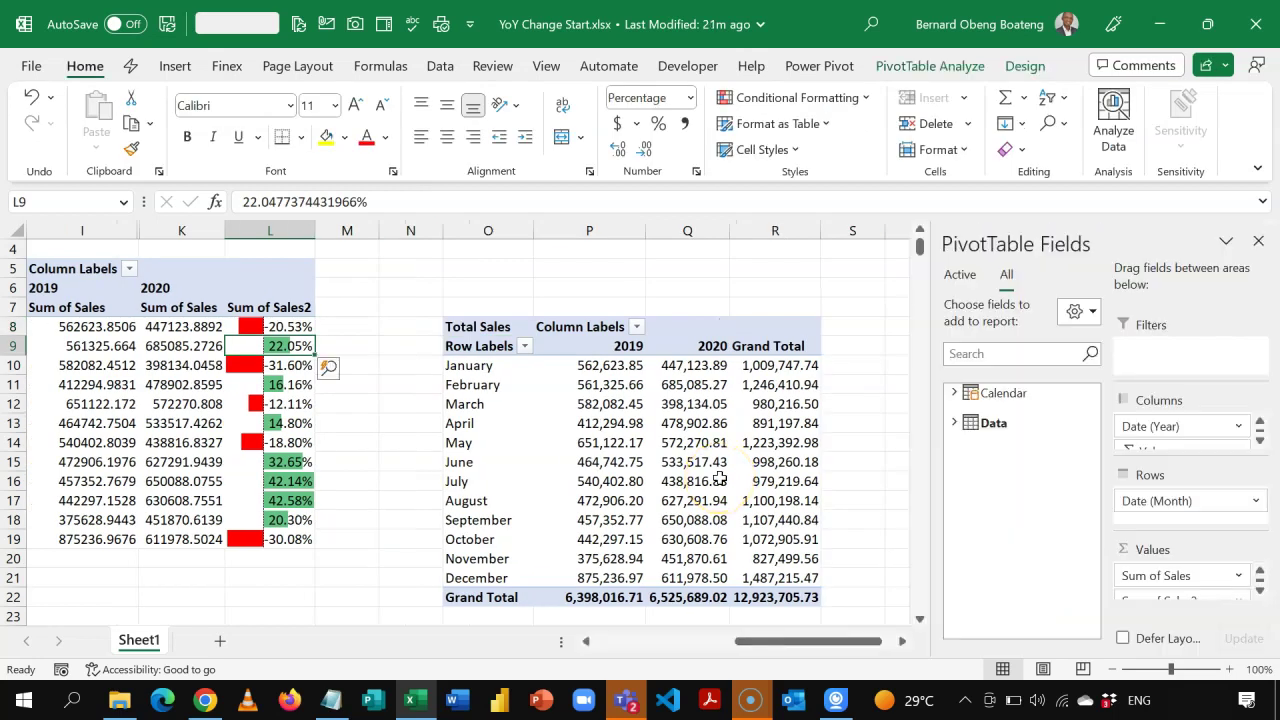
Step: Turn off grand totals for rows and columns in the new PivotTable and add the YoY Change measure to its values
left_click(696, 385)
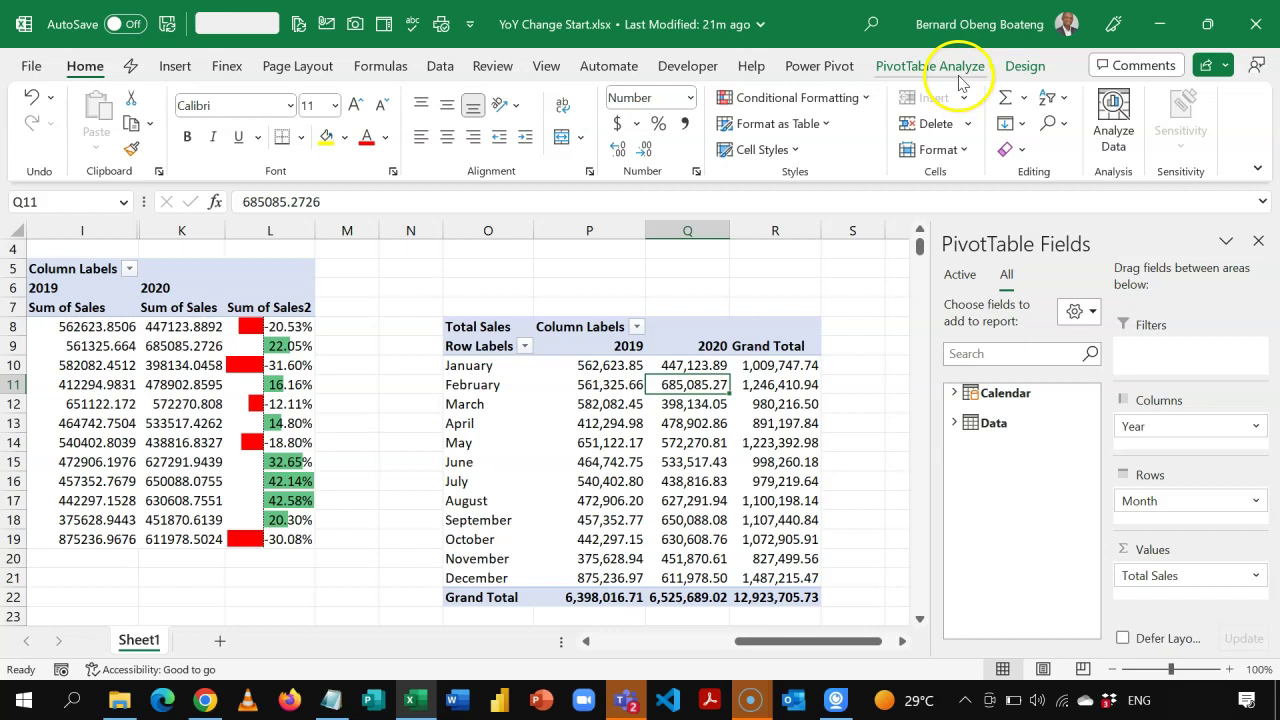
left_click(1025, 66)
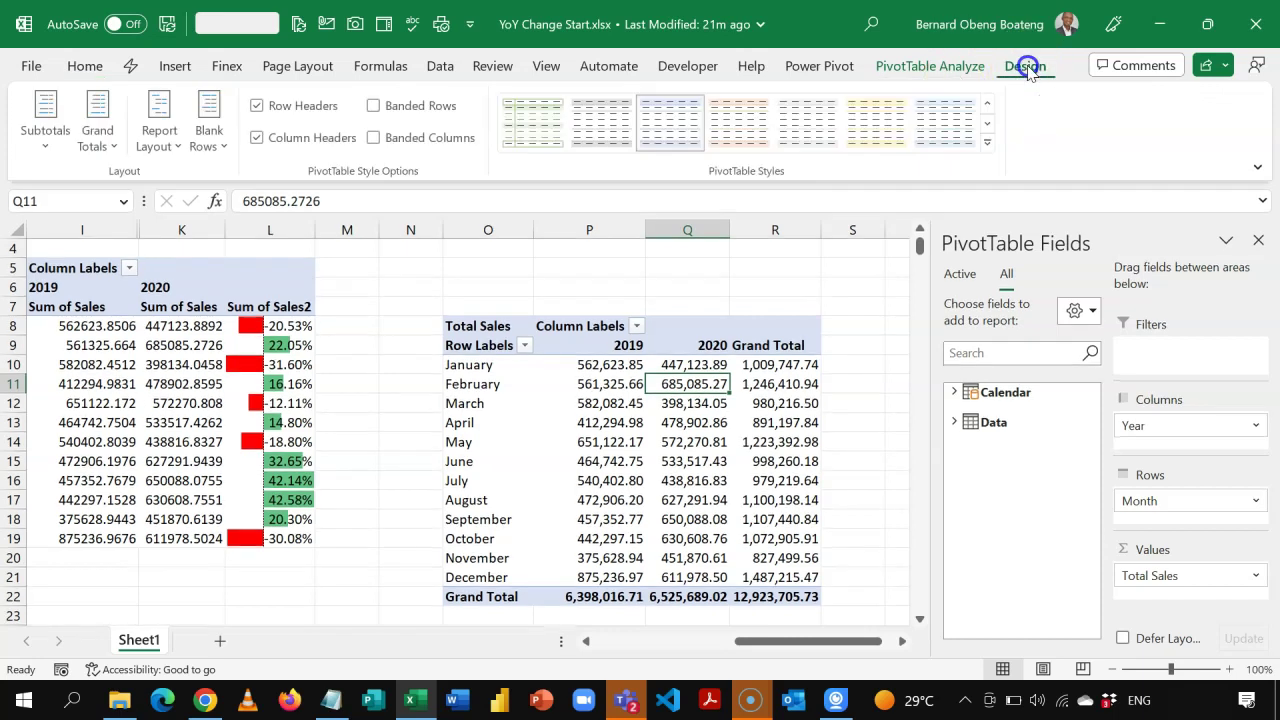
left_click(115, 140)
left_click(145, 186)
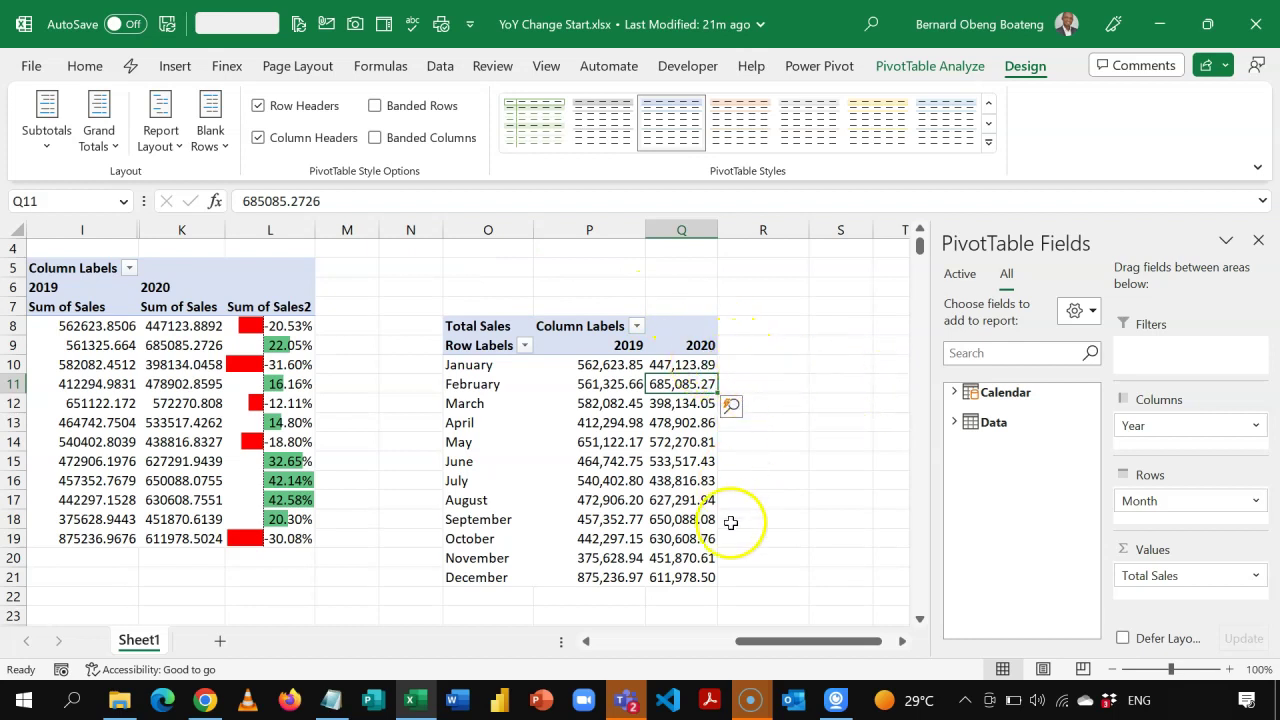
left_click(954, 422)
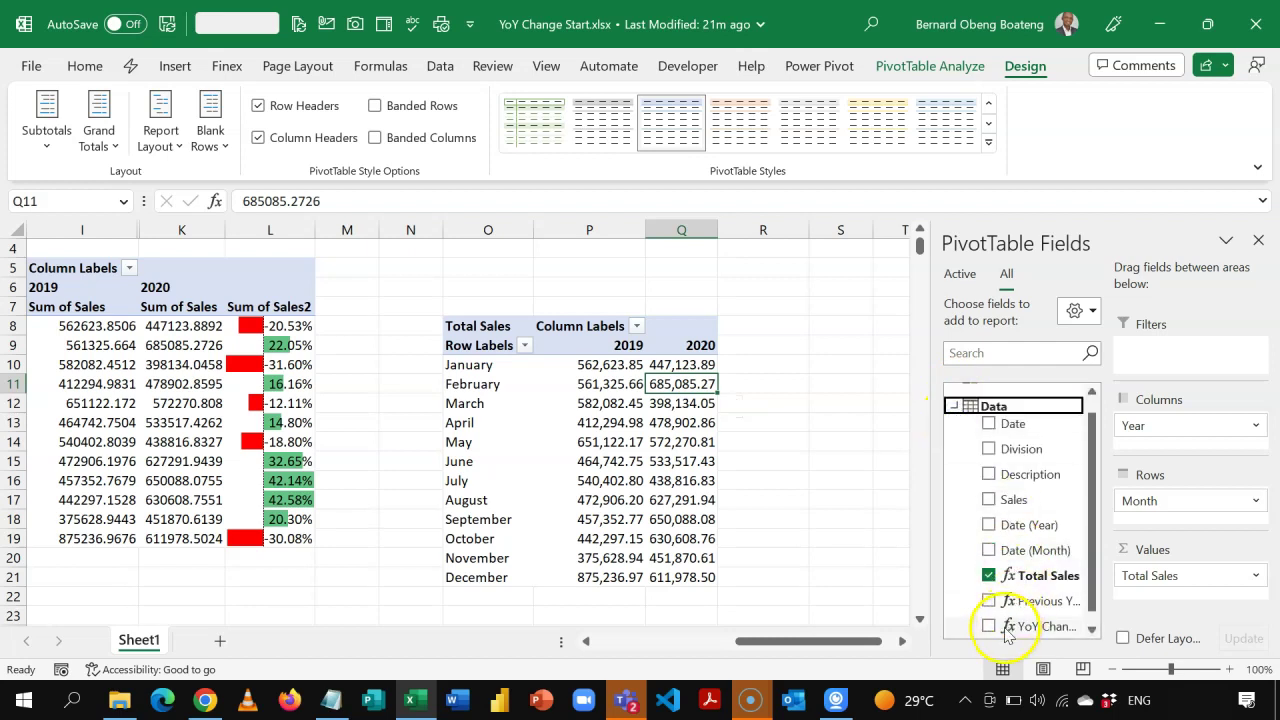
left_click_drag(1015, 630, 1161, 600)
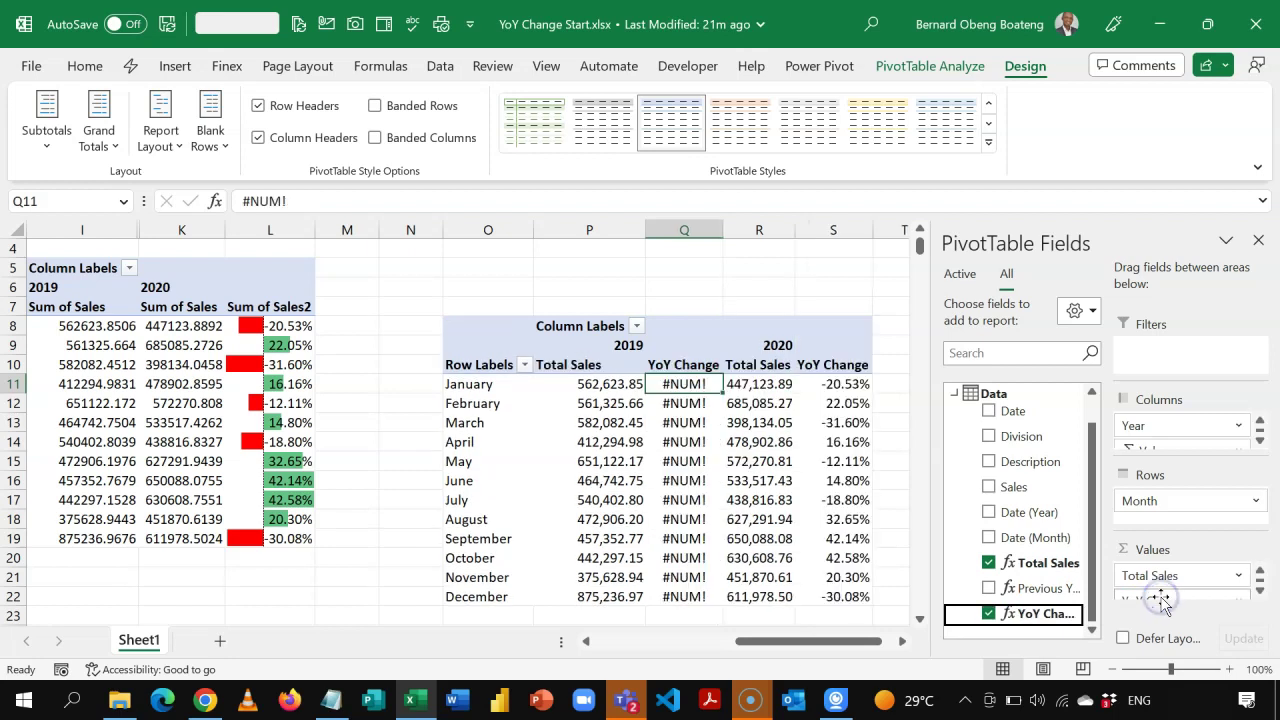
Step: Move the whole new PivotTable up to start at O5, level with the first PivotTable
left_click(368, 325)
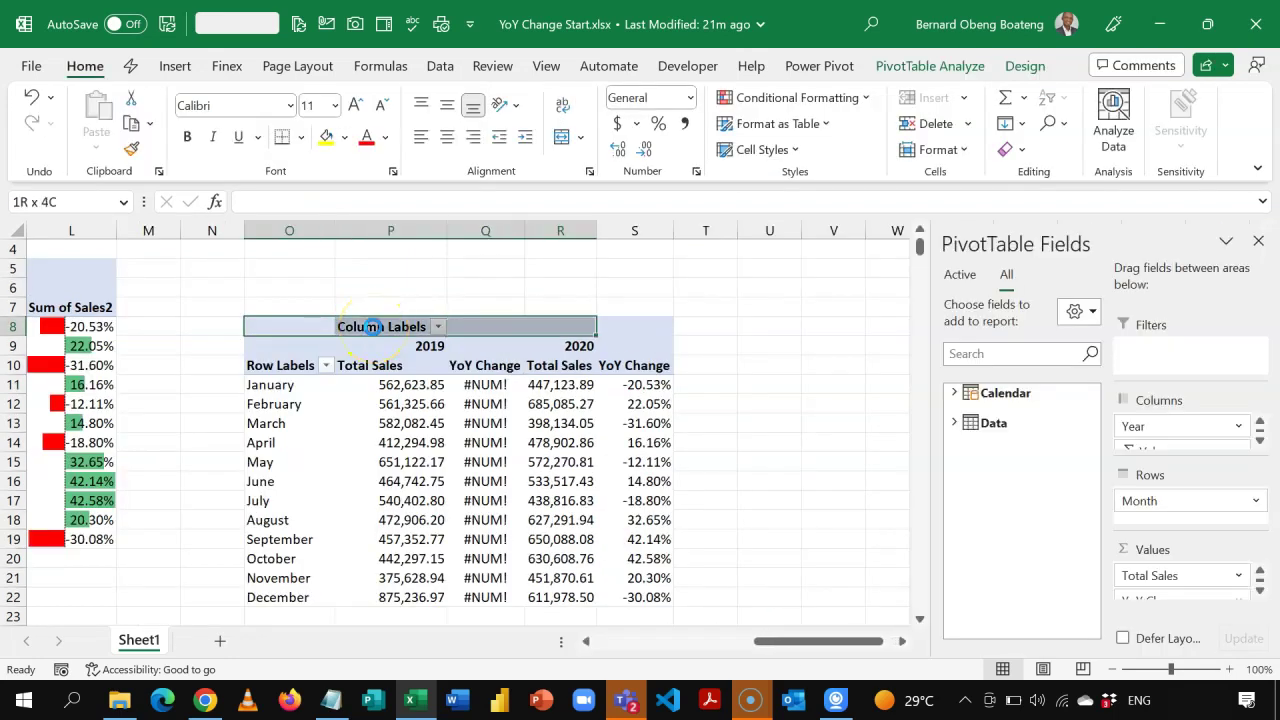
key("shift+Down")
key("shift+Down")
key("shift+Down")
key("shift+Down")
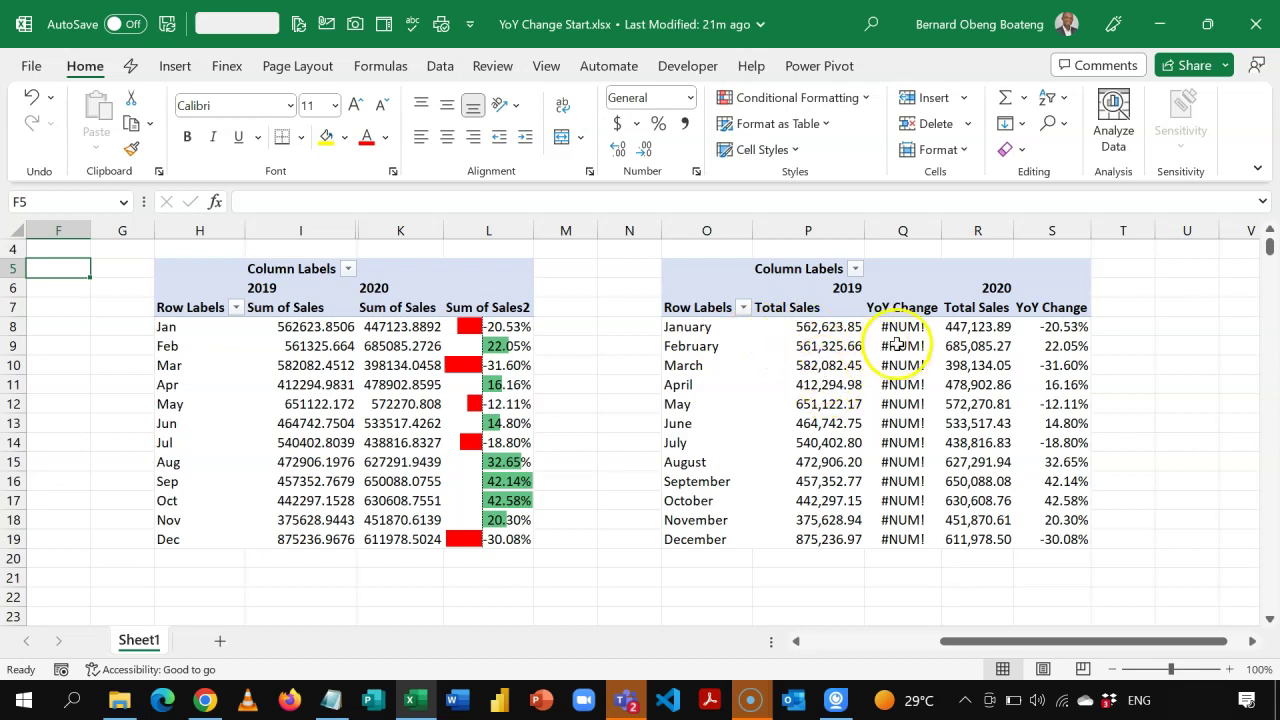
Step: Close the PivotTable field list and open the YoY Change measure for editing
left_click(896, 329)
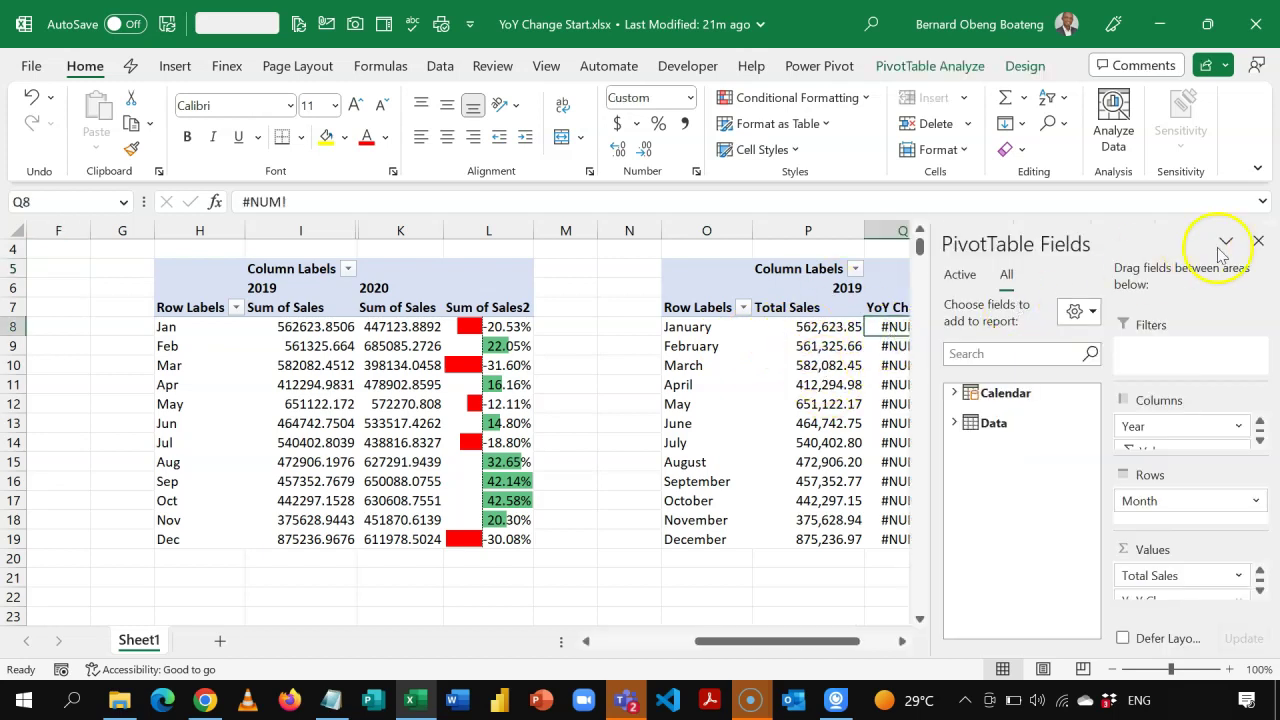
left_click(1261, 243)
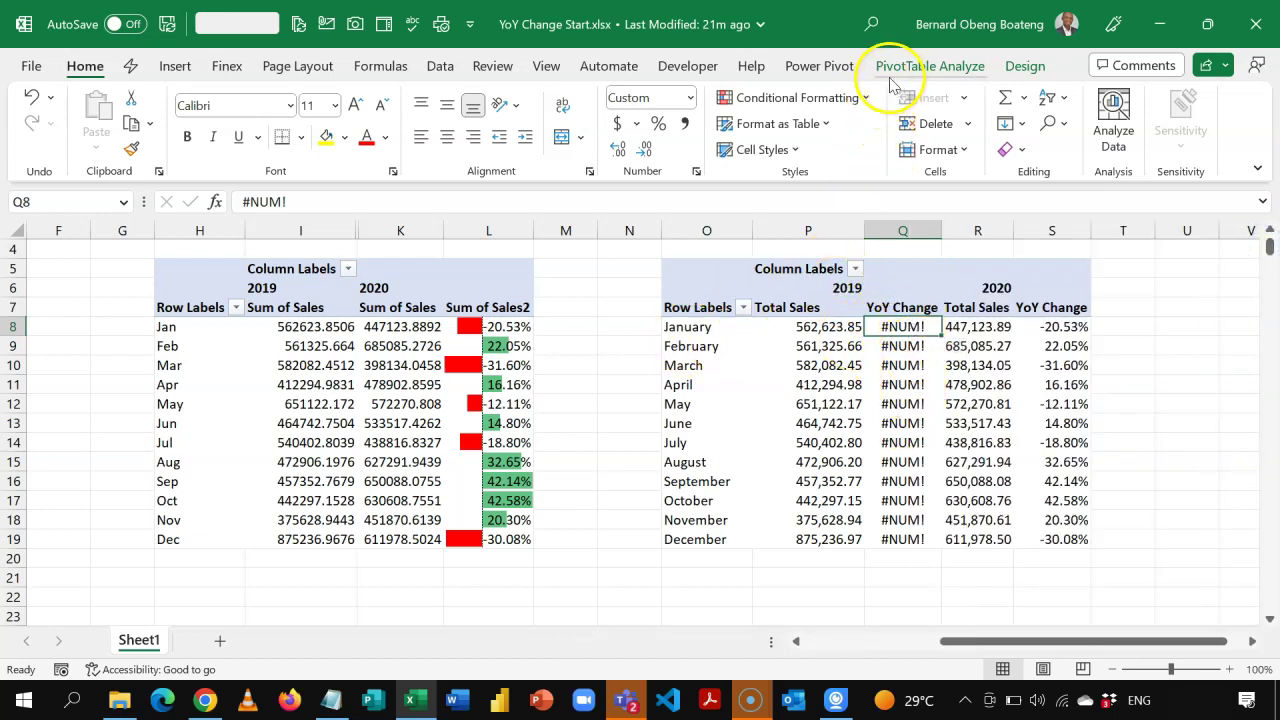
left_click(822, 68)
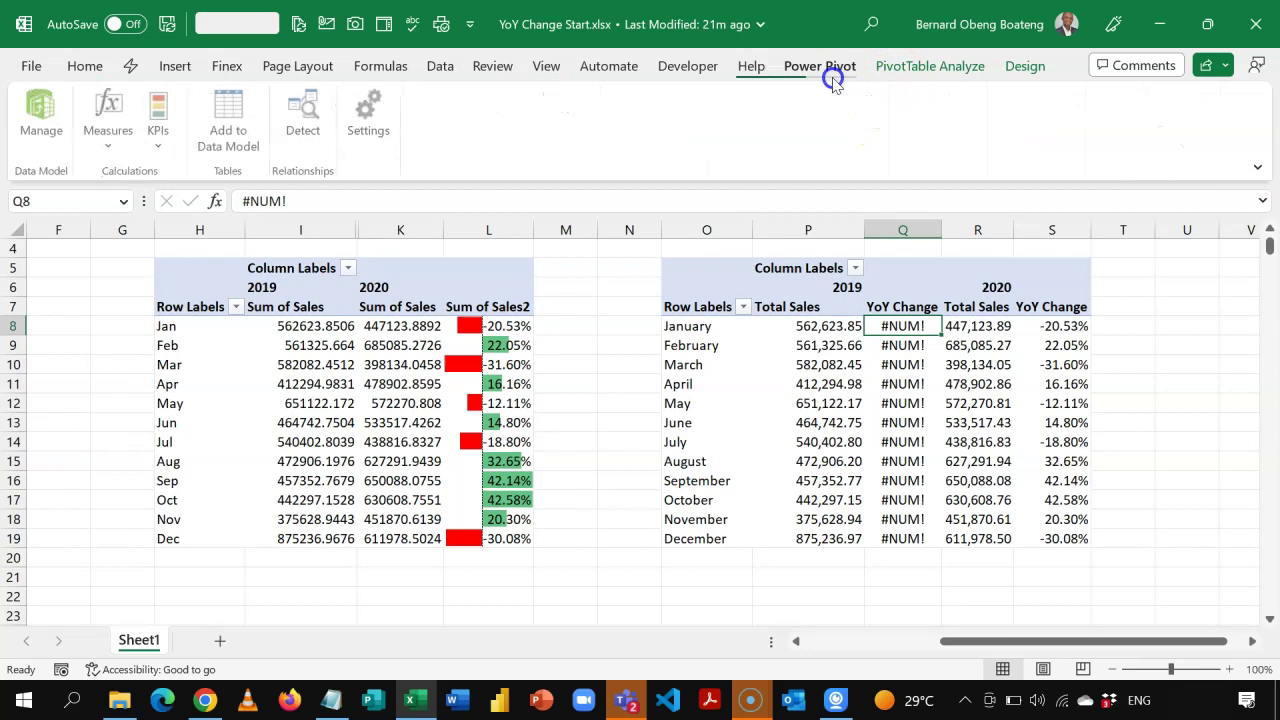
left_click(110, 135)
left_click(140, 207)
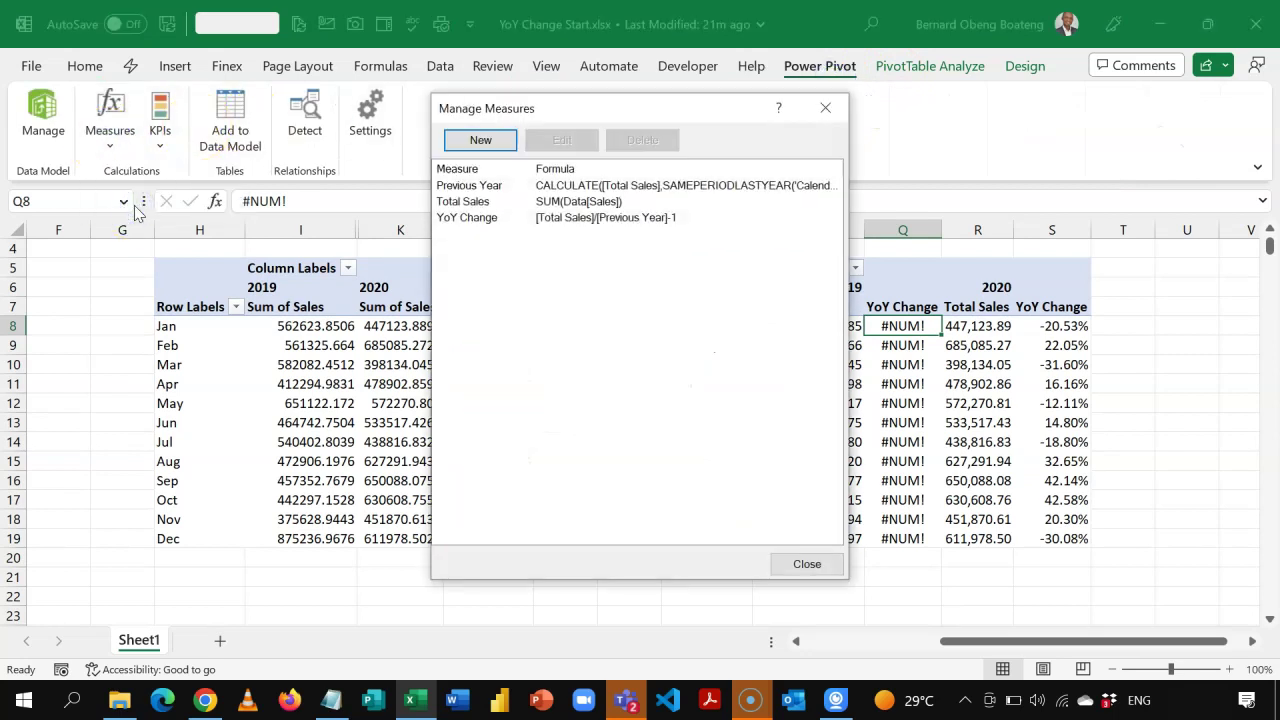
left_click(508, 217)
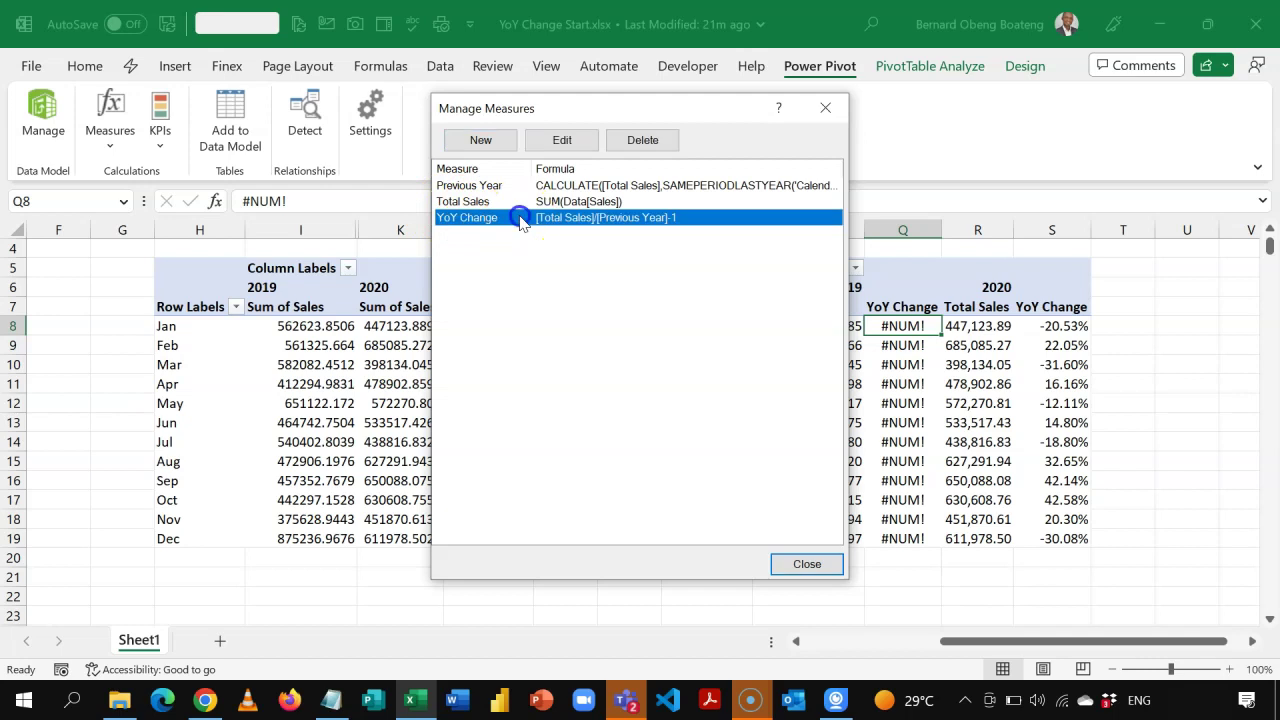
left_click(562, 140)
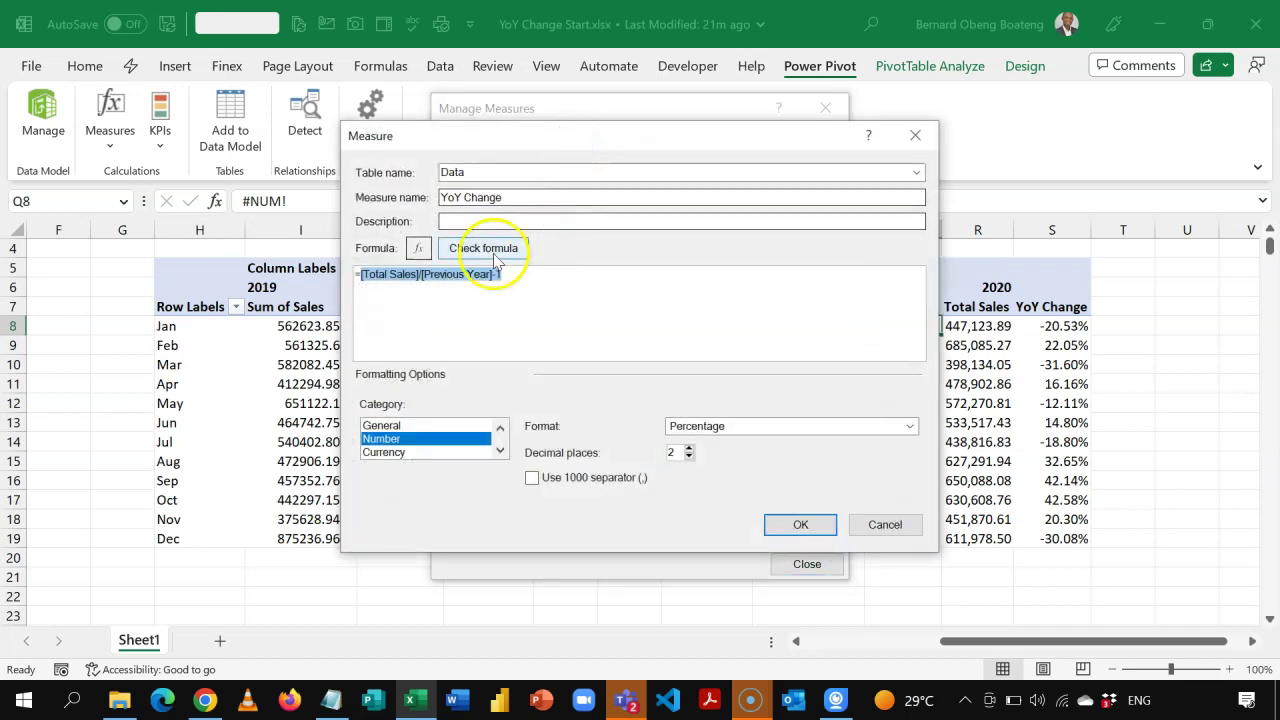
Step: Wrap the YoY Change formula in IFERROR with "" as the error value, check and save it, and close the measures list
left_click(360, 274)
scroll(417, 289, "up", 3, "ctrl")
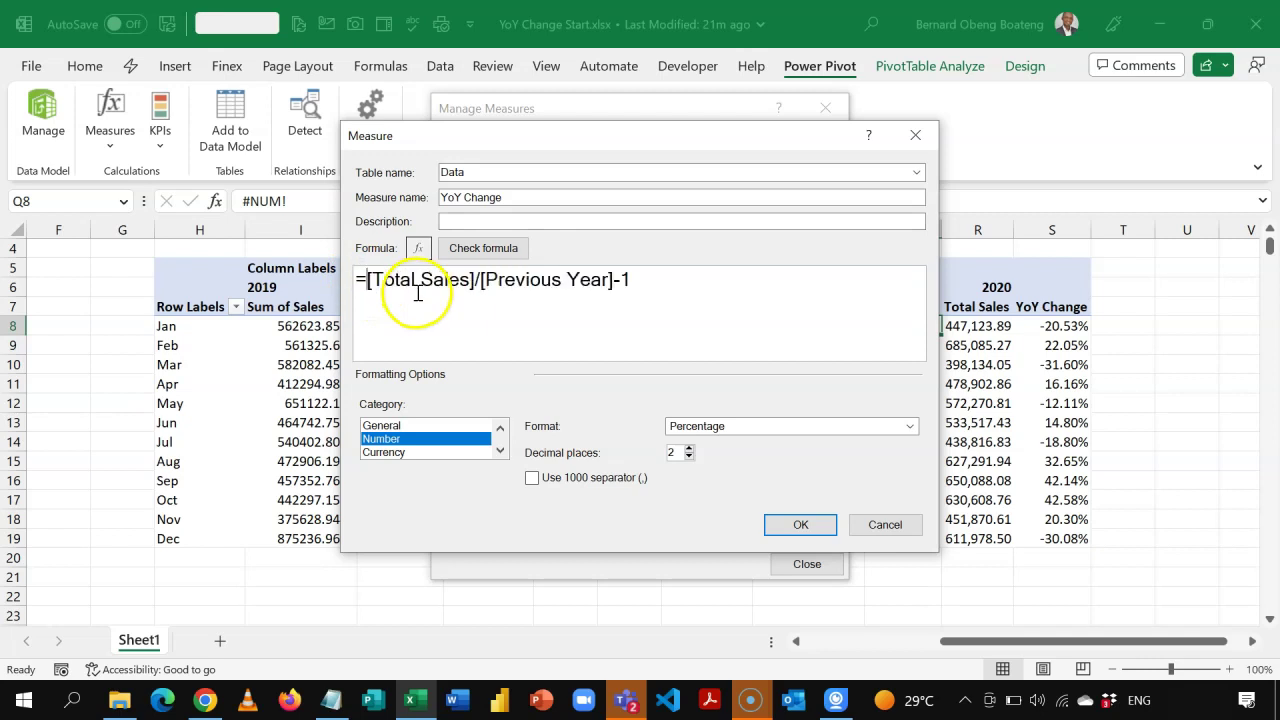
type("IF")
key("Down")
key("Down")
key("Tab")
left_click(748, 279)
type(",\"\"")
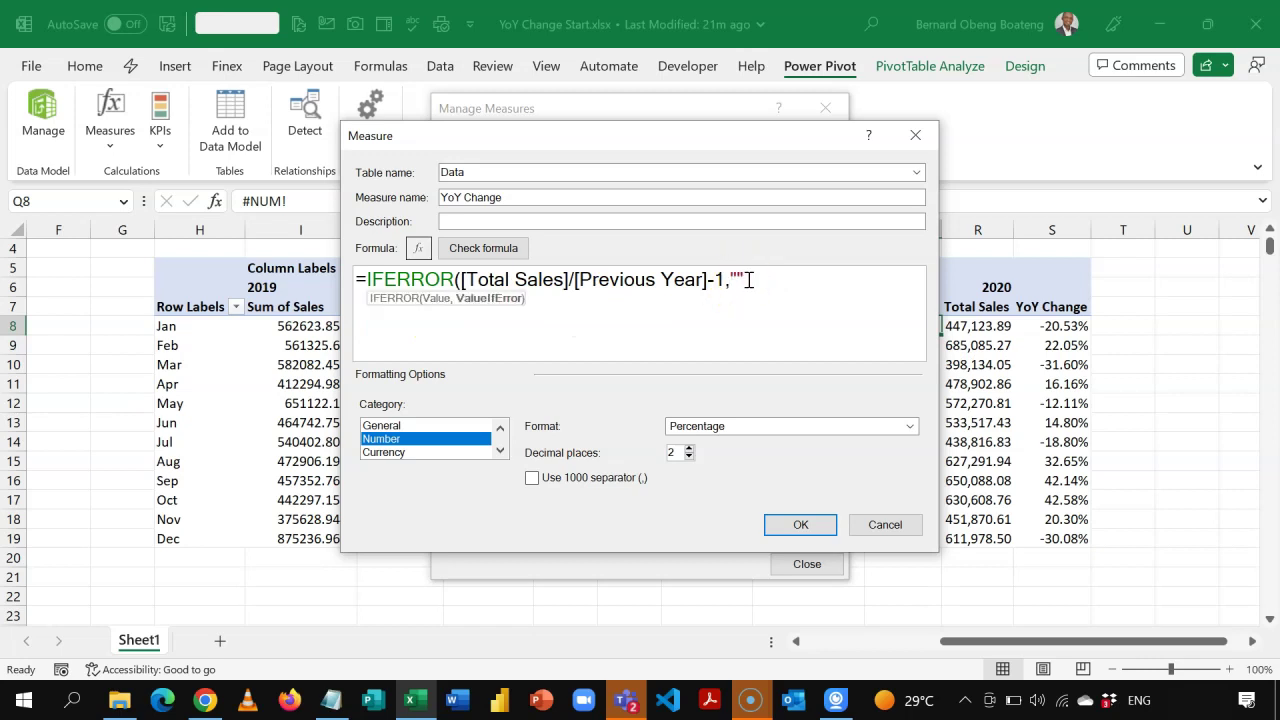
type(")")
left_click(488, 251)
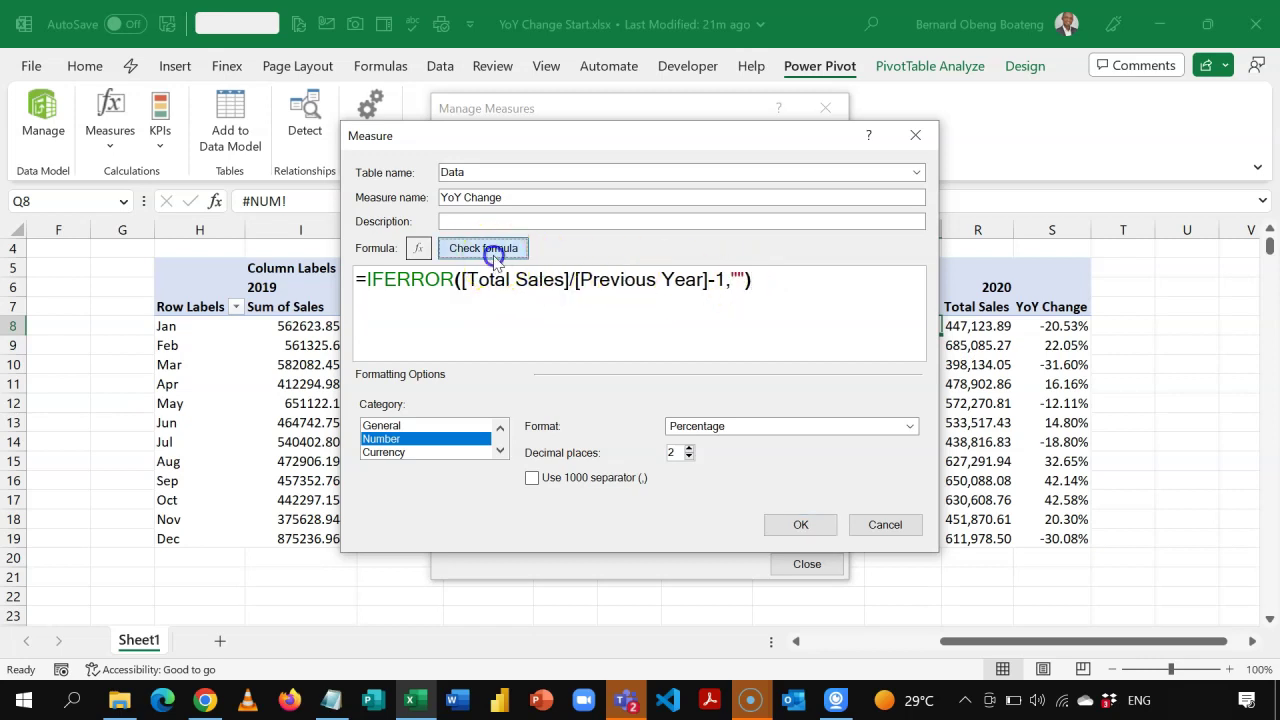
left_click(800, 615)
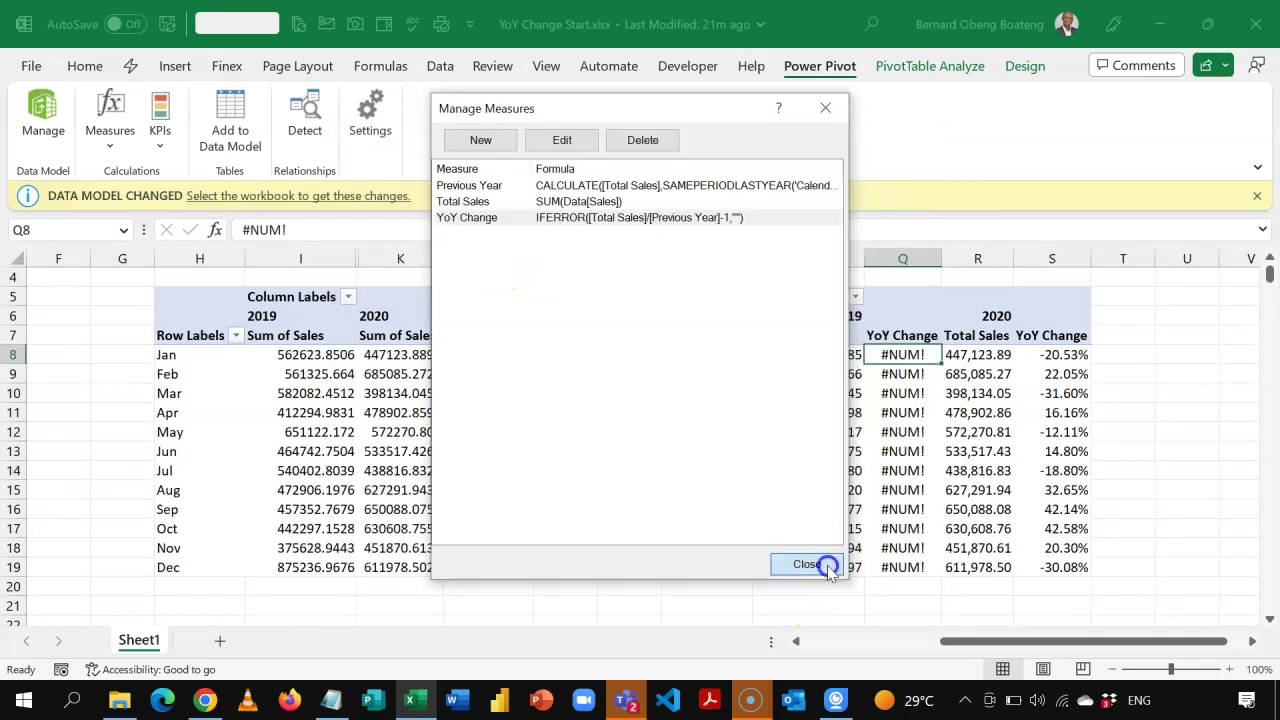
left_click(824, 564)
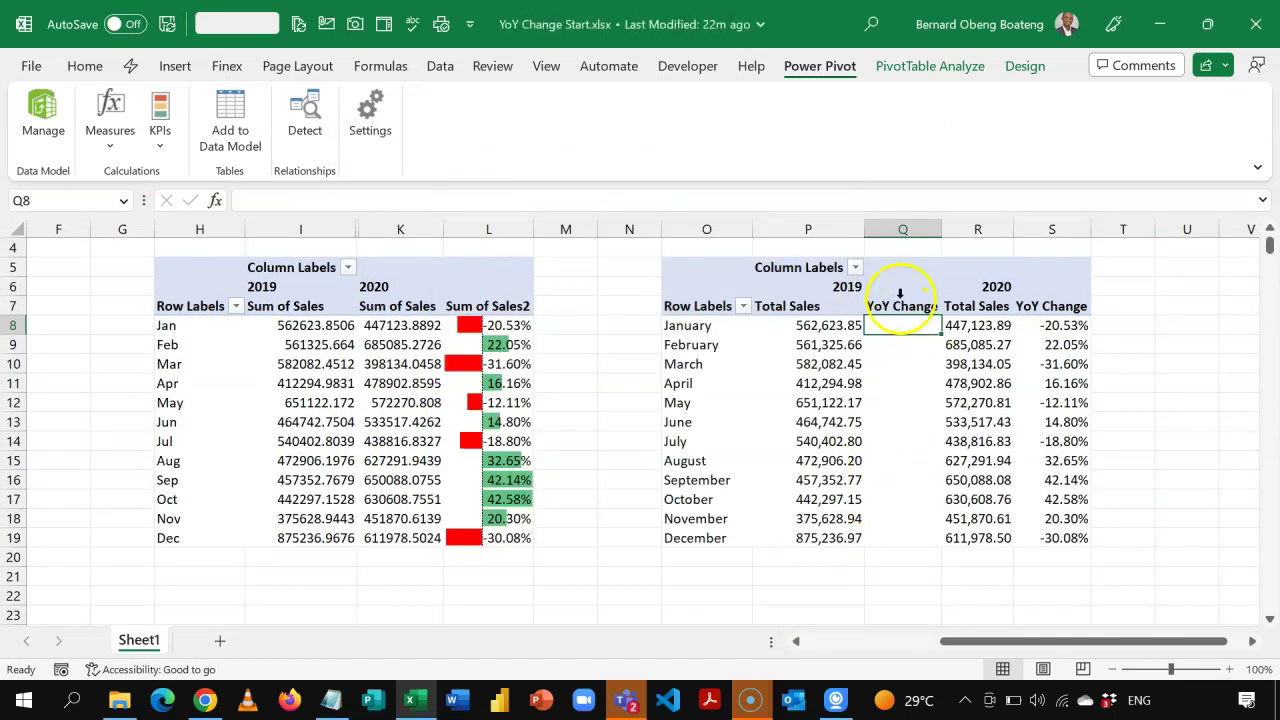
Step: Hide column Q, which holds the 2019 YoY Change values
left_click(898, 229)
right_click(898, 229)
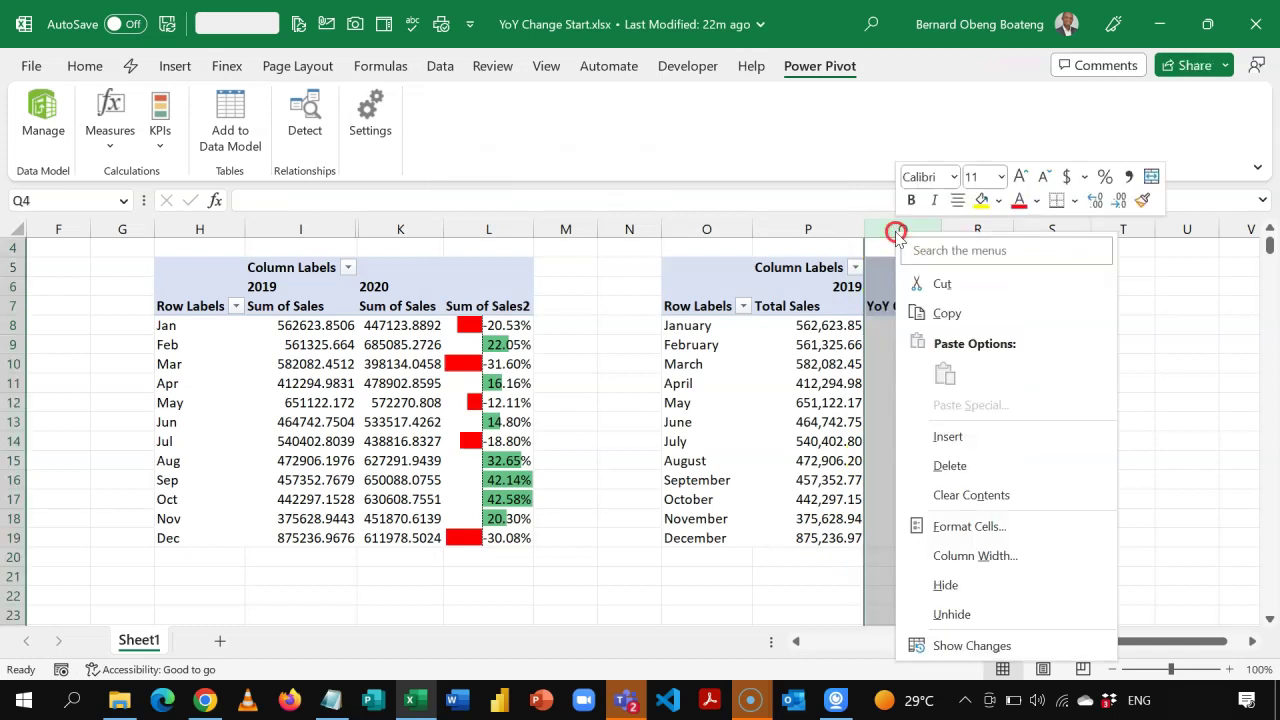
left_click(946, 585)
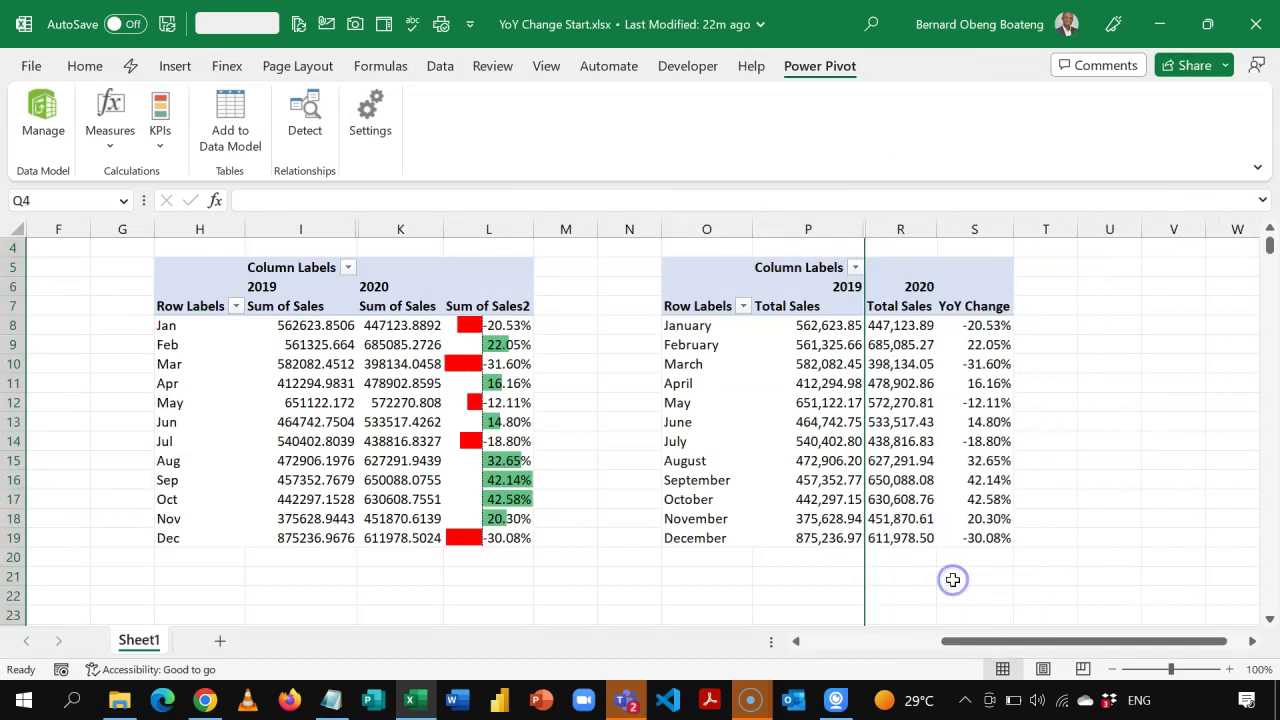
left_click(893, 442)
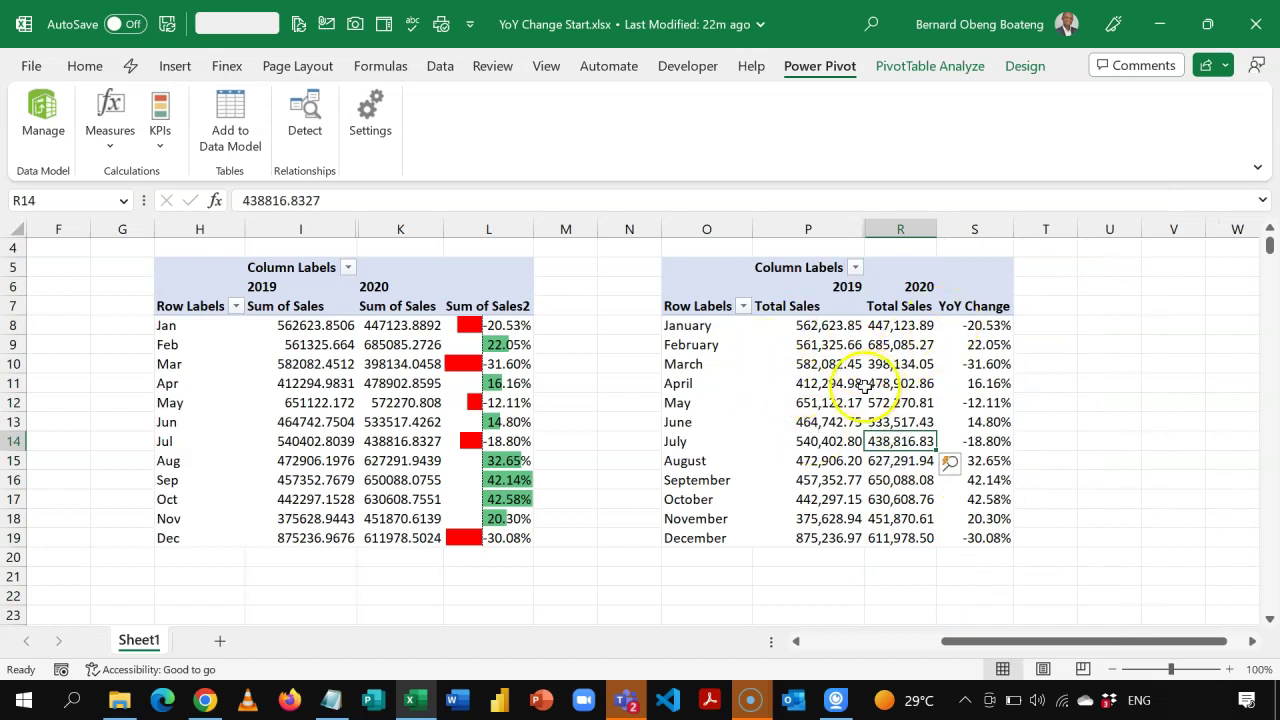
Step: Copy L8:L19 and paste only its formatting onto the YoY Change values in S8:S19
left_click_drag(977, 325, 968, 536)
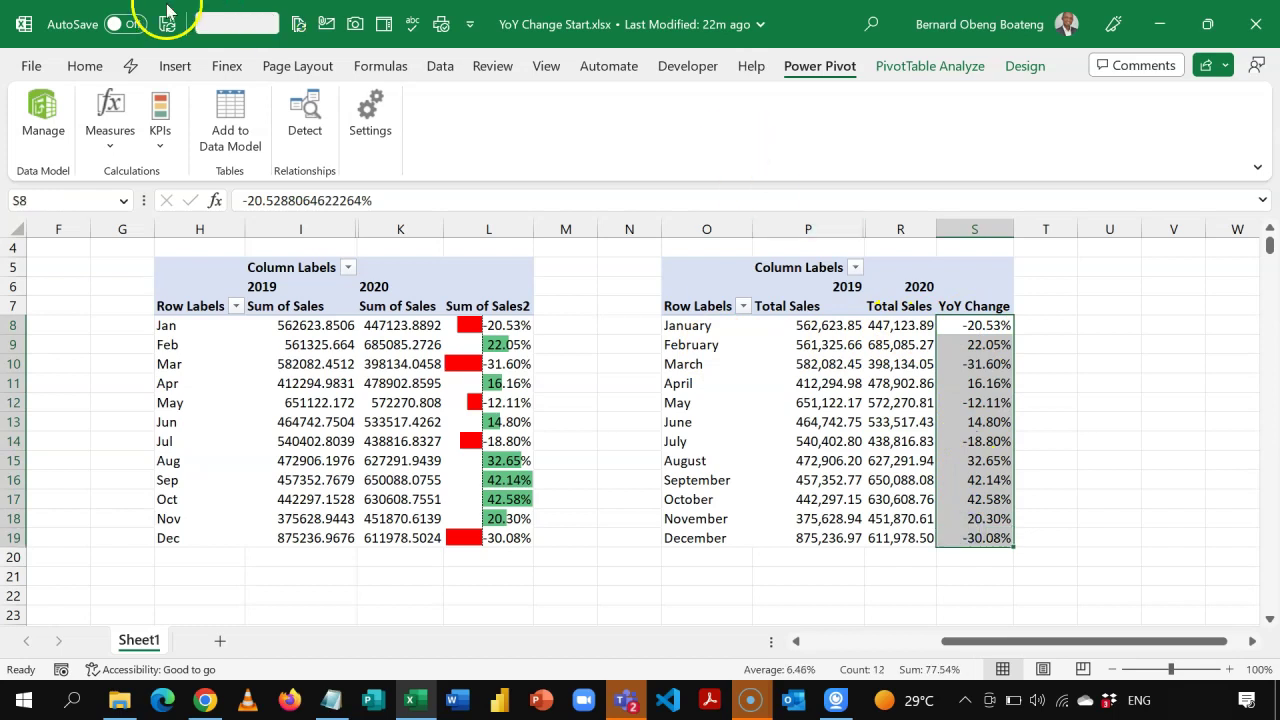
left_click_drag(493, 318, 494, 538)
key("ctrl+c")
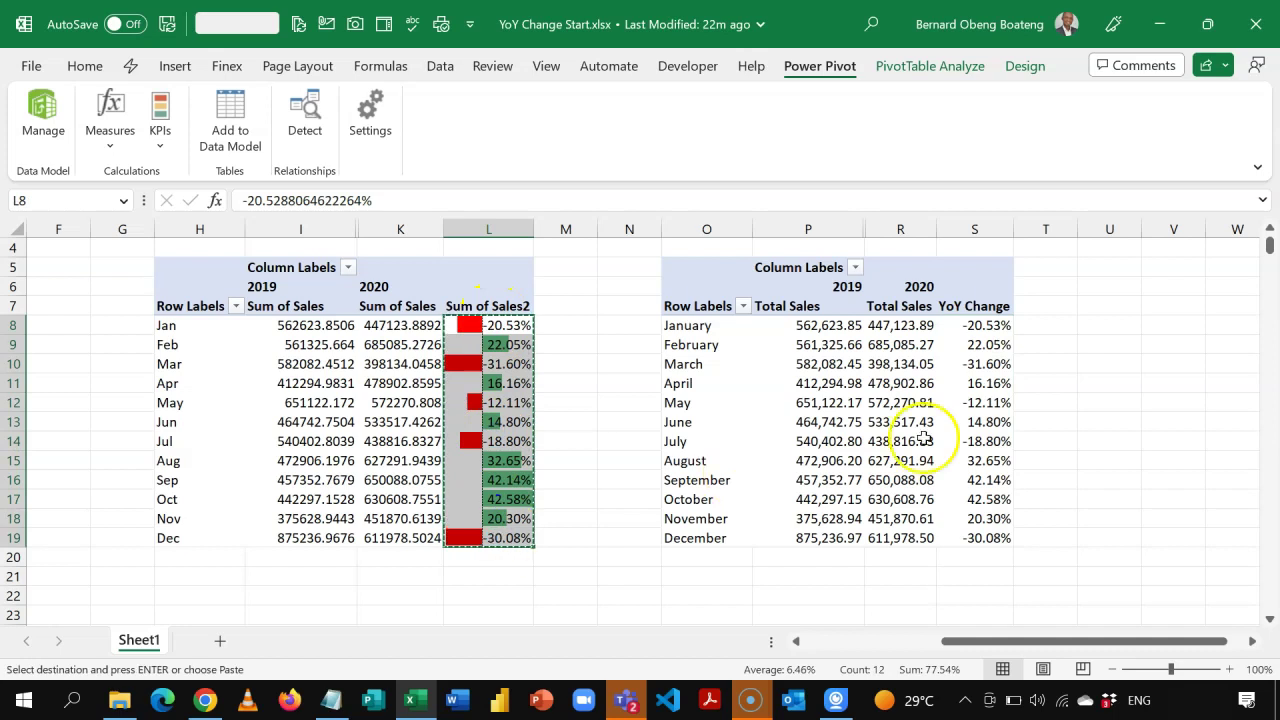
left_click_drag(990, 330, 986, 537)
key("ctrl+alt+v")
key("t")
key("Return")
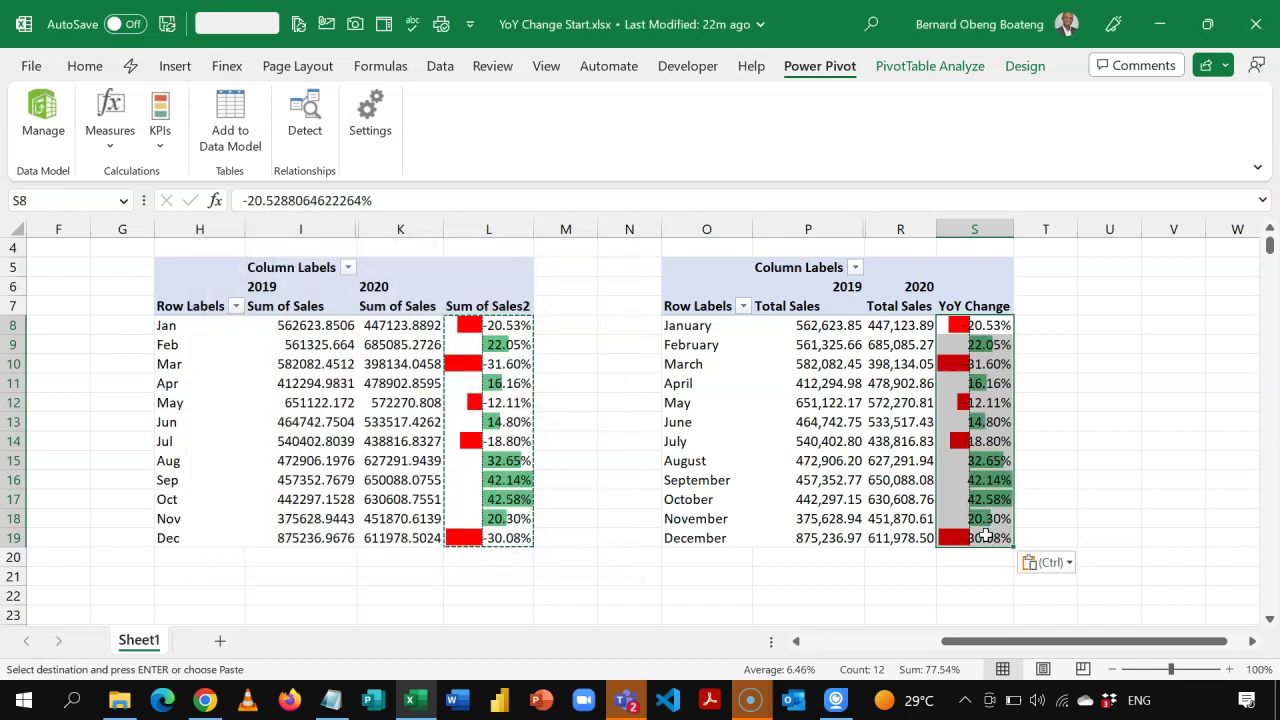
key("Escape")
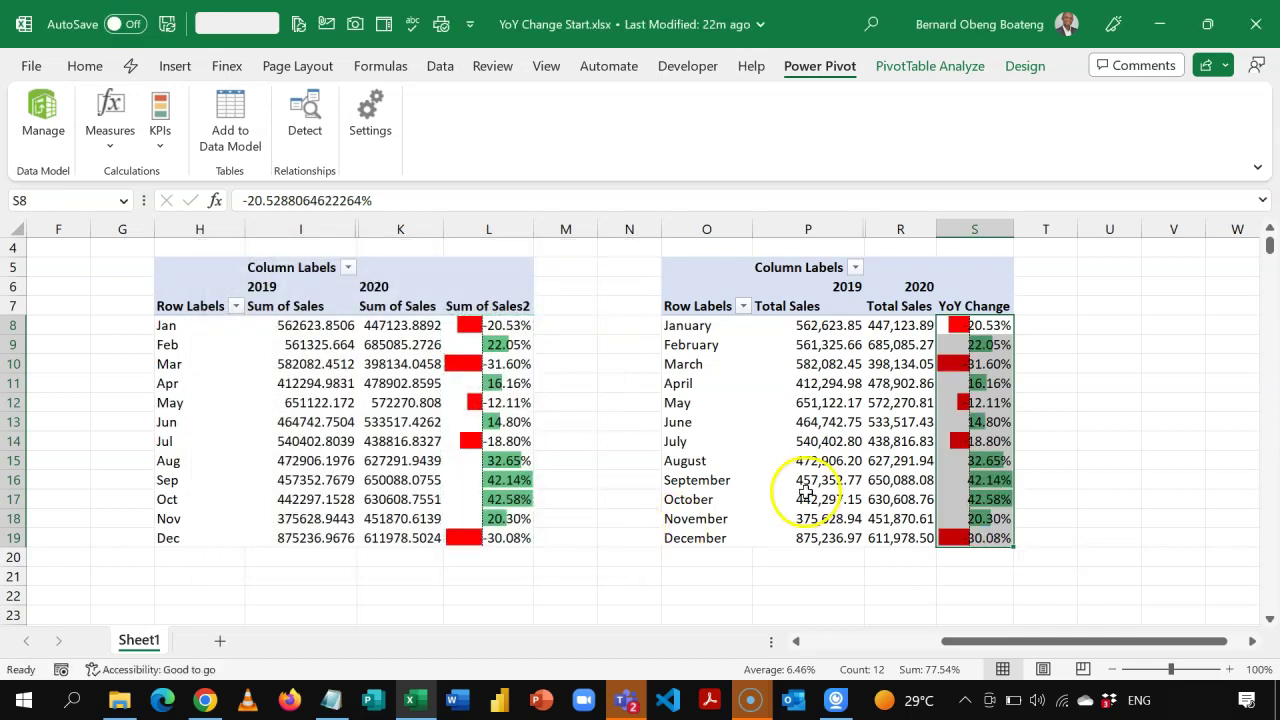
Step: Enter January in V8 and fill the month names down to December in V19
left_click(702, 453)
key("Up")
key("Up")
key("Up")
key("Up")
key("Up")
key("Up")
key("Up")
key("Up")
key("Up")
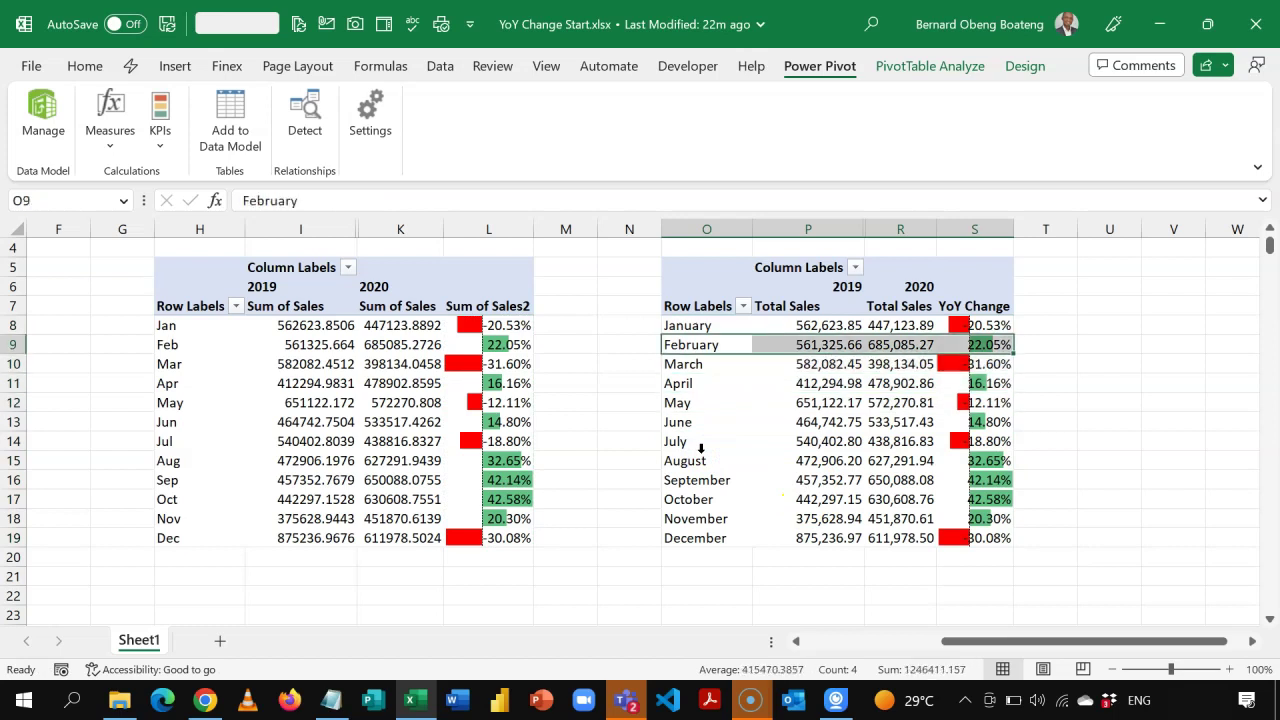
key("Right")
key("Right")
key("Right")
key("Right")
key("Right")
key("Right")
key("Right")
key("Right")
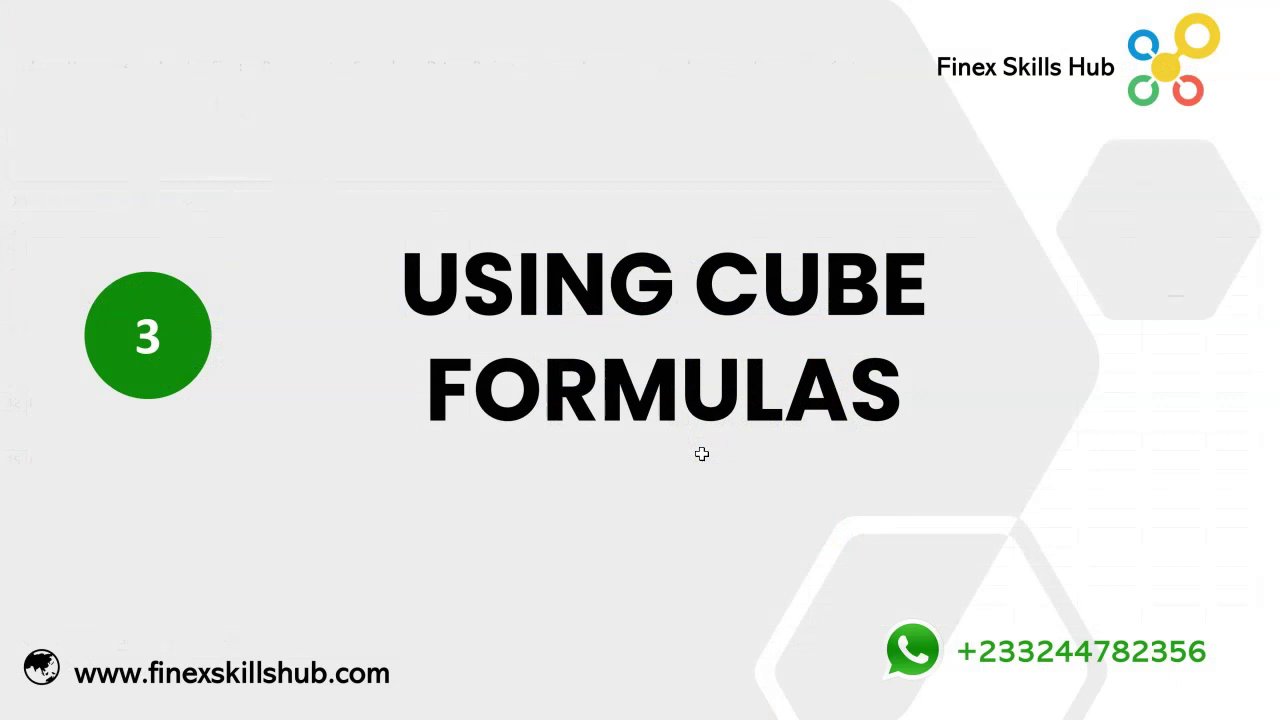
type("nuary")
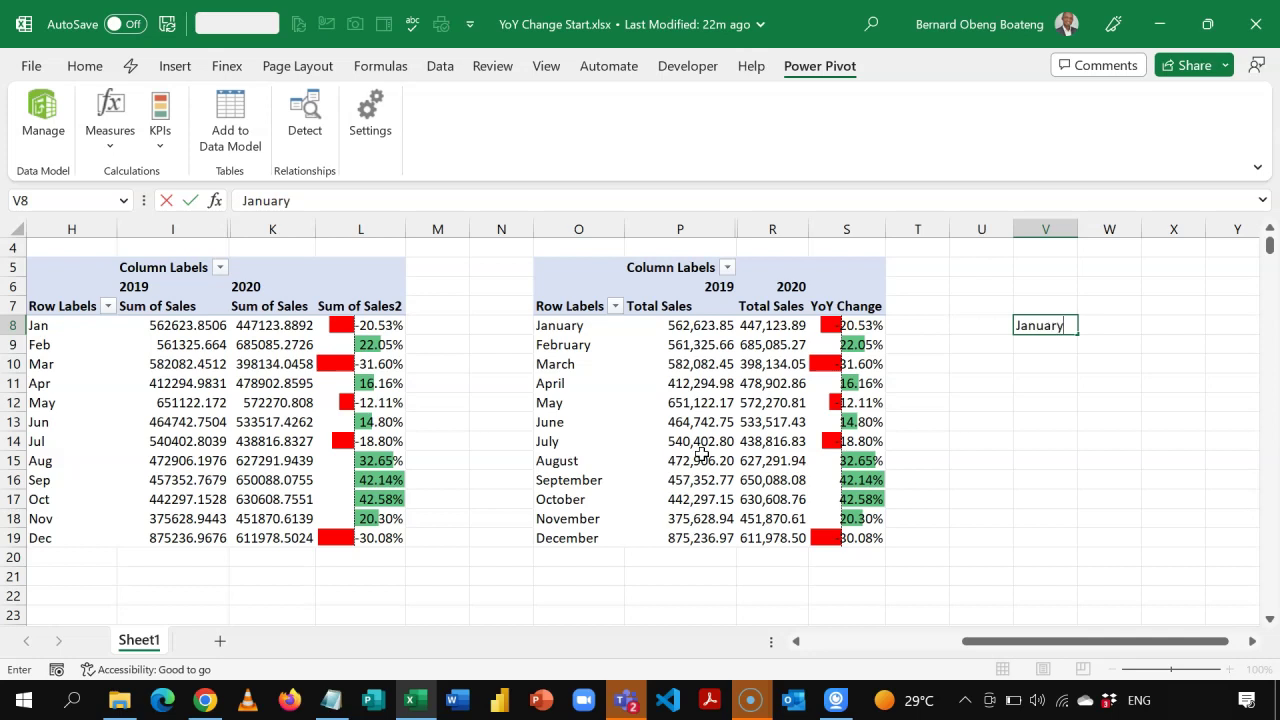
key("Return")
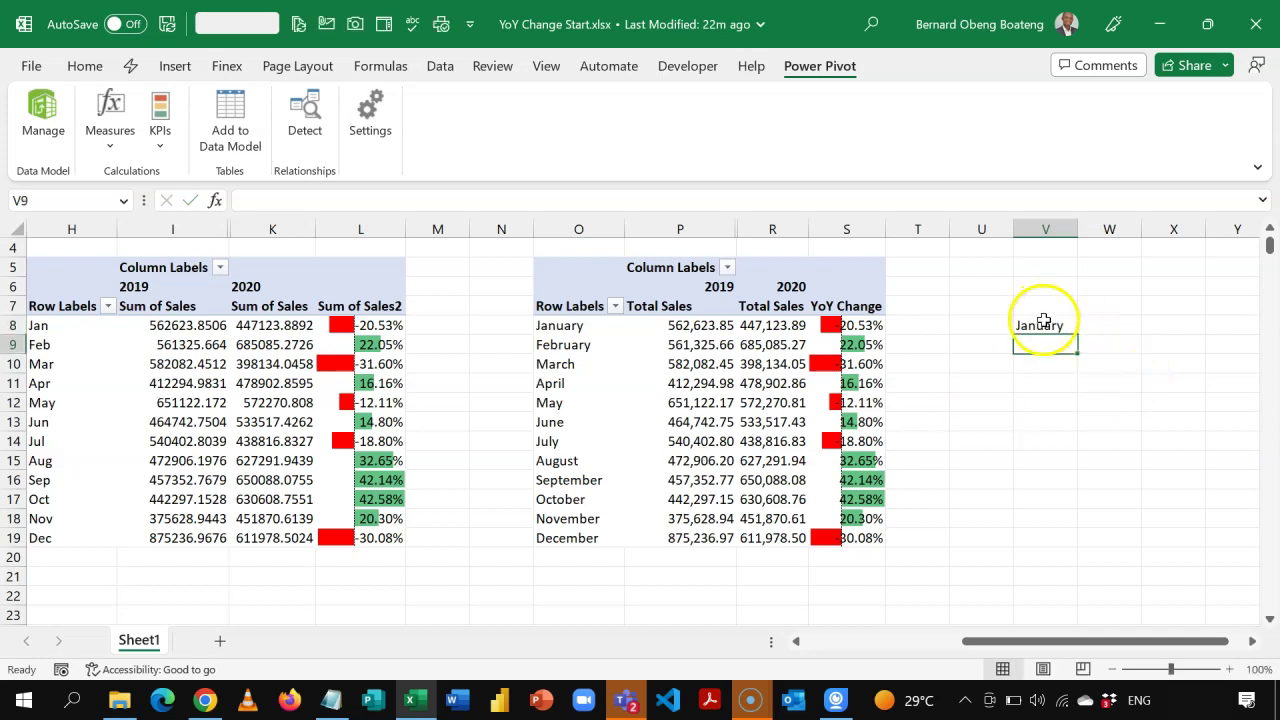
left_click(1043, 325)
left_click_drag(1080, 337, 1076, 557)
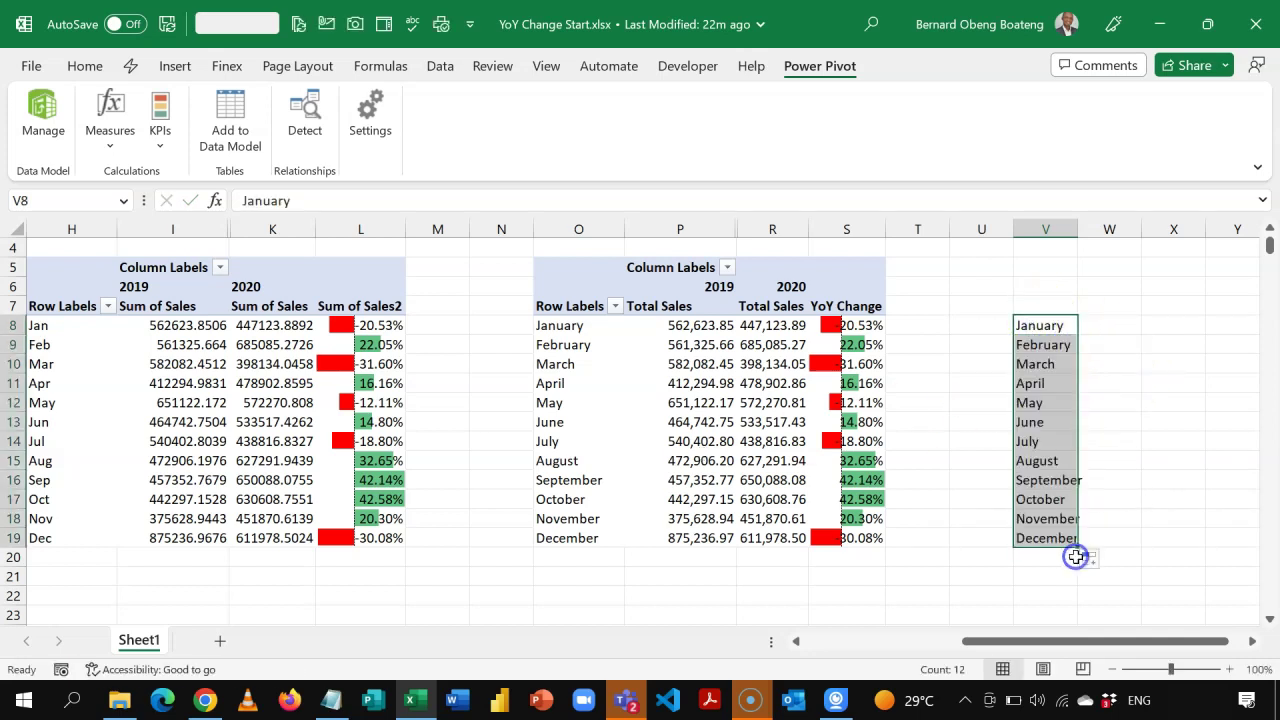
Step: Enter the headers 2019, 2020 and %Change in W7:Y7
left_click(1094, 308)
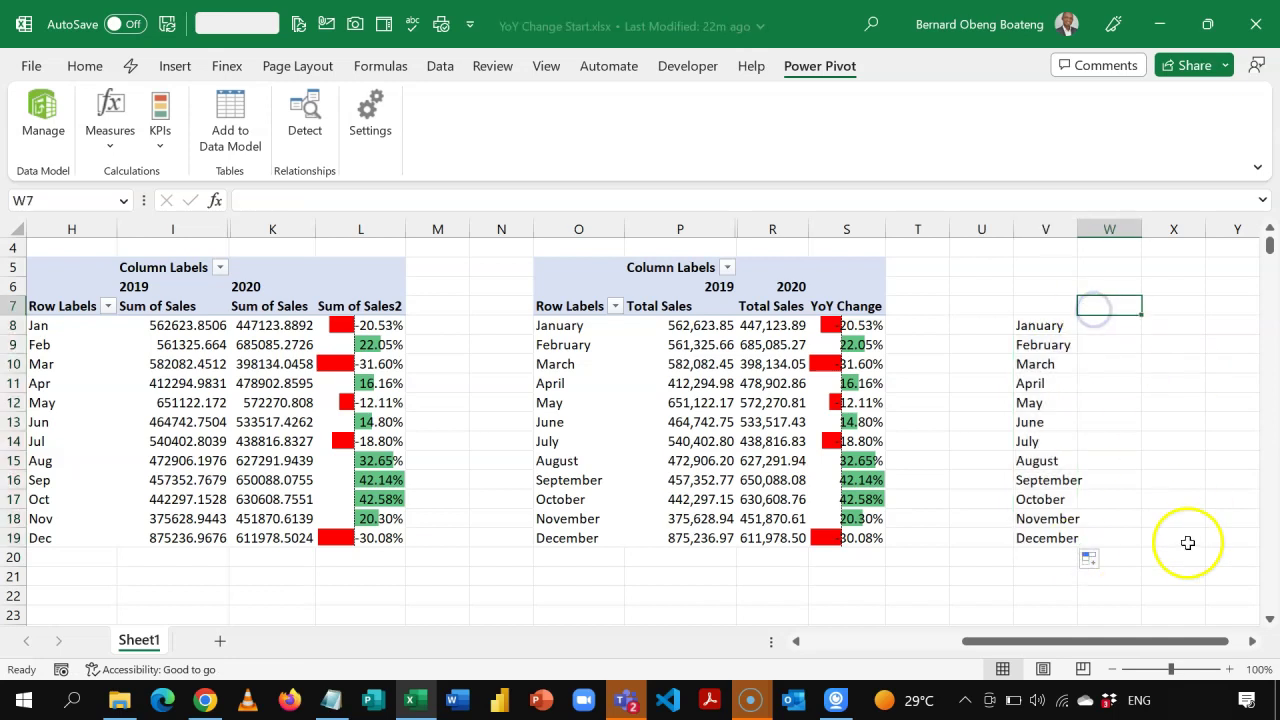
left_click(1252, 641)
type("2019")
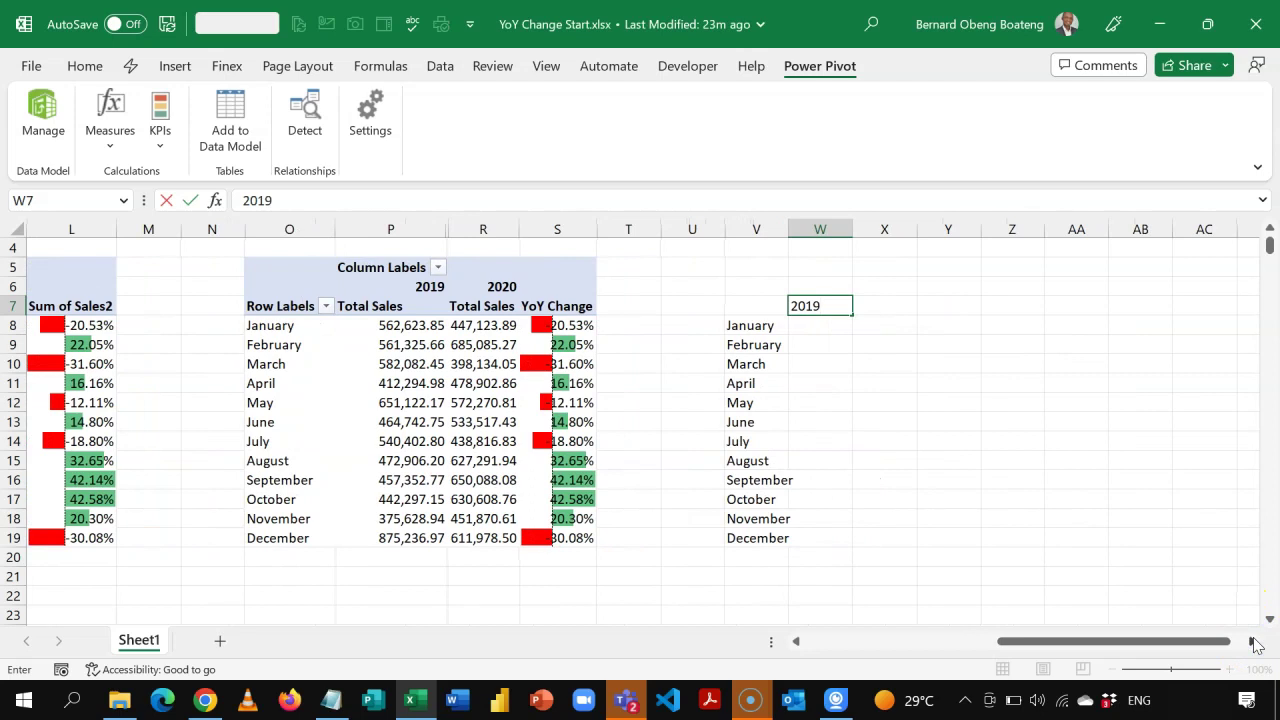
key("Tab")
type("202")
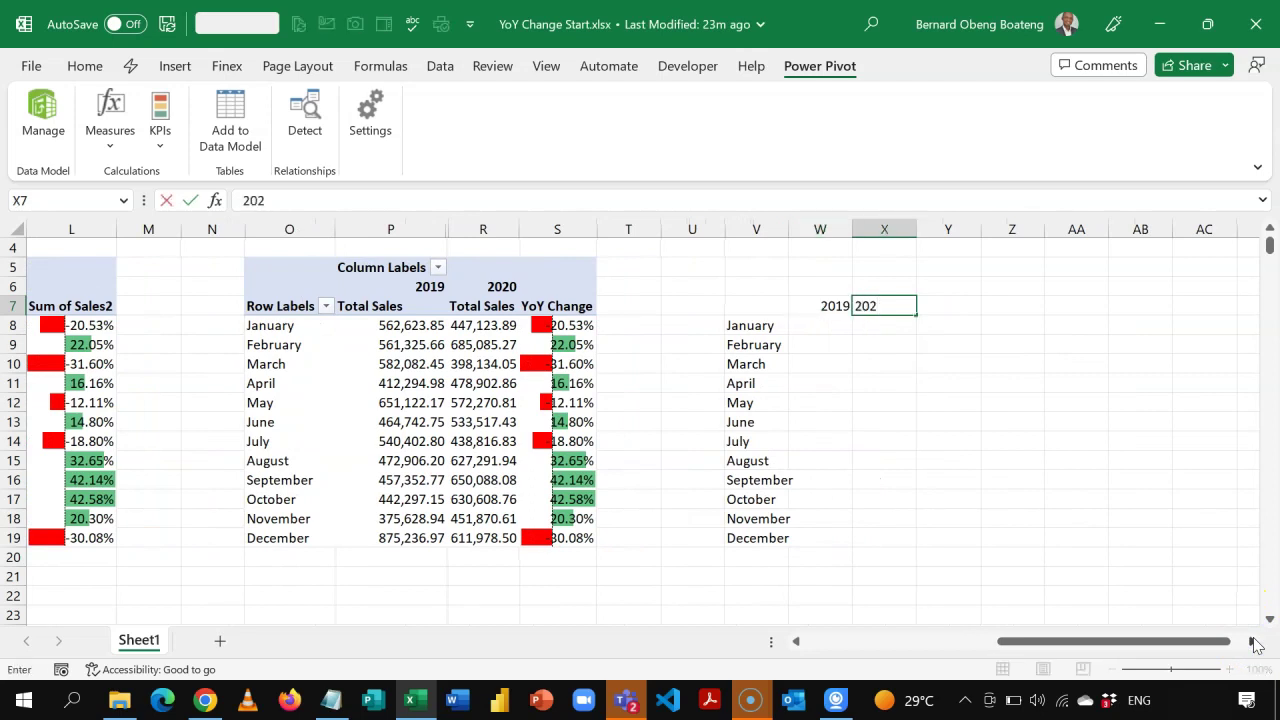
key("Tab")
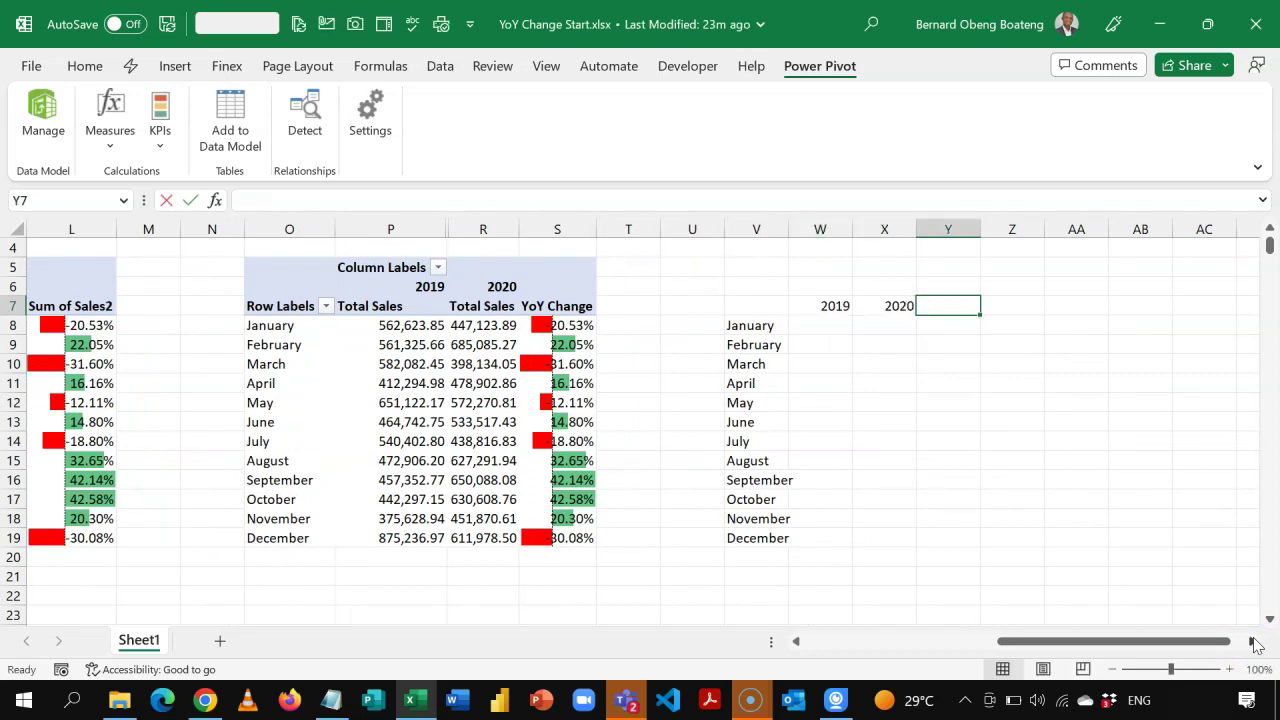
type("%Change")
key("Return")
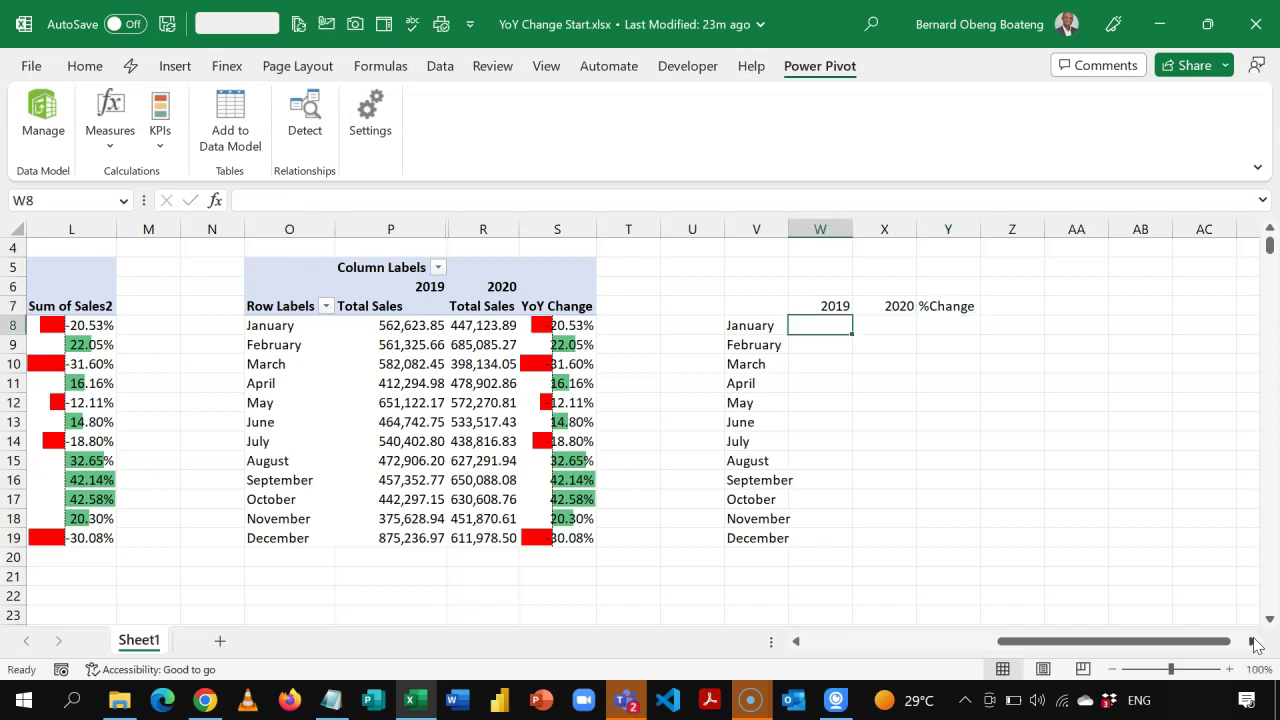
Step: Start a CUBEVALUE formula in W8 with "ThisWorkbookDataModel" as its connection
scroll(400, 389, "right", 3)
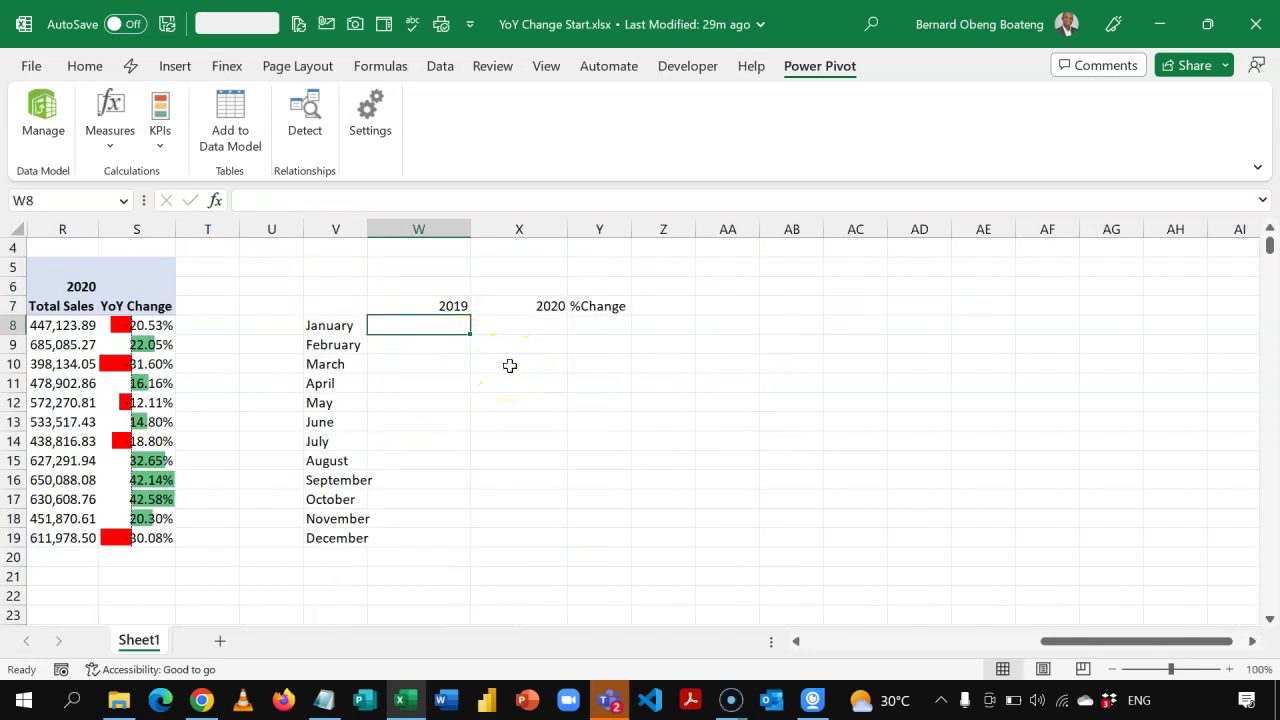
type("=")
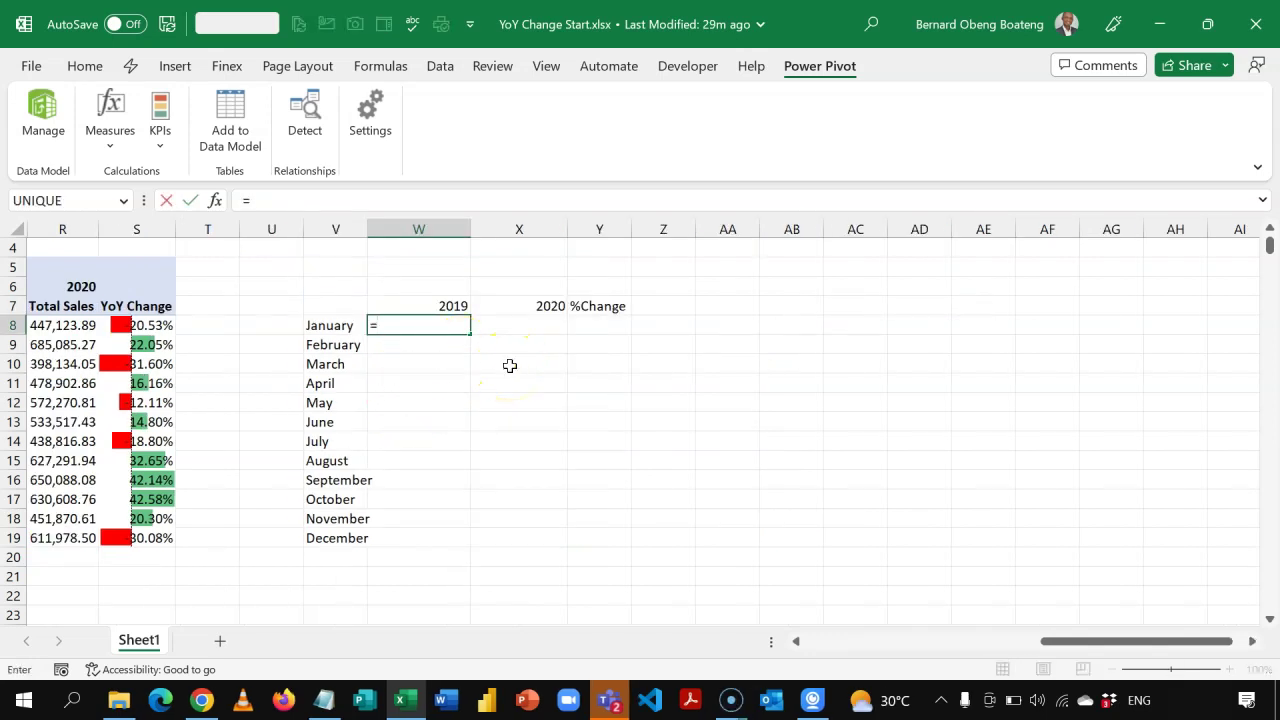
type("cub")
key("Down")
key("Down")
key("Down")
key("Down")
key("Down")
key("Down")
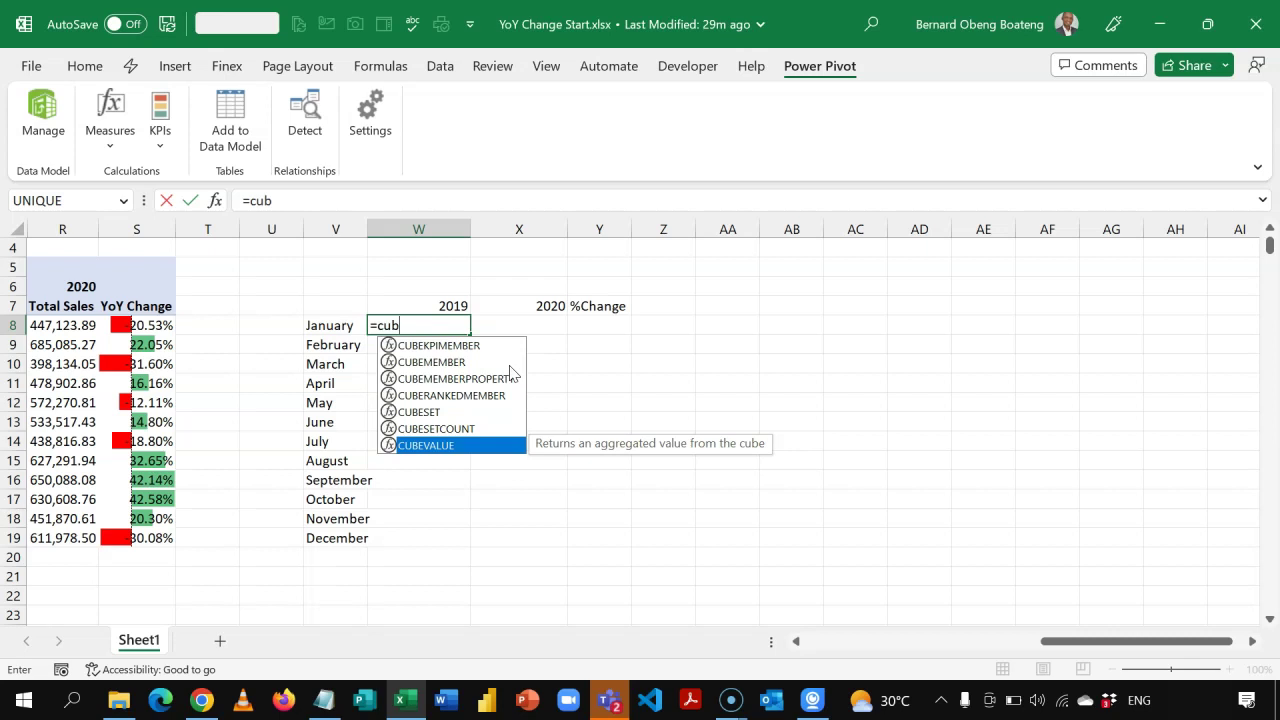
key("Tab")
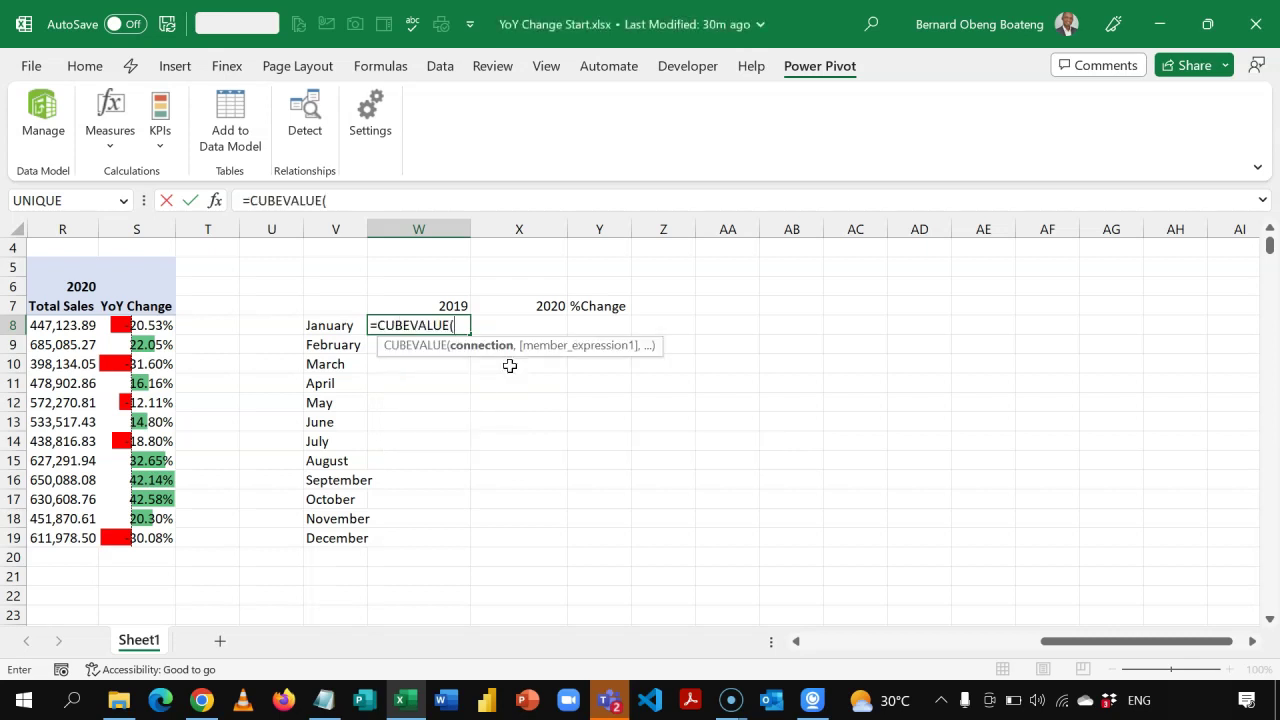
type("\"")
key("Tab")
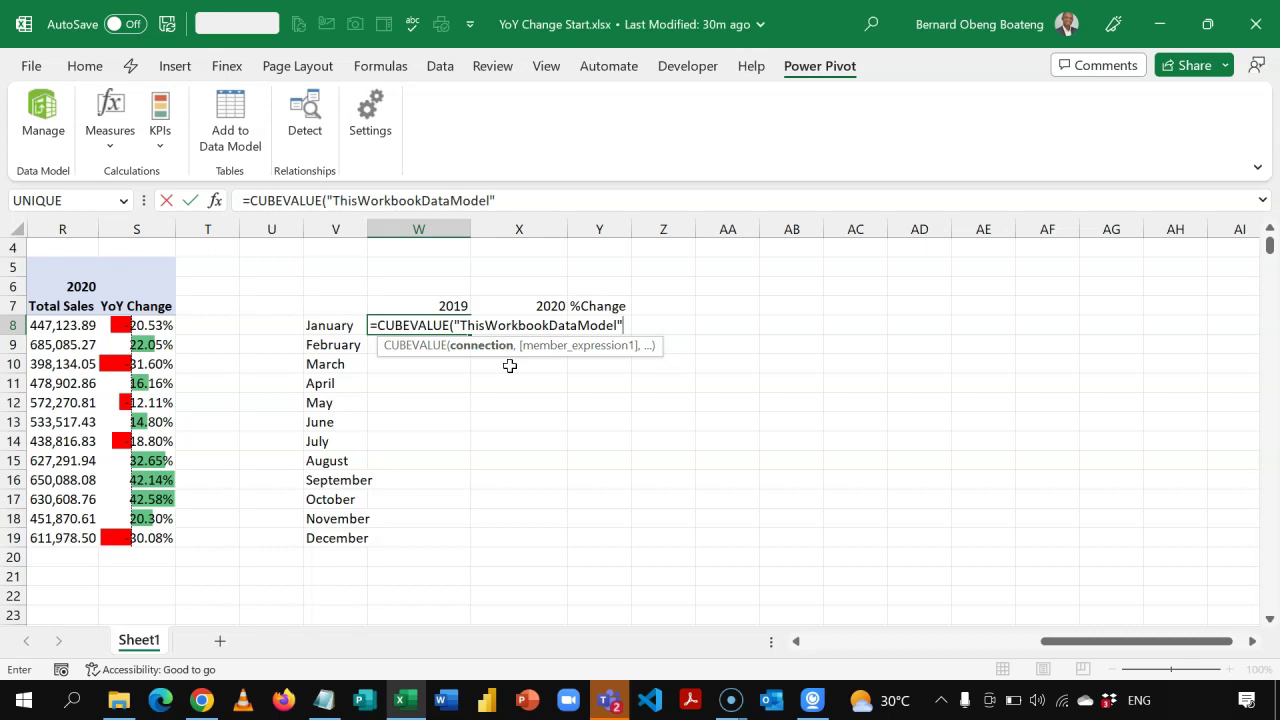
Step: Add "[Measures].[Total Sales]" as the first member expression of the CUBEVALUE formula
type(",")
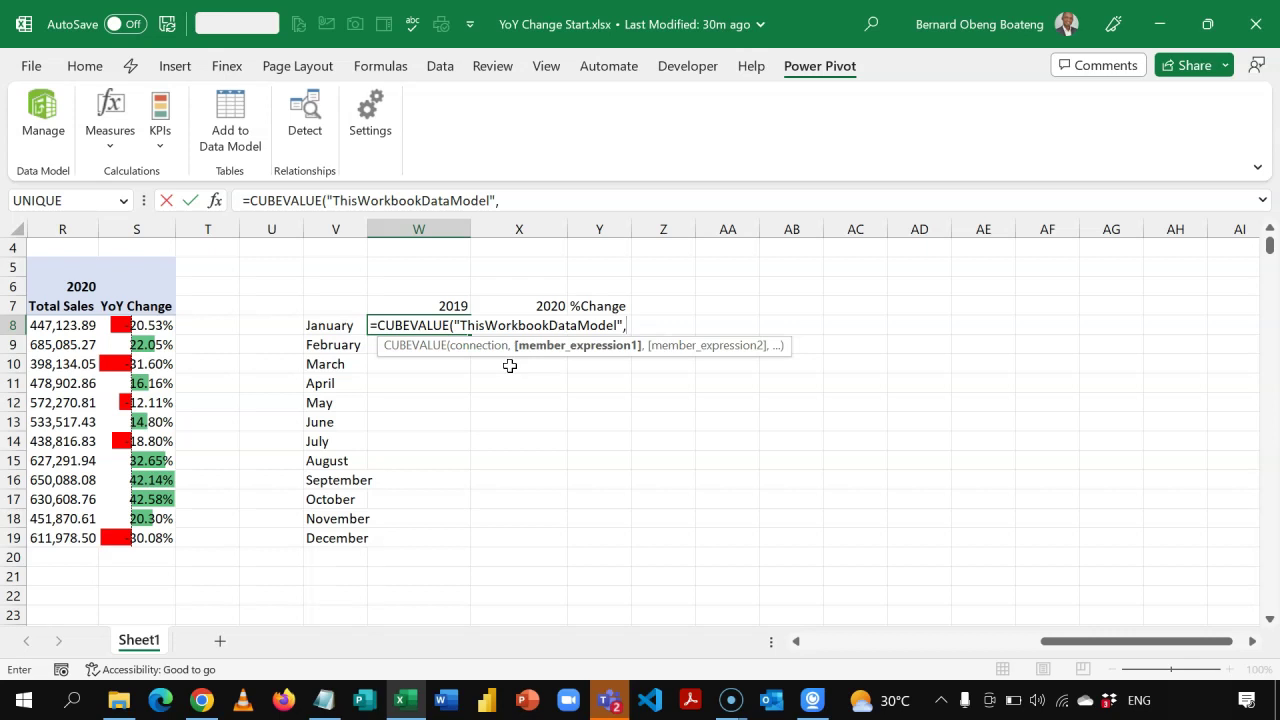
type("\"")
key("Down")
key("Down")
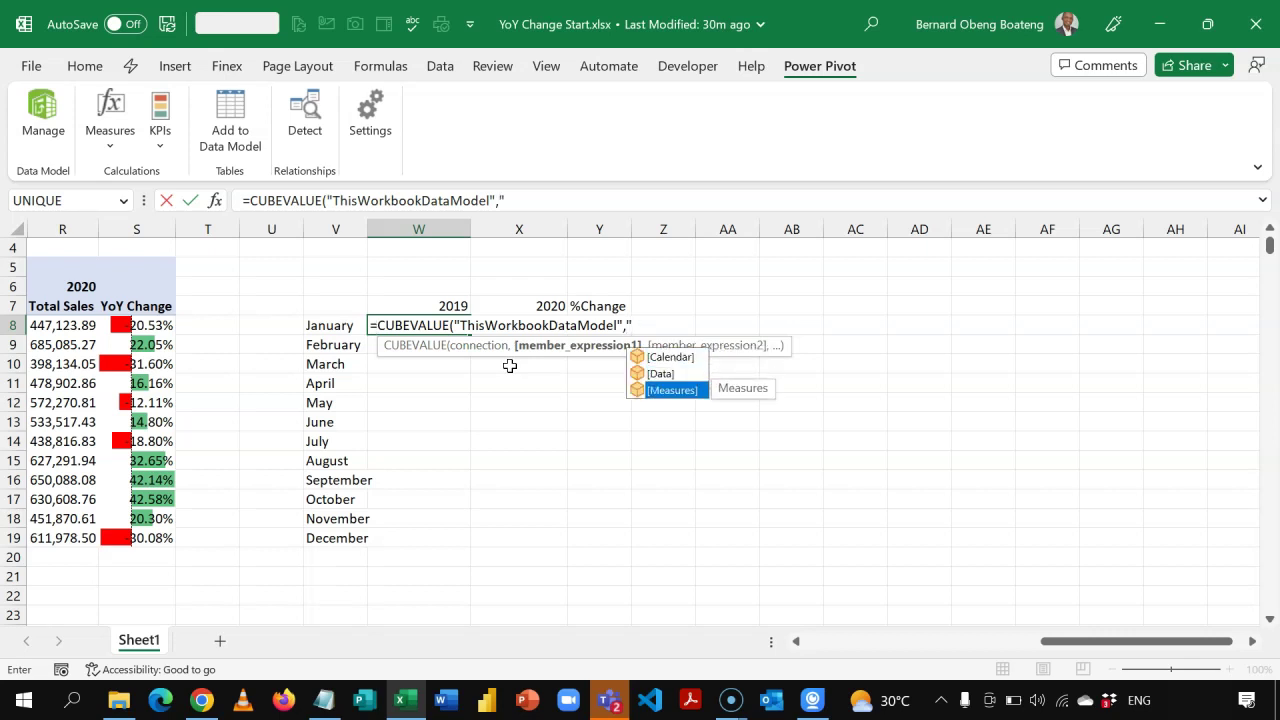
key("Tab")
type(".")
key("Down")
key("Down")
key("Tab")
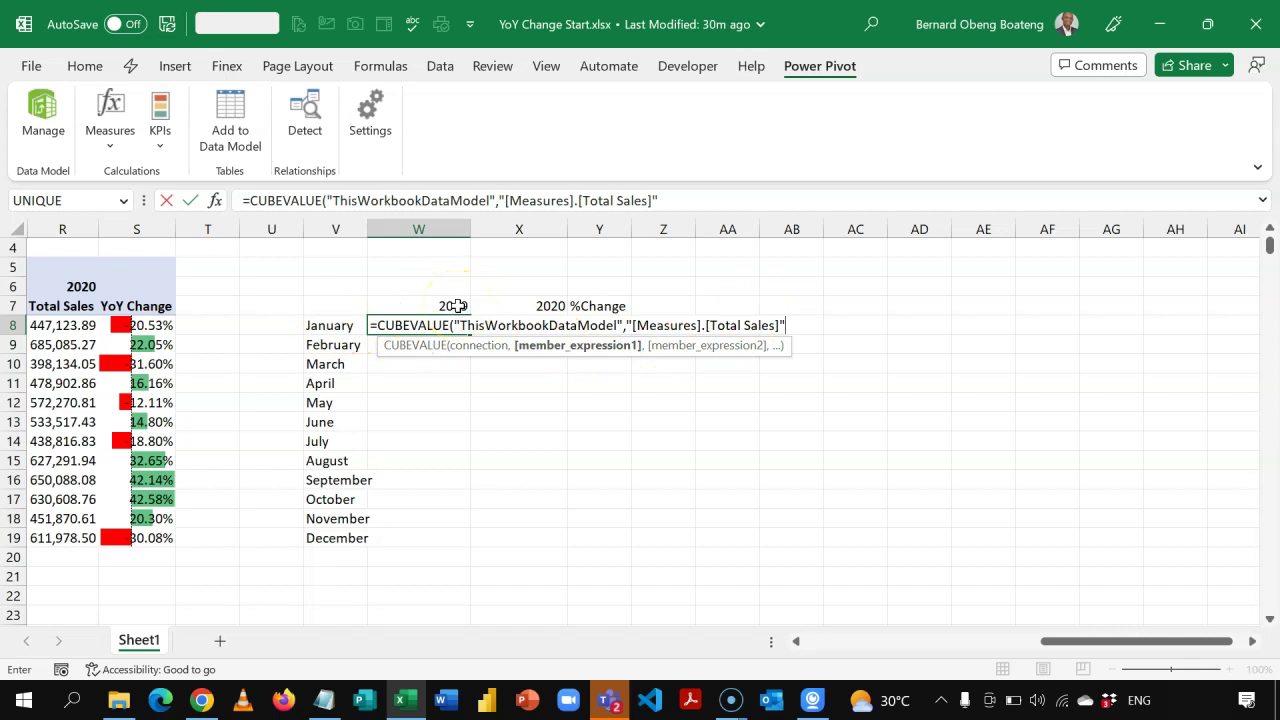
Step: Begin the second member expression of the W8 CUBEVALUE formula with the [Calendar].[Month] field
type(",")
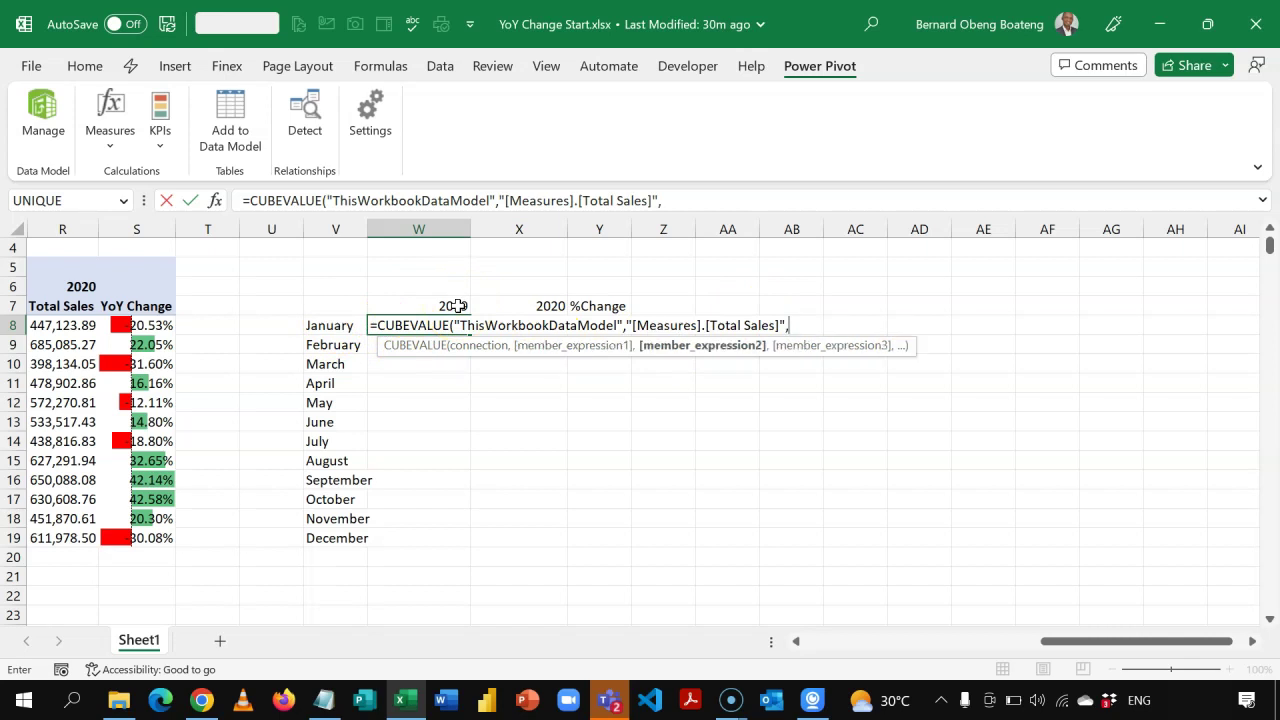
type("\"")
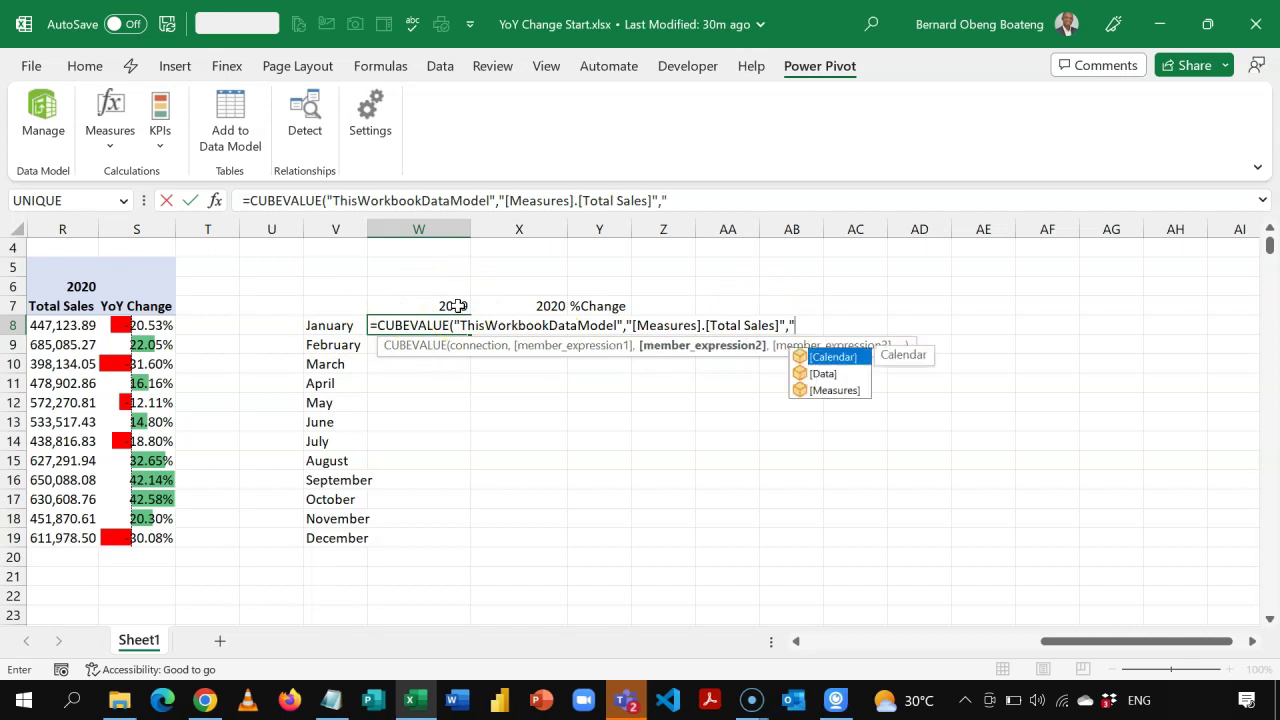
double_click(831, 358)
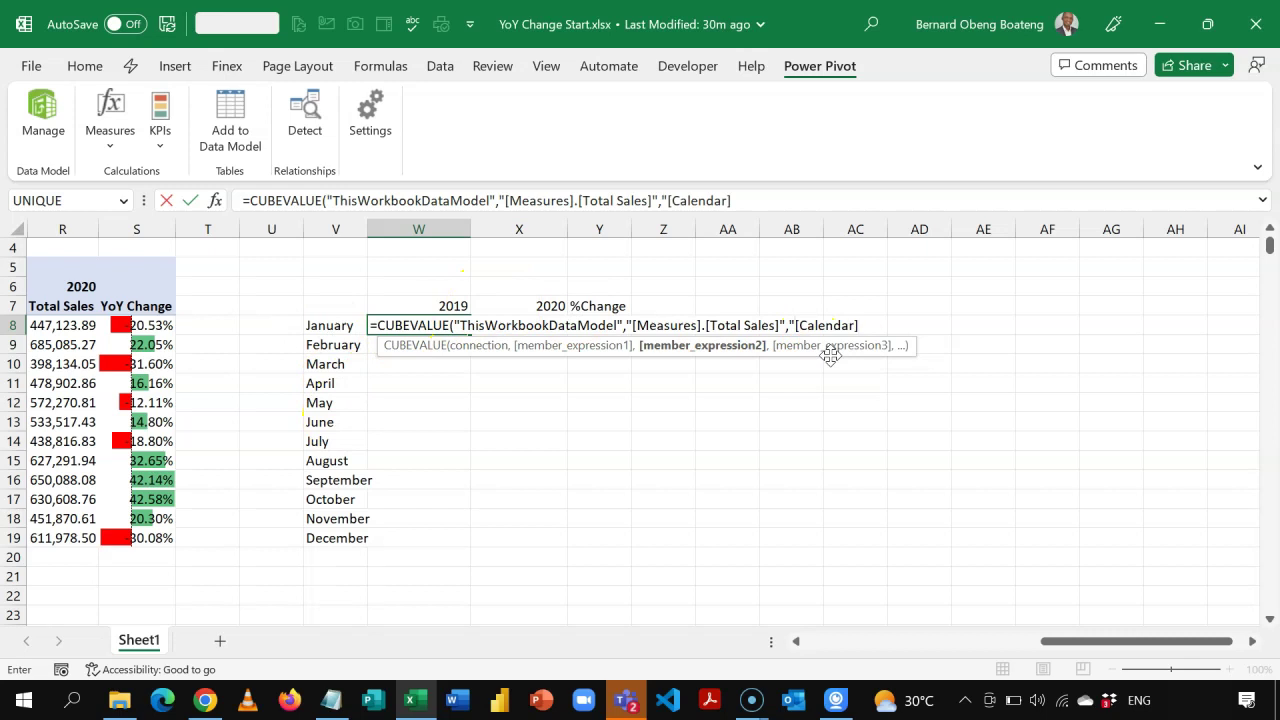
type(".")
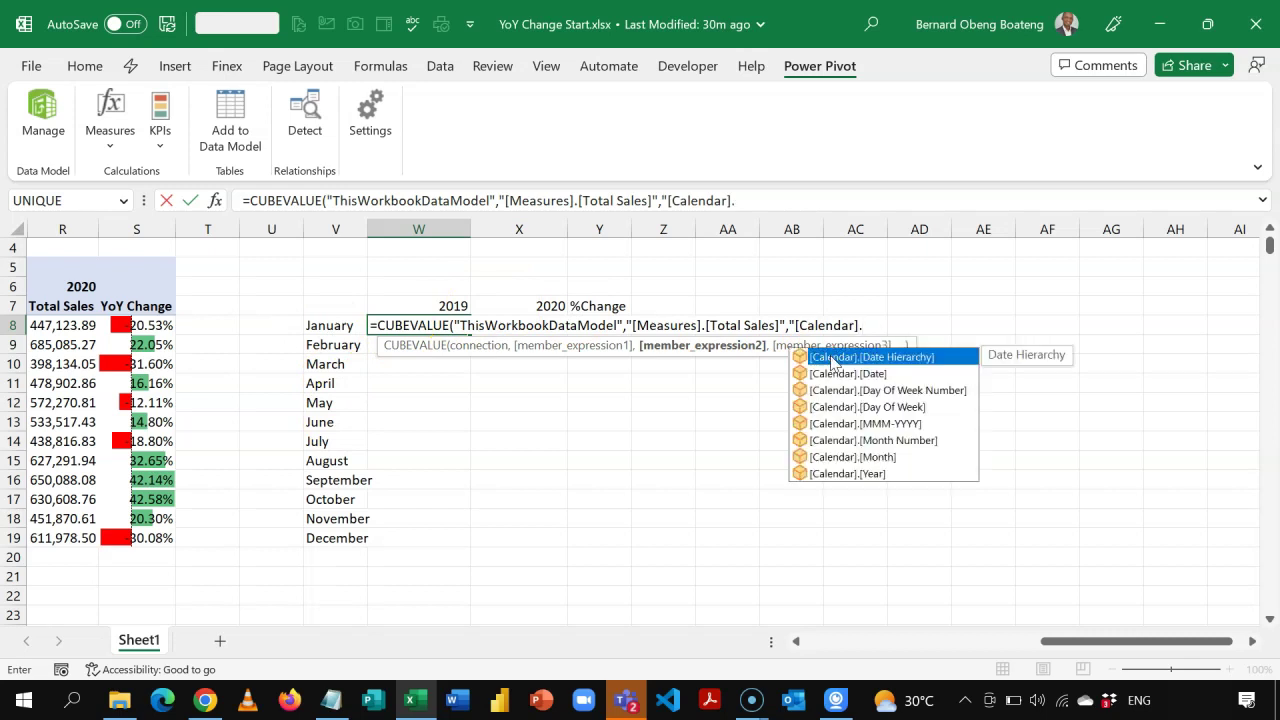
key("Down")
key("Down")
key("Down")
key("Down")
key("Down")
key("Down")
key("Tab")
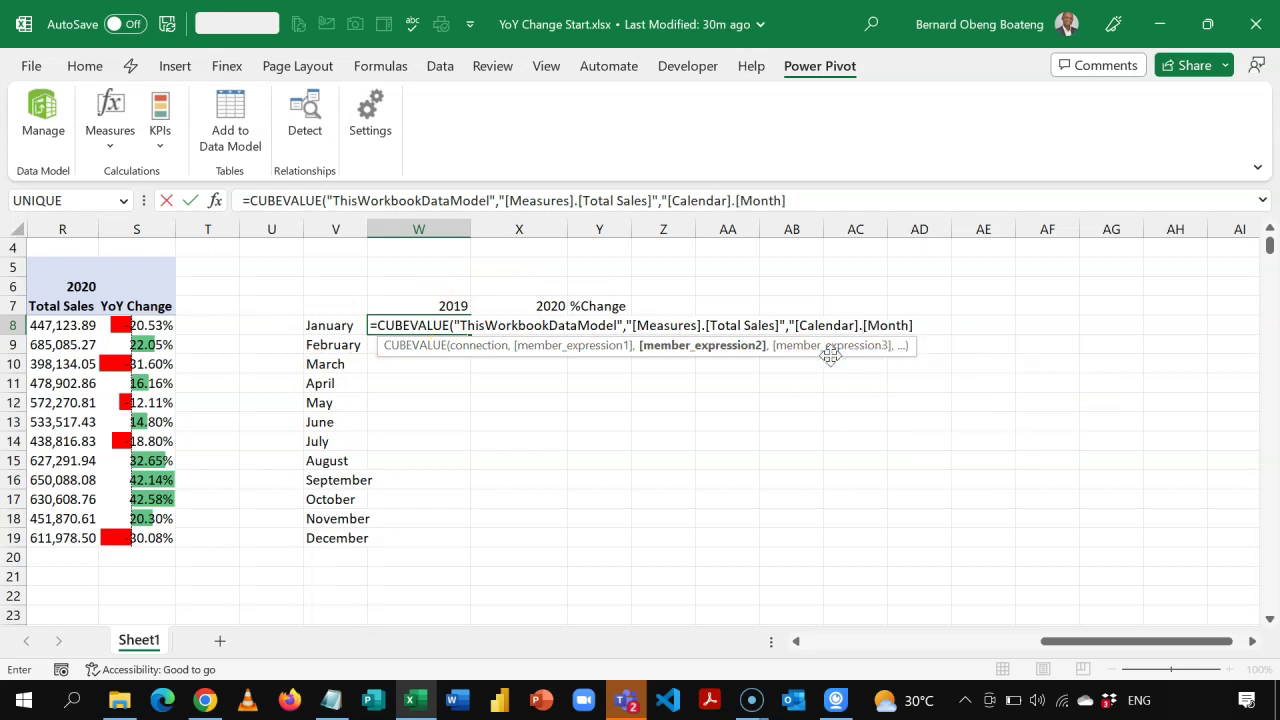
type(".")
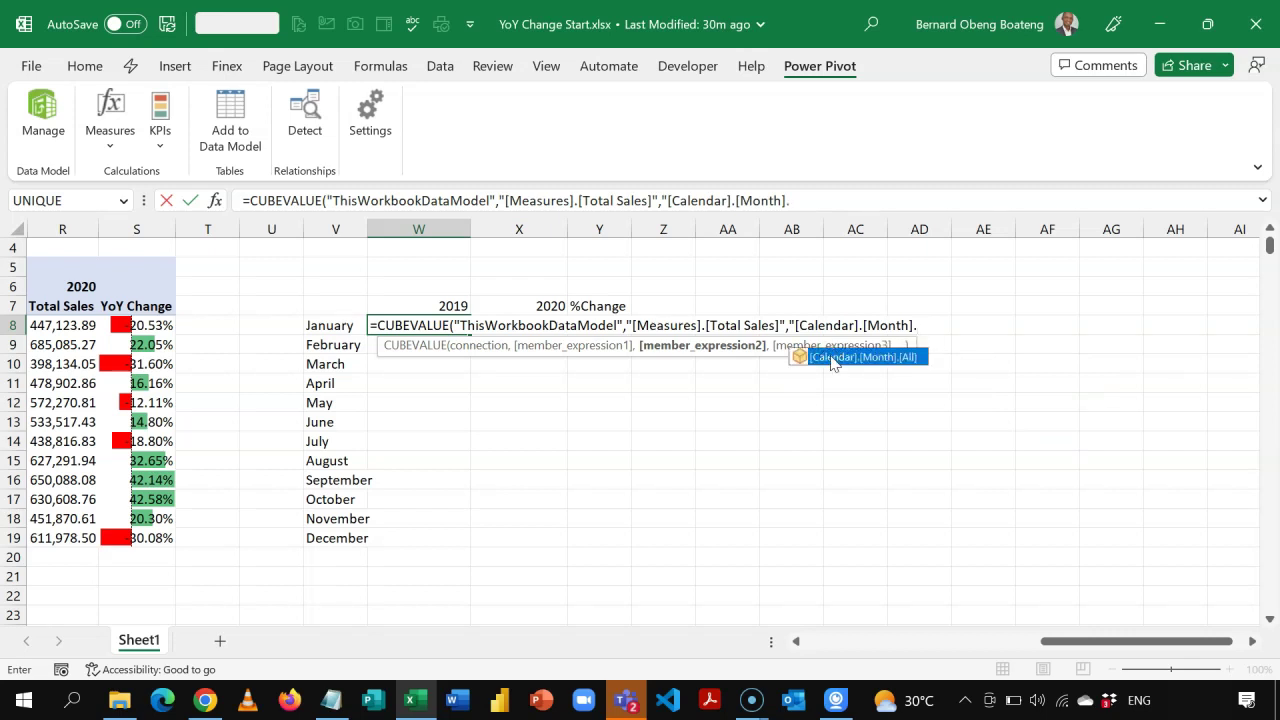
Step: Complete the month expression by concatenating the column-locked reference $V8 inside square brackets
type("[\"&")
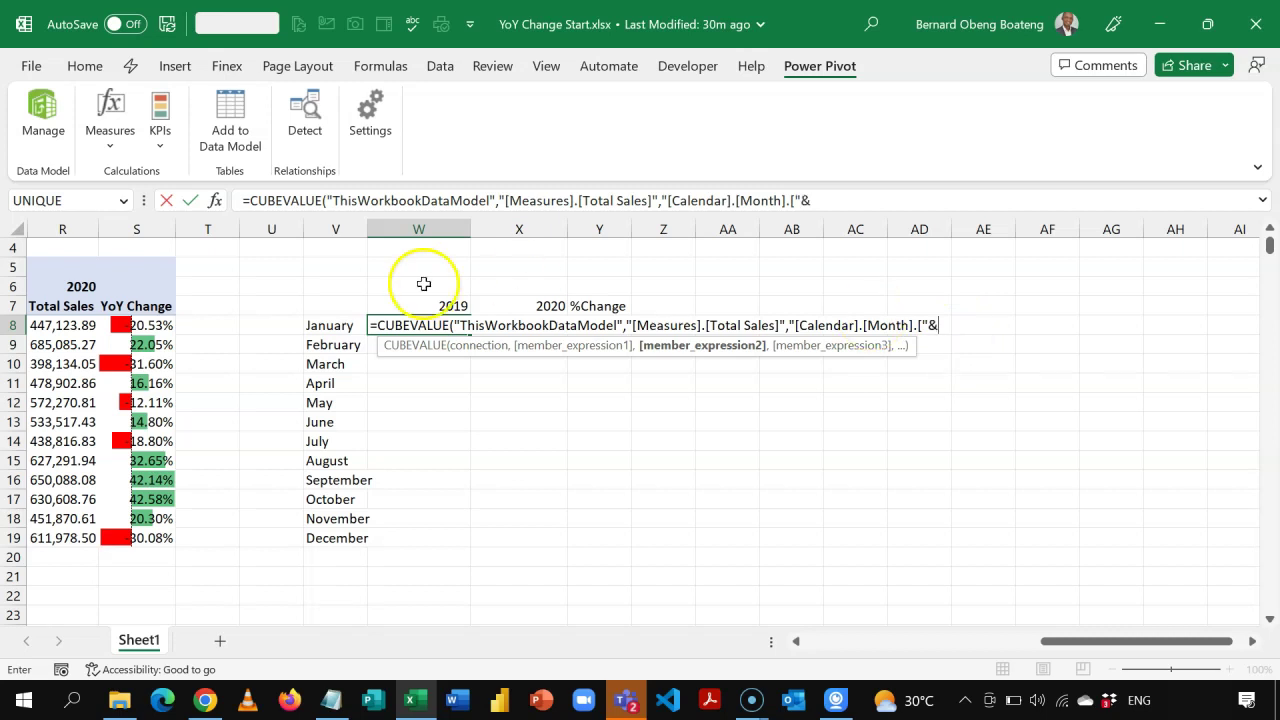
left_click(335, 326)
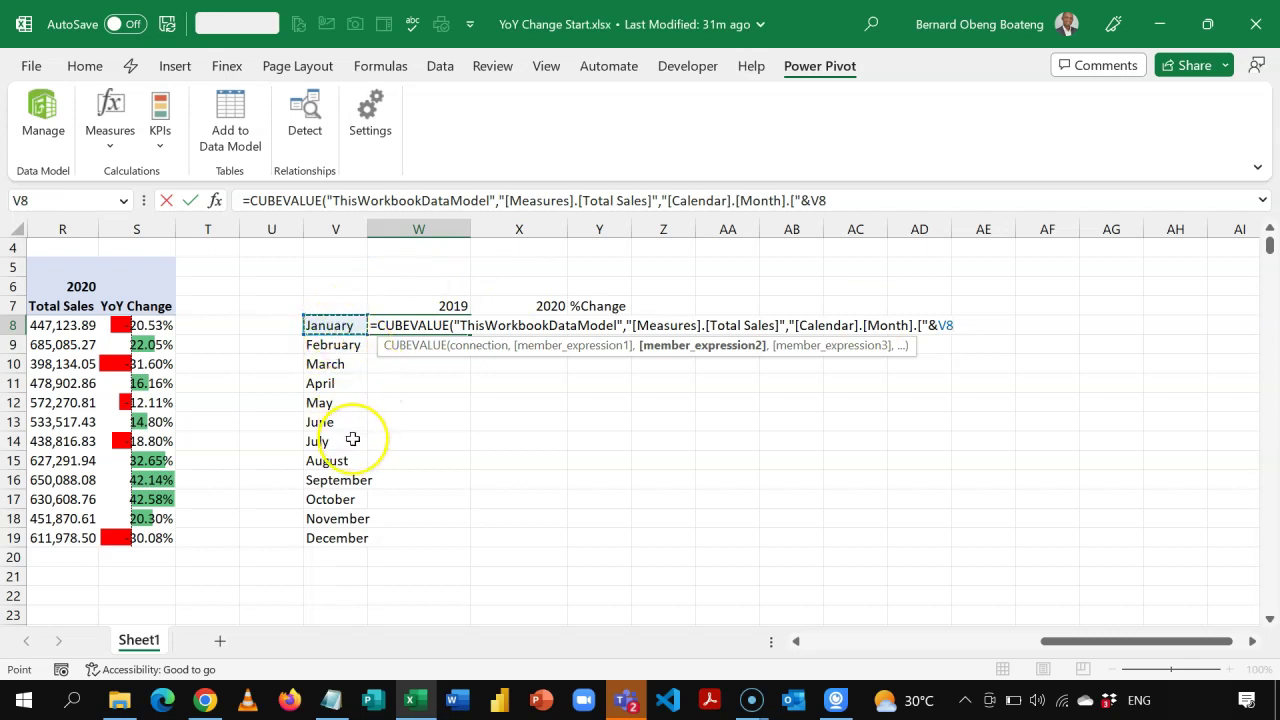
key("F4")
key("F4")
key("F4")
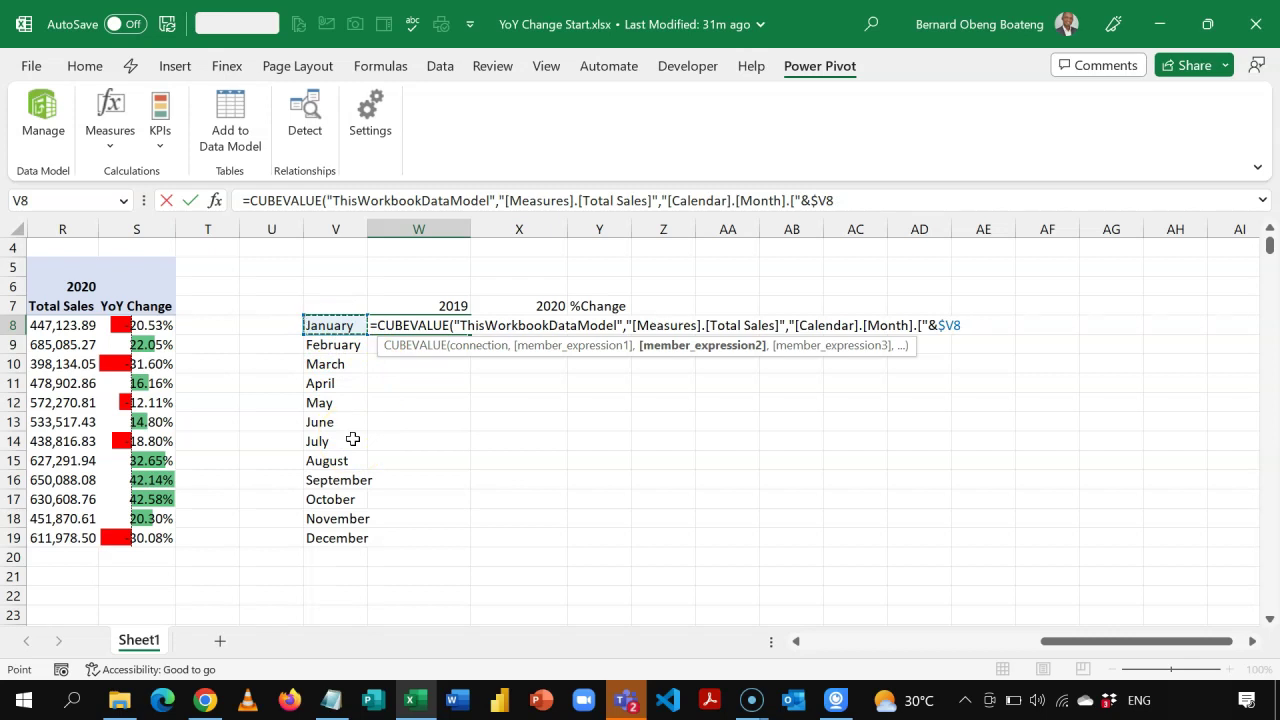
type("&\"")
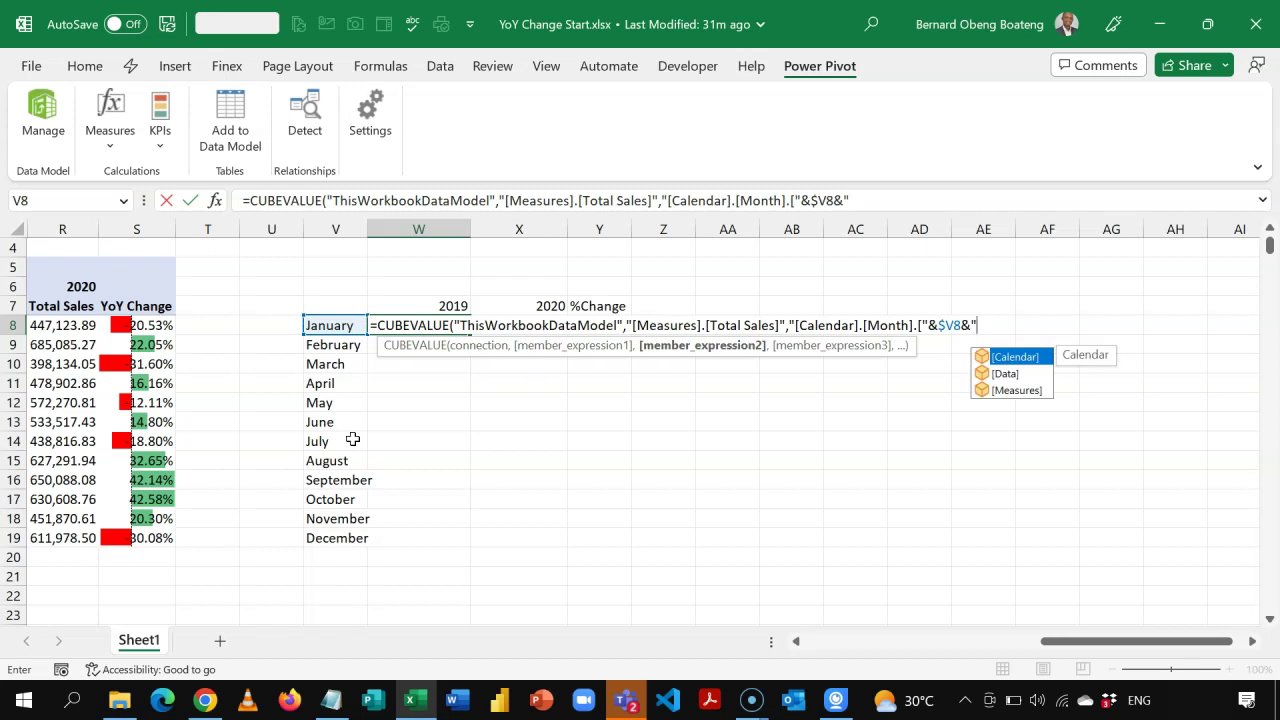
type("]")
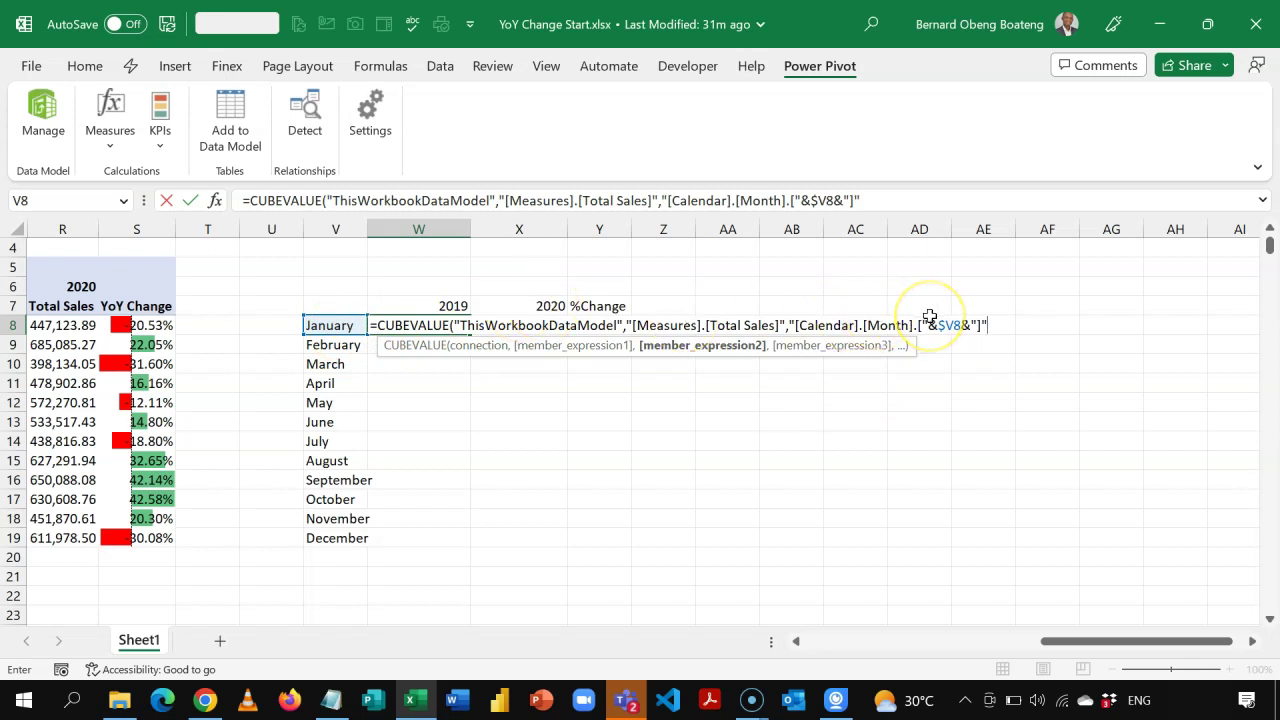
Step: Begin the third member expression of the formula with the [Calendar].[Year] field
type(",")
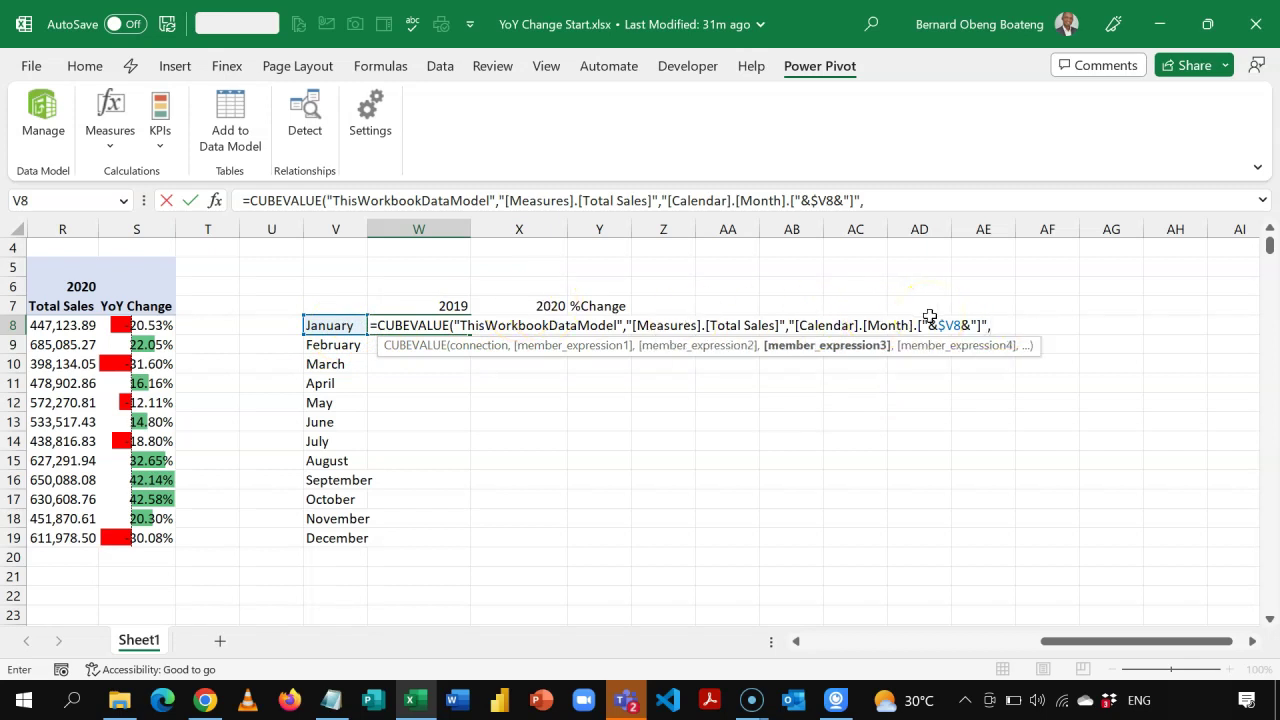
type("\"")
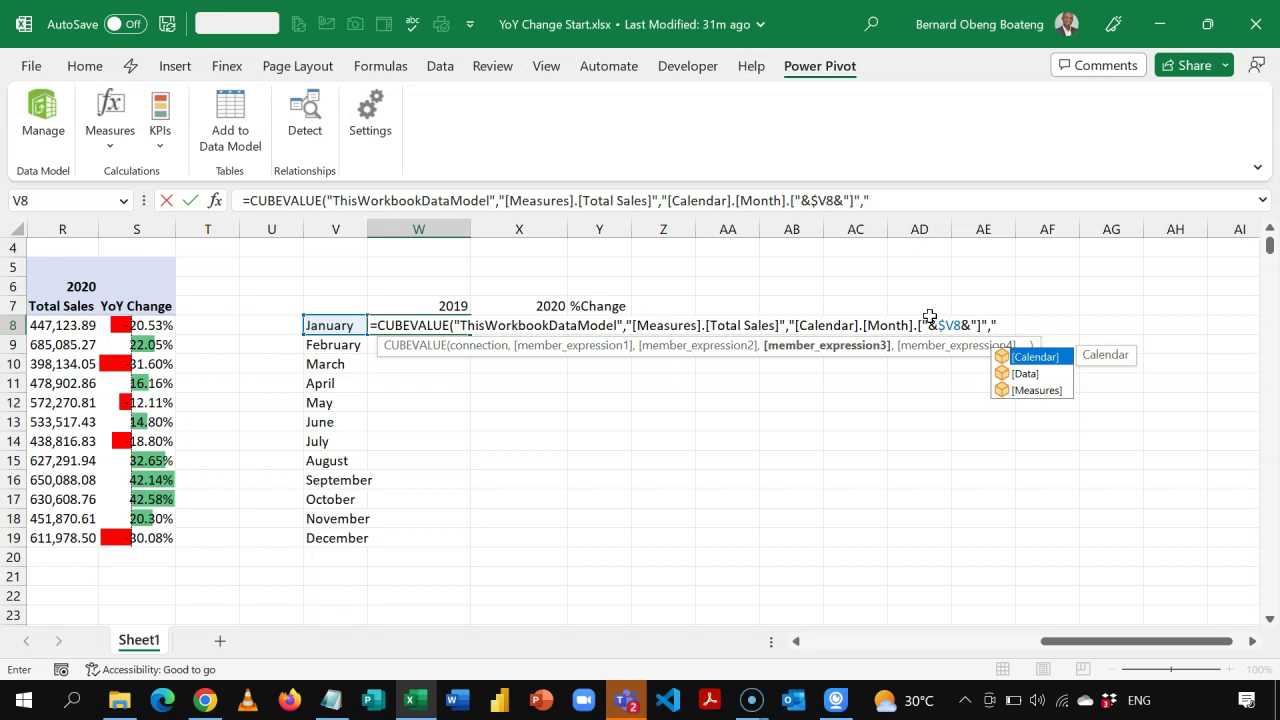
key("Tab")
type(".")
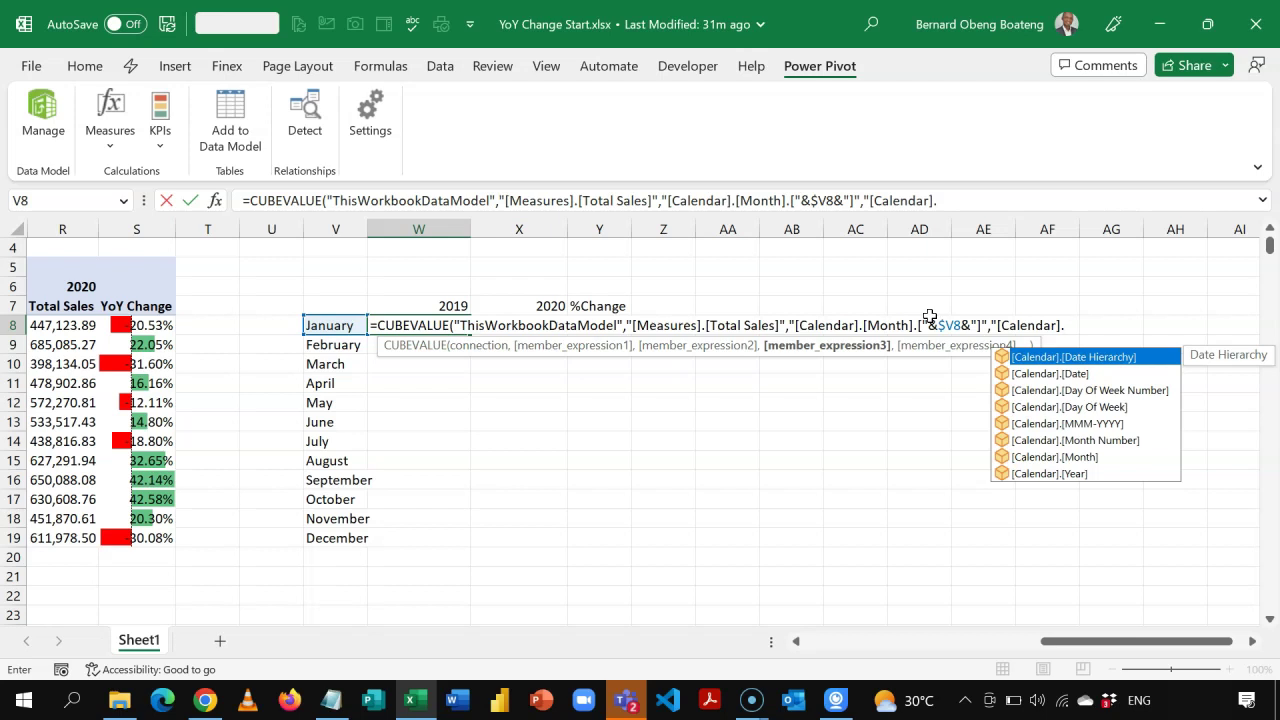
type("[y")
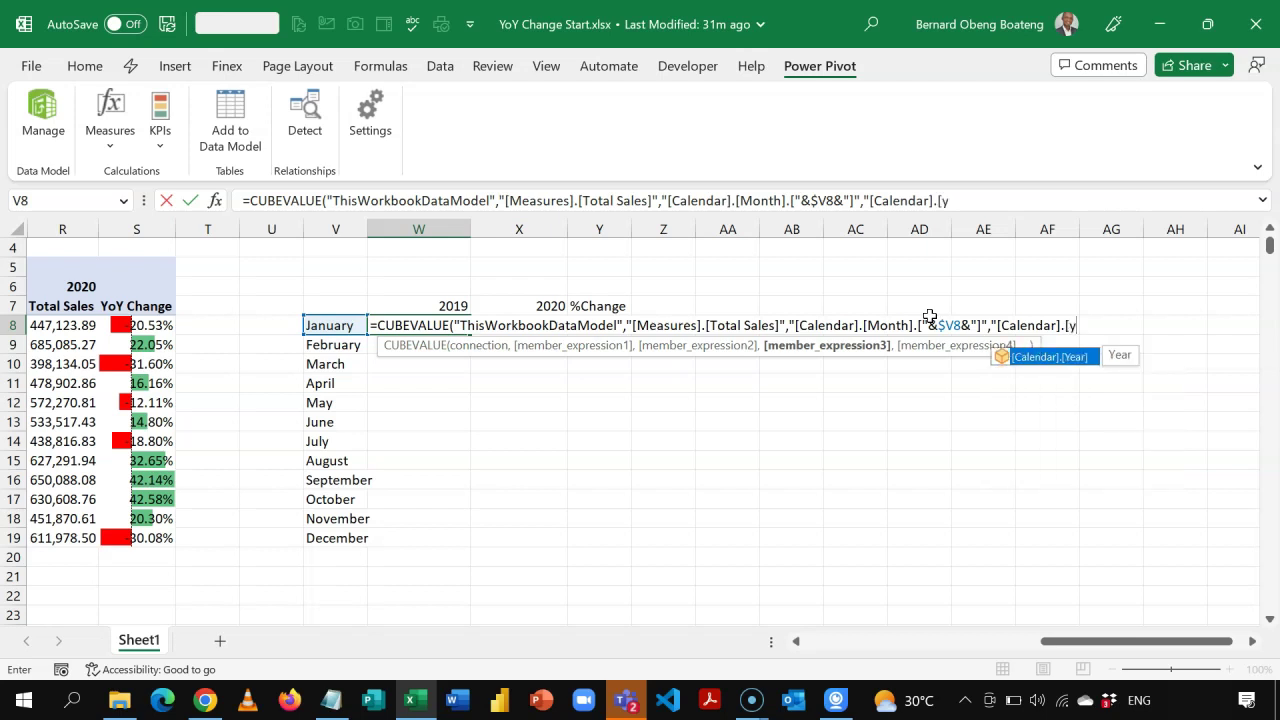
key("Tab")
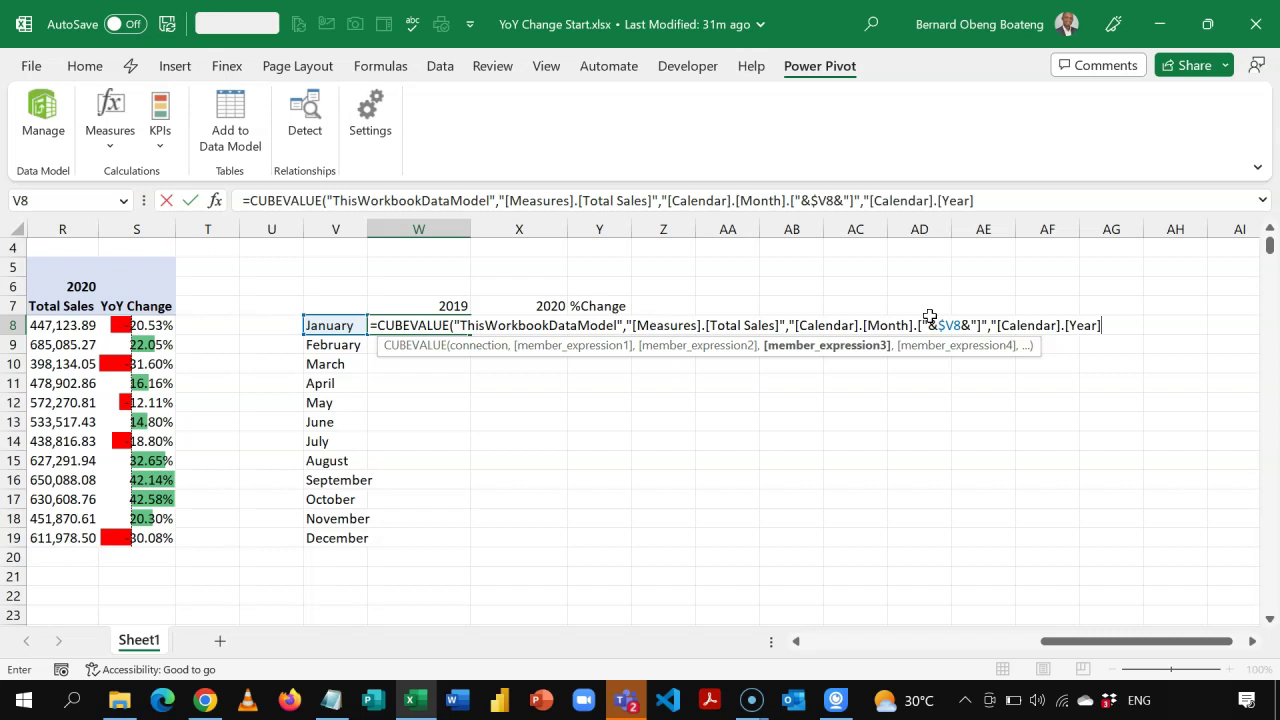
Step: Complete the year expression by concatenating the row-locked reference W$7 inside square brackets, and enter the finished CUBEVALUE formula in W8
type(".[")
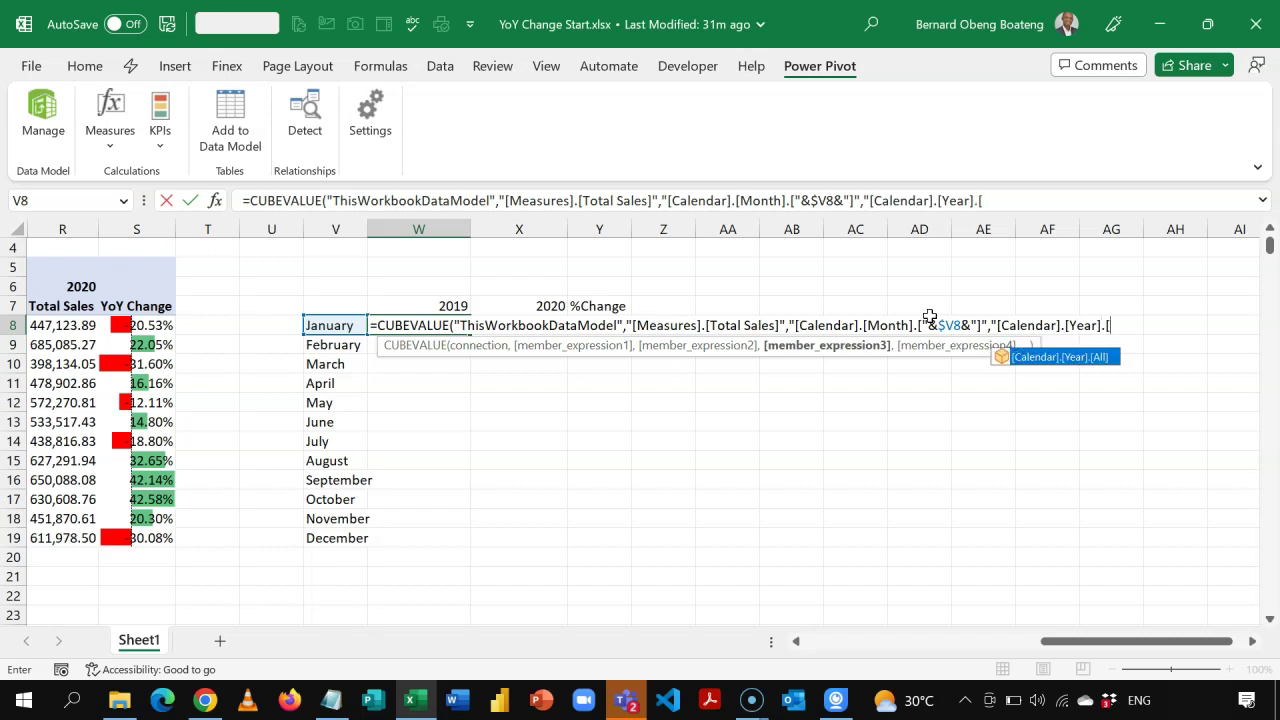
type("\"&")
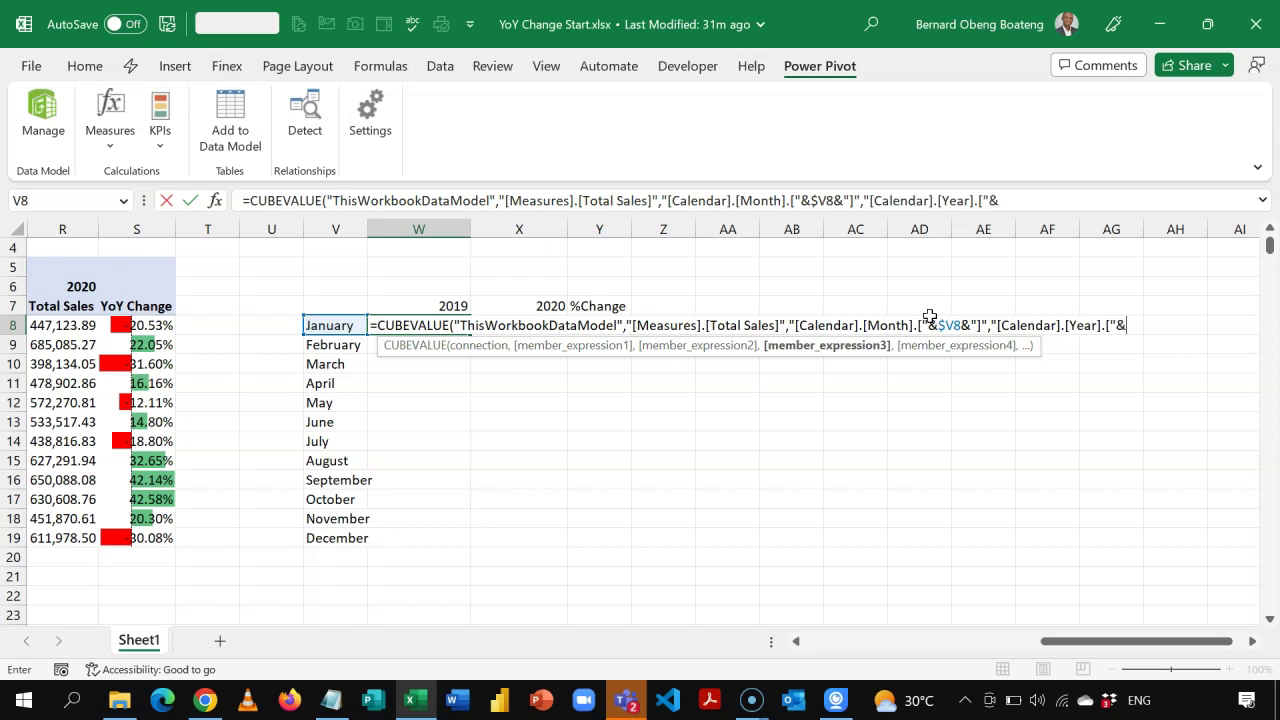
left_click(461, 306)
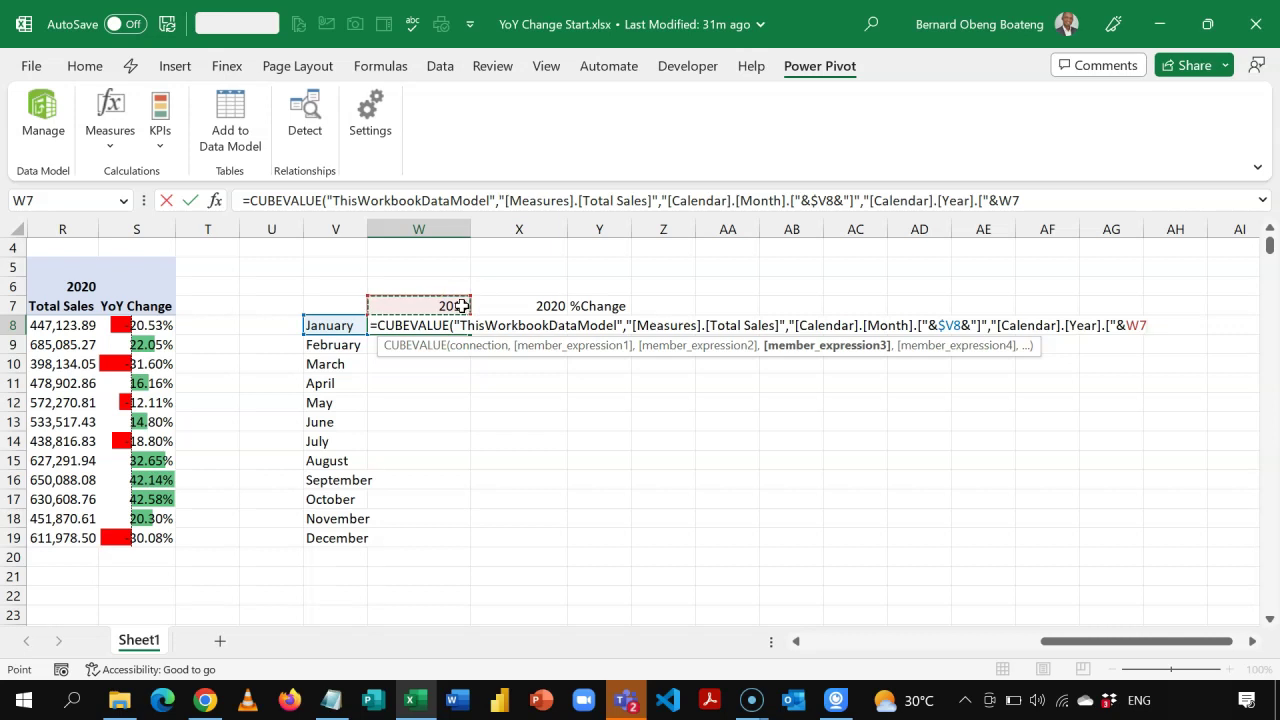
key("F4")
key("F4")
type("&")
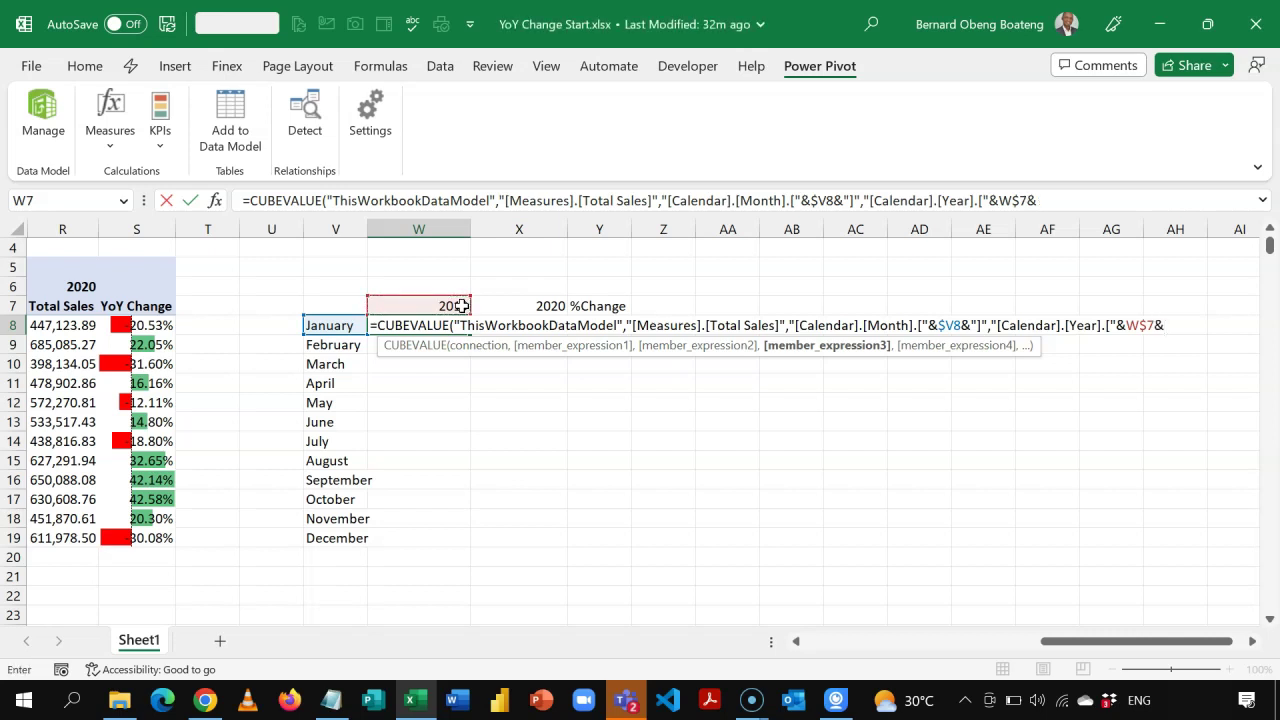
type("\"]\")")
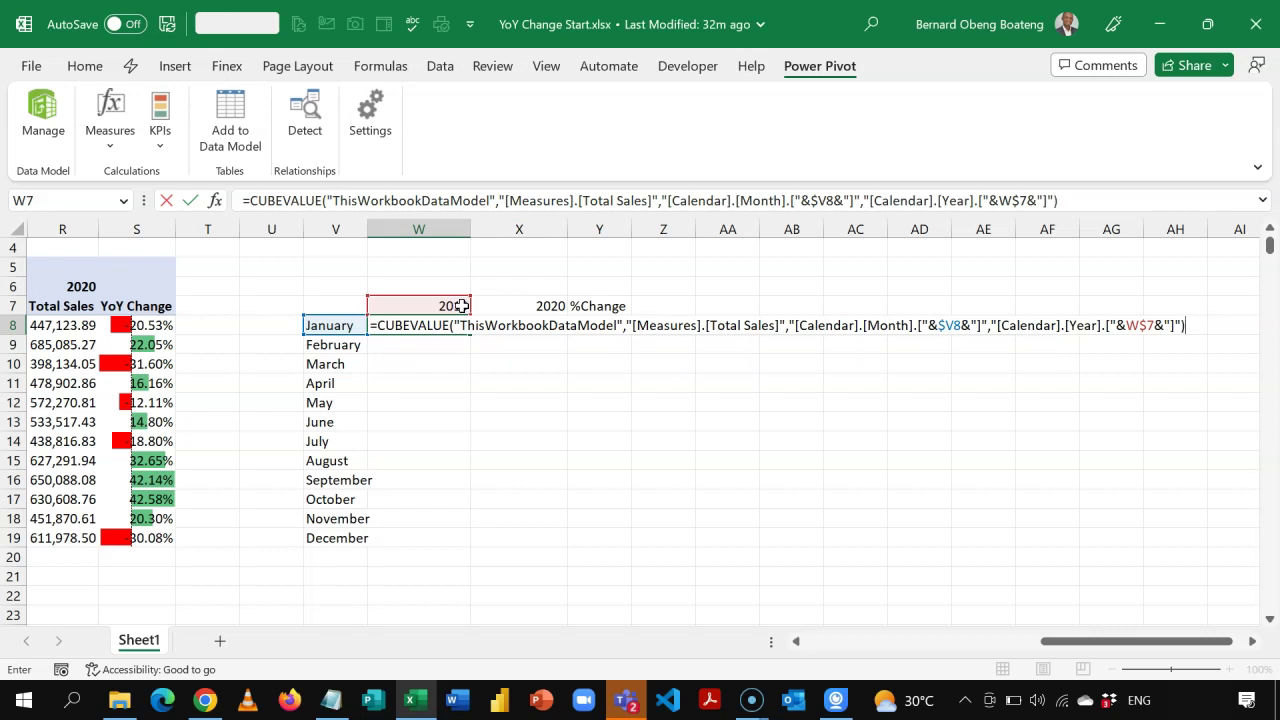
key("Return")
Step: Compare the W8 result with January's 2019 total sales in the PivotTable
key("Left")
key("Left")
key("Left")
key("Left")
key("Left")
key("Left")
key("Left")
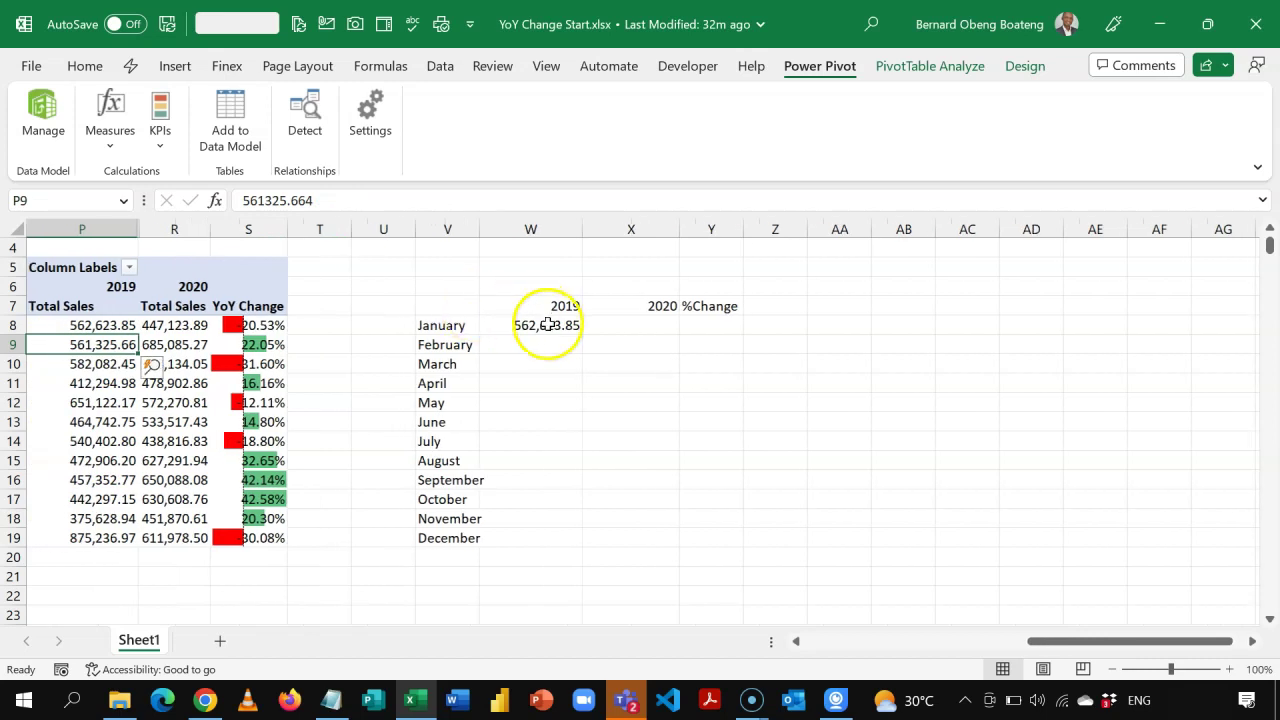
Step: Fill the W8 CUBEVALUE formula down to W19 and across into X8:X19
left_click(543, 324)
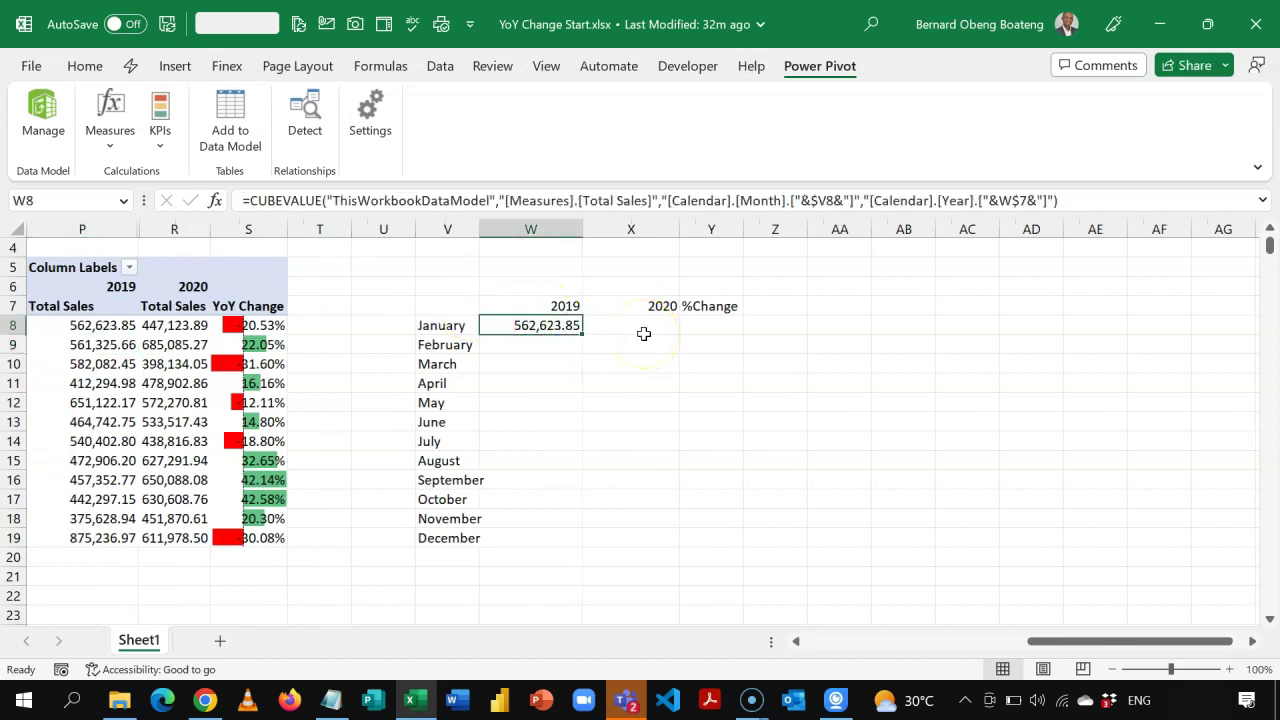
key("shift+Down")
key("shift+Down")
key("shift+Down")
key("shift+Down")
key("shift+Down")
key("shift+Down")
key("shift+Down")
key("shift+Down")
key("shift+Down")
key("shift+Down")
key("shift+Down")
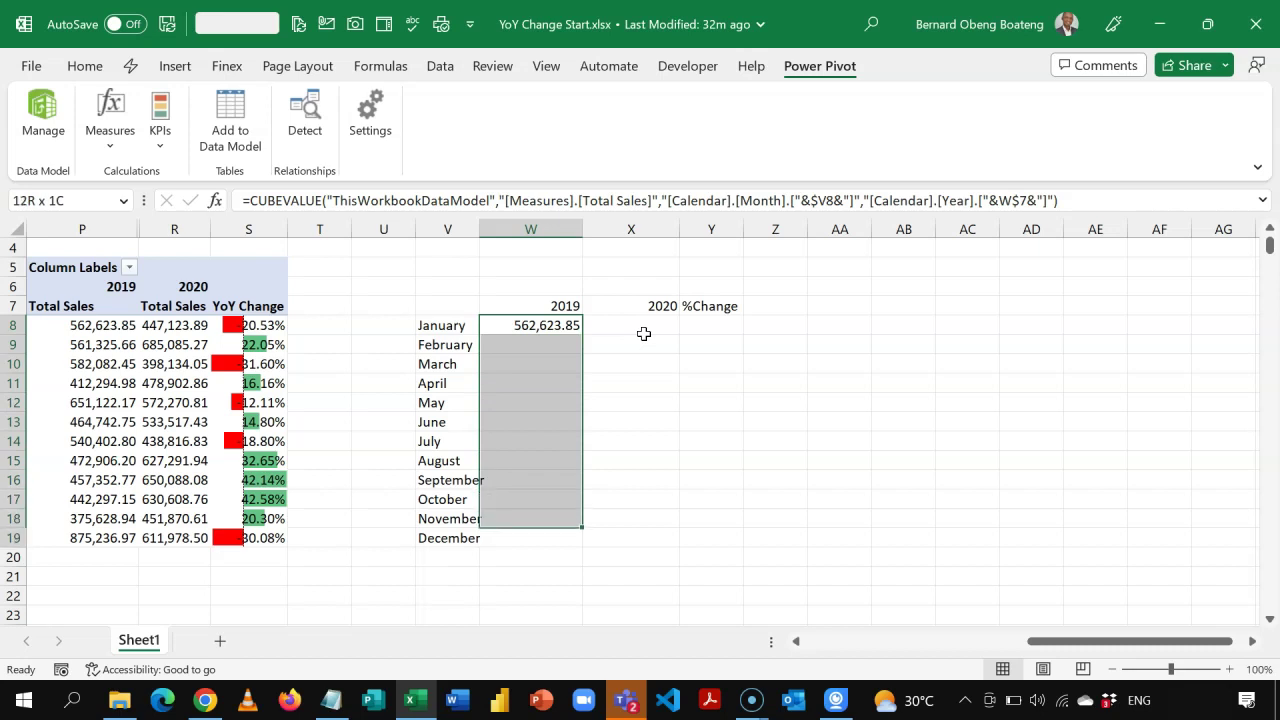
key("ctrl+d")
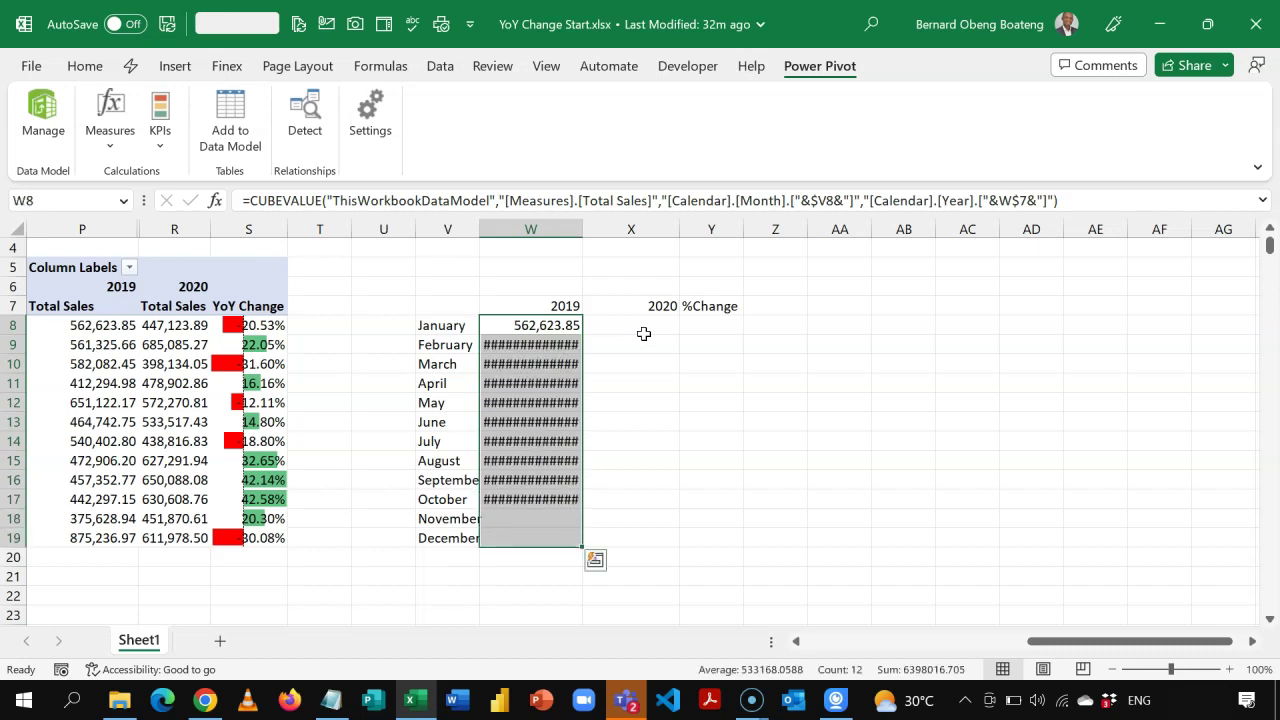
key("shift+Right")
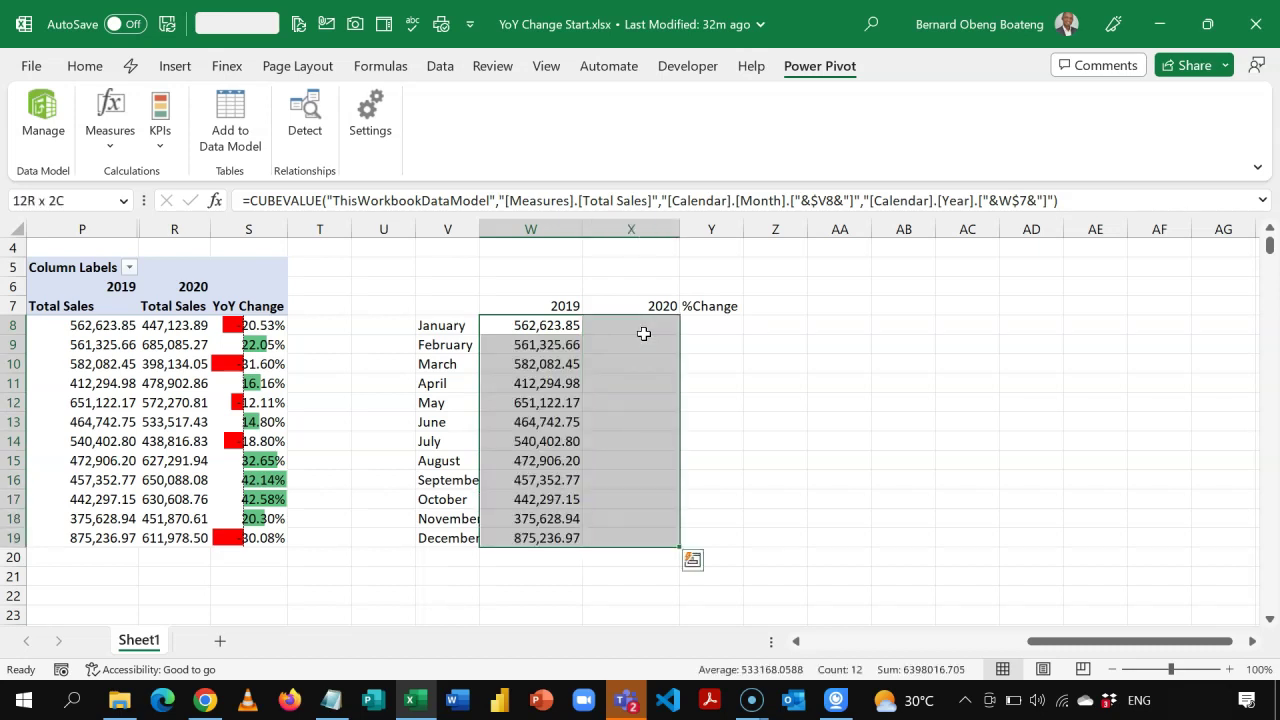
key("ctrl+r")
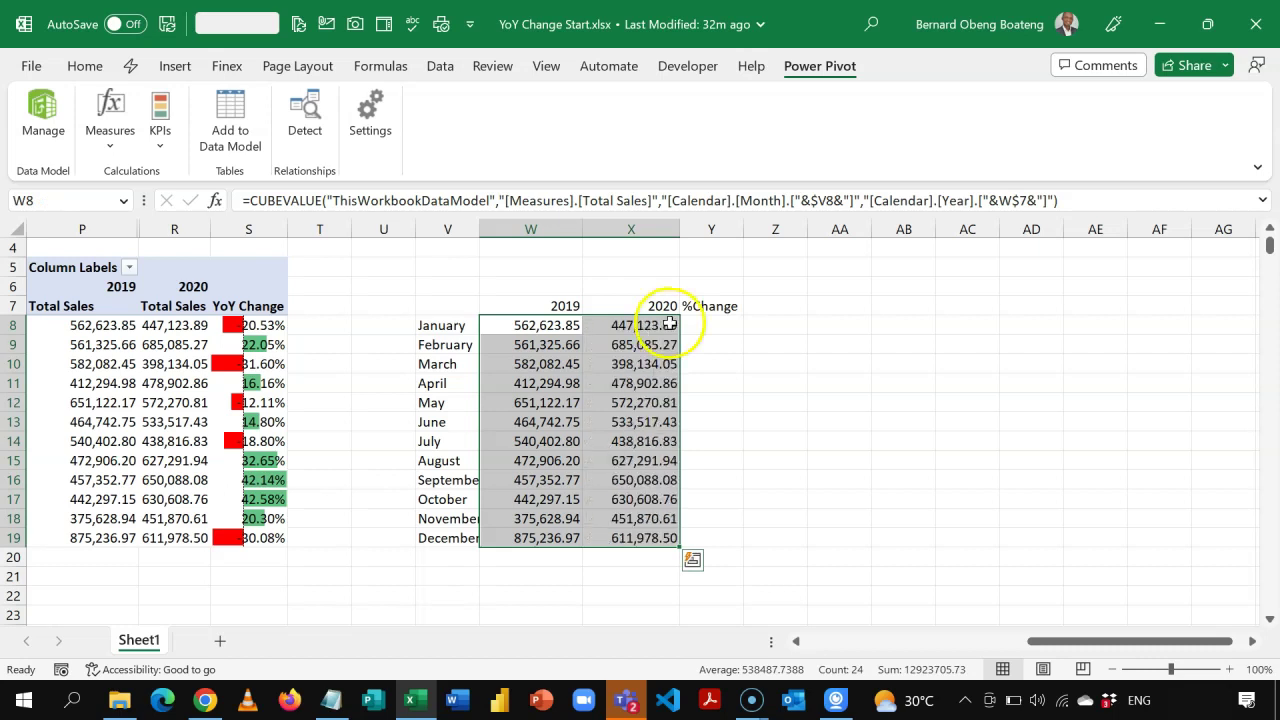
Step: Copy the CUBEVALUE formula from X8 into Y8 and point its year reference to X$7
left_click(675, 322)
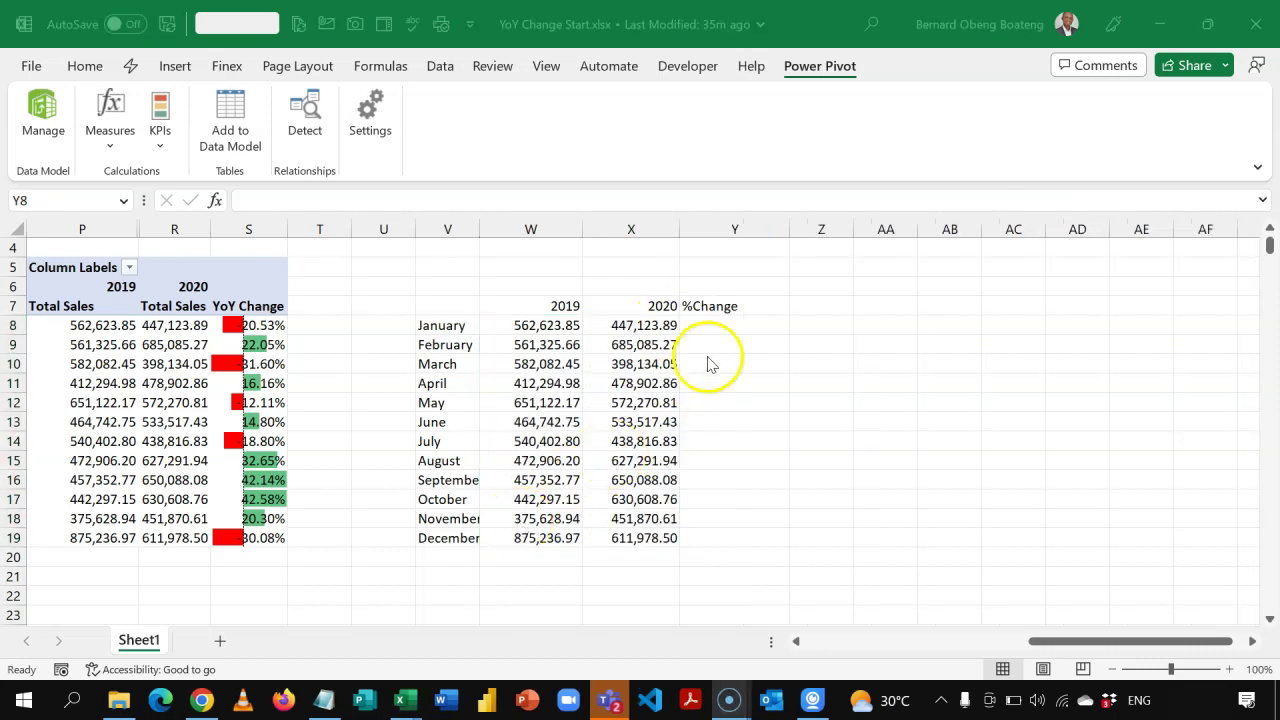
left_click(734, 320)
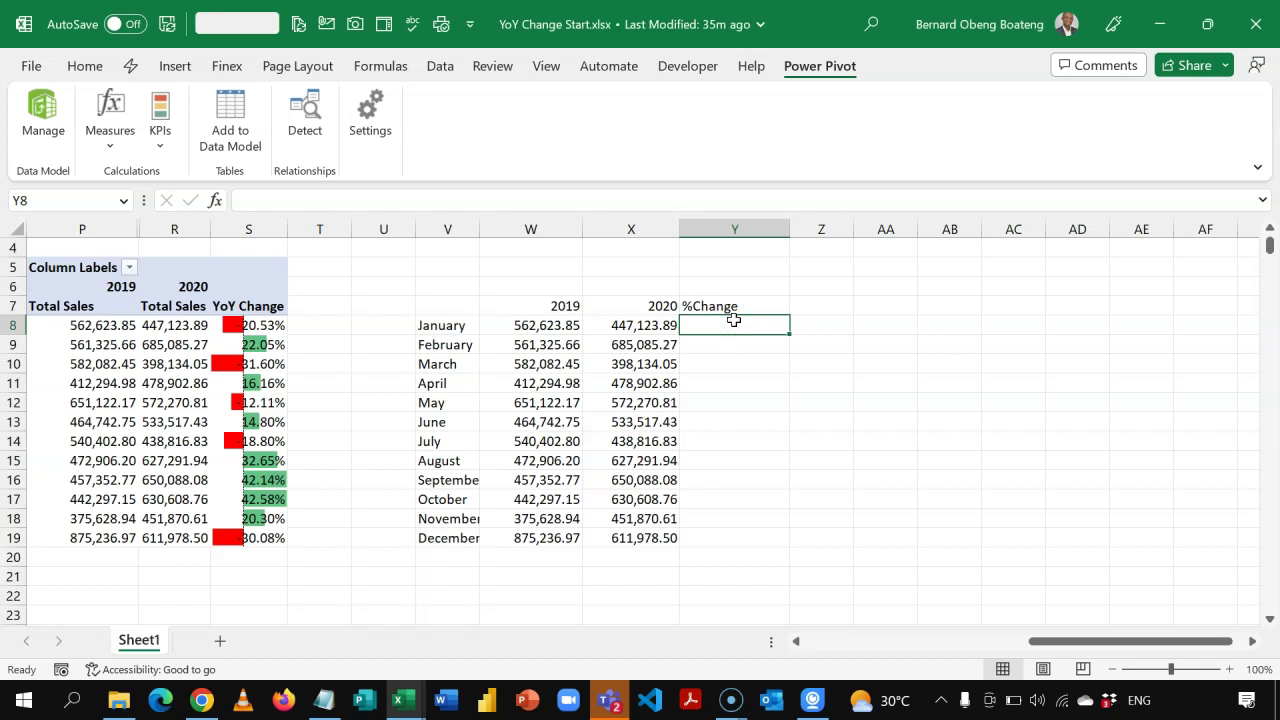
left_click(660, 330)
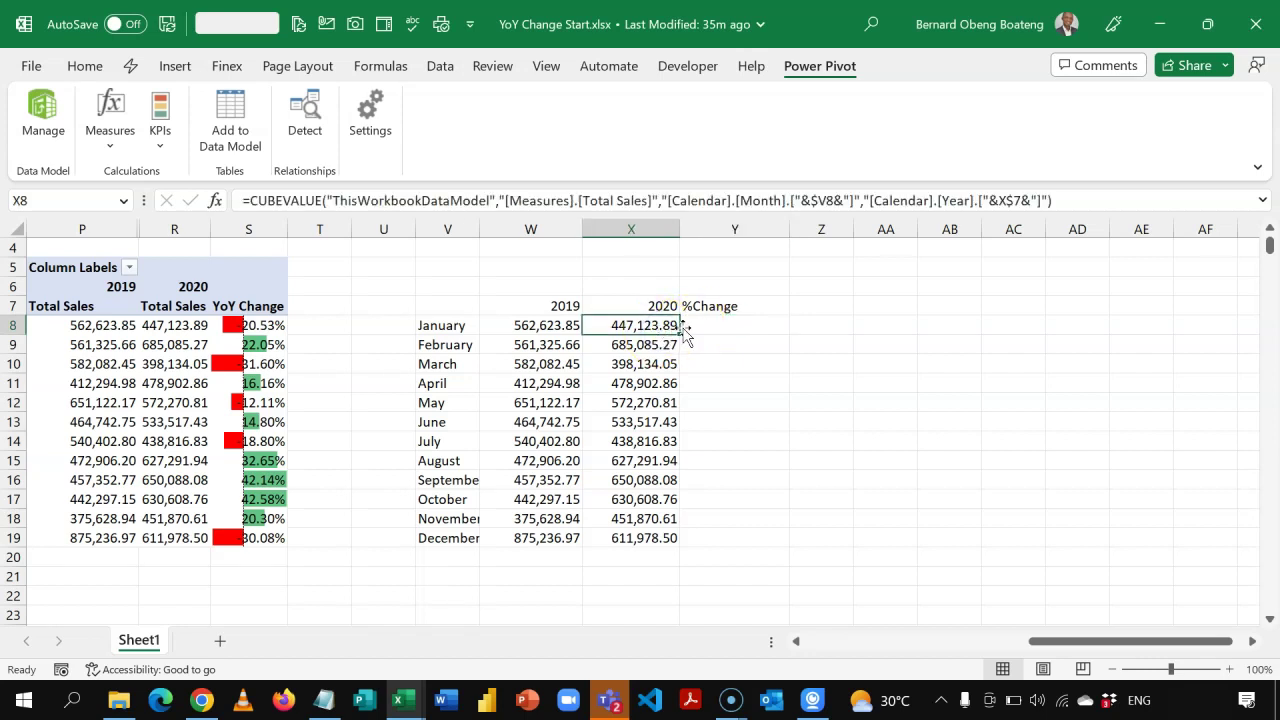
left_click_drag(683, 330, 683, 327)
key("ctrl+r")
left_click(729, 325)
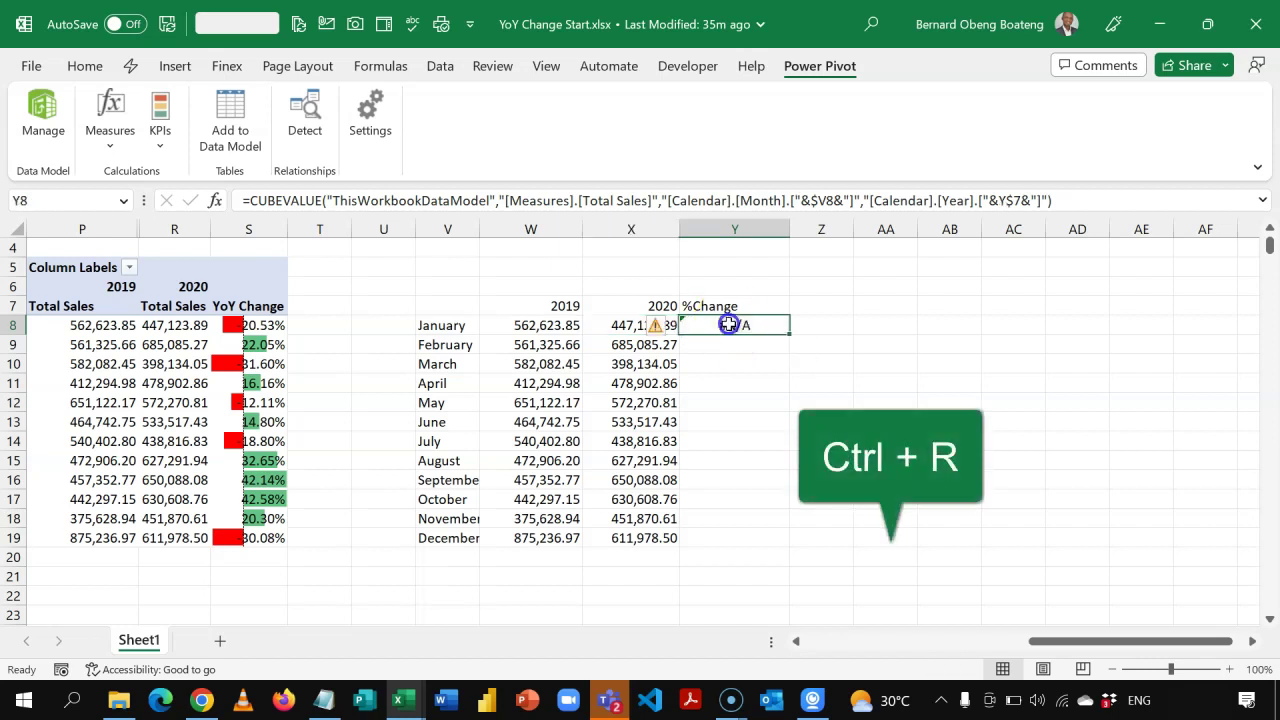
double_click(729, 325)
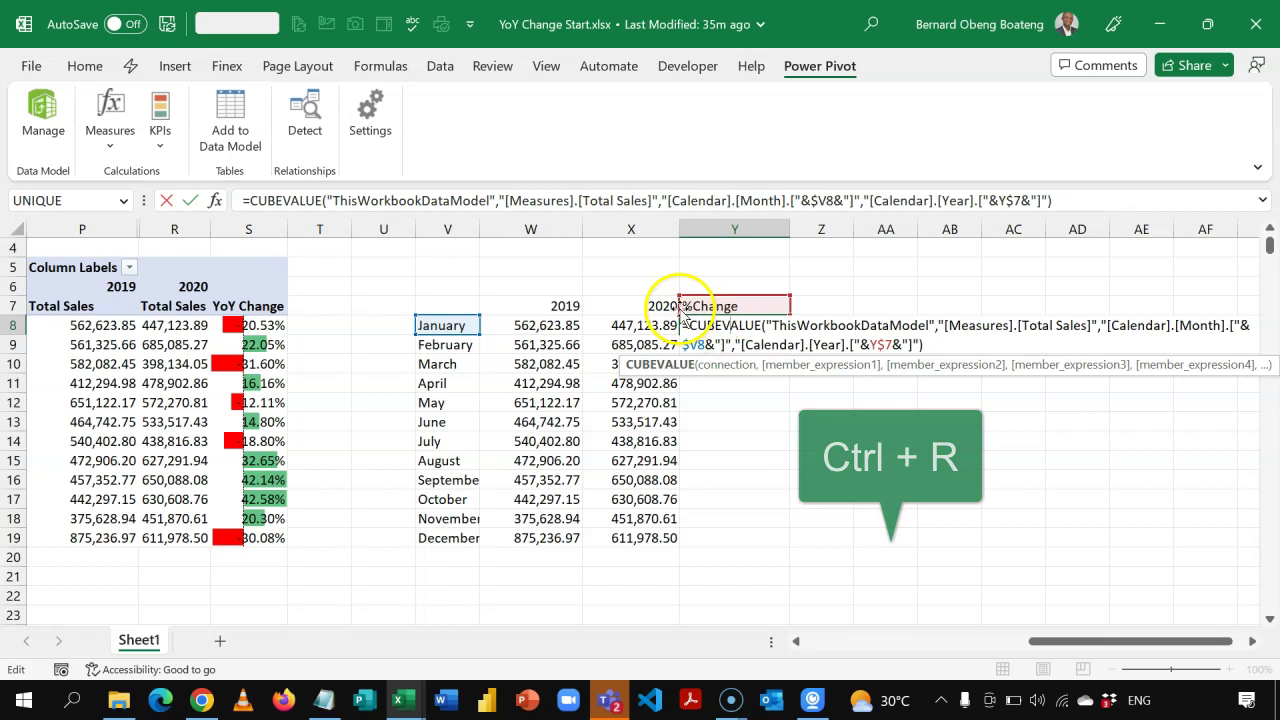
left_click_drag(683, 310, 633, 311)
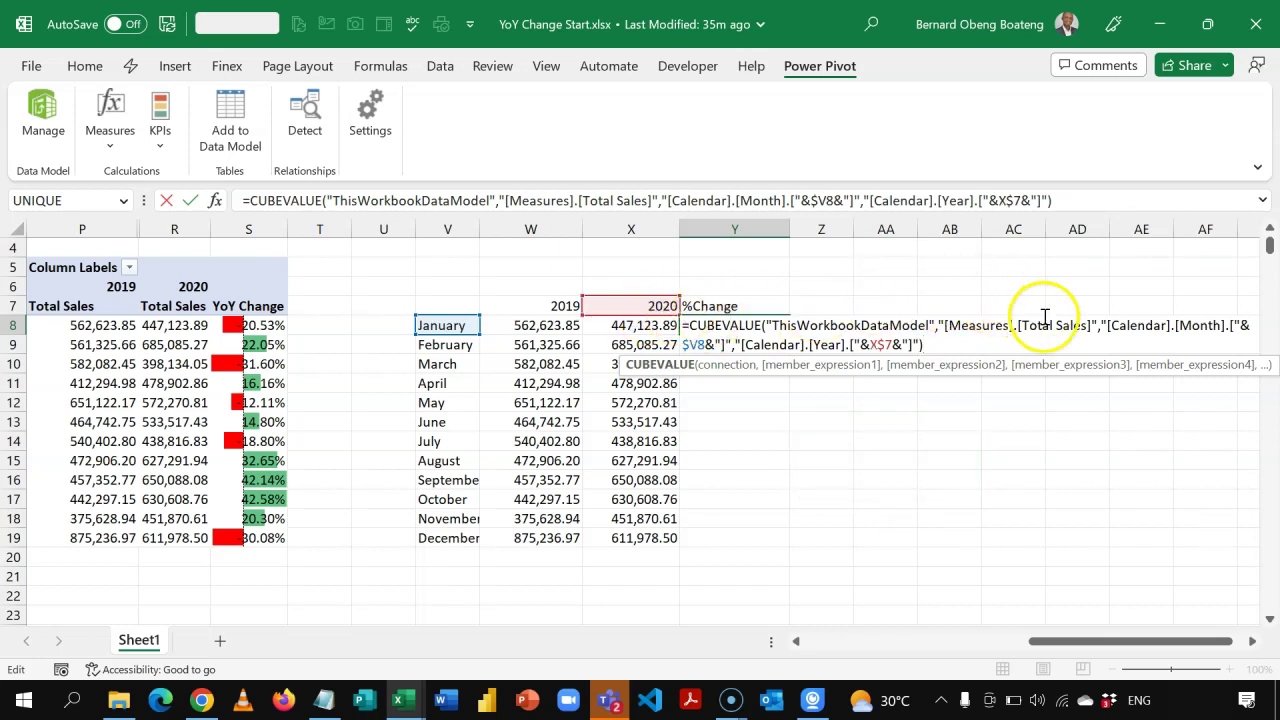
Step: Replace the Total Sales measure with [Measures].[YoY Change] in Y8's CUBEVALUE formula and enter it
left_click(1086, 327)
key("BackSpace")
key("BackSpace")
key("BackSpace")
key("BackSpace")
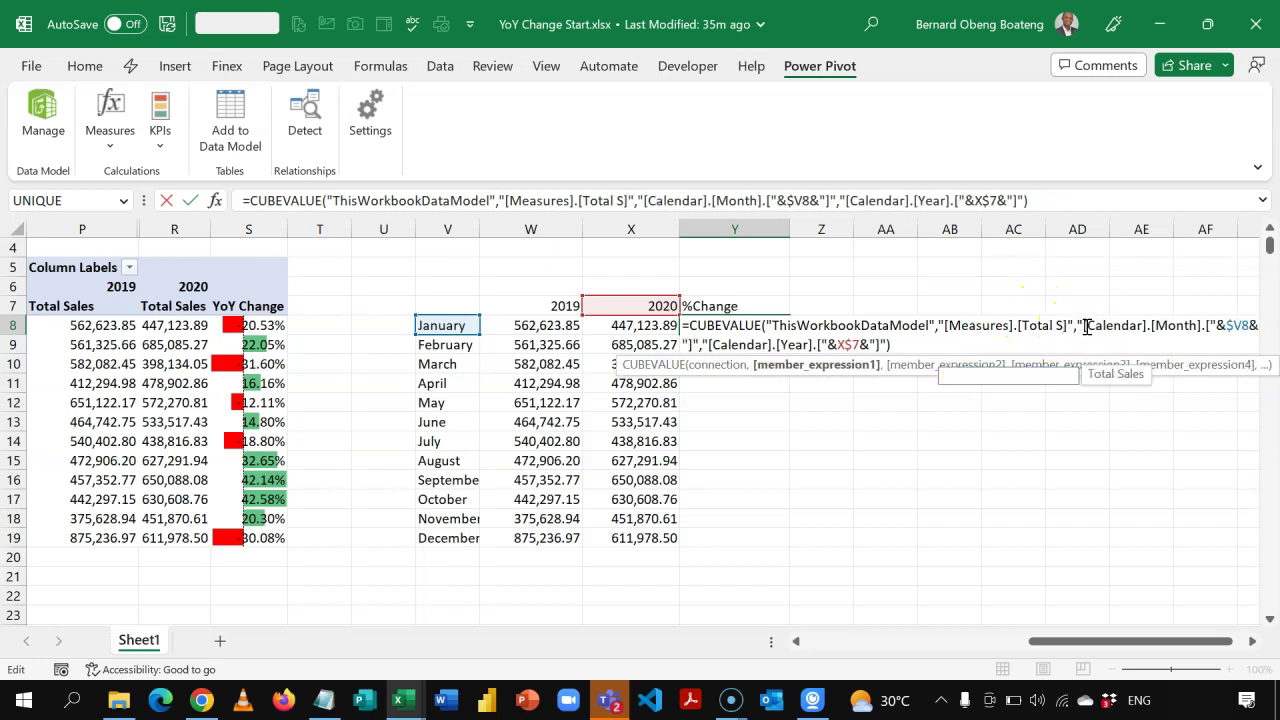
key("BackSpace")
key("BackSpace")
key("BackSpace")
key("BackSpace")
key("BackSpace")
key("BackSpace")
key("BackSpace")
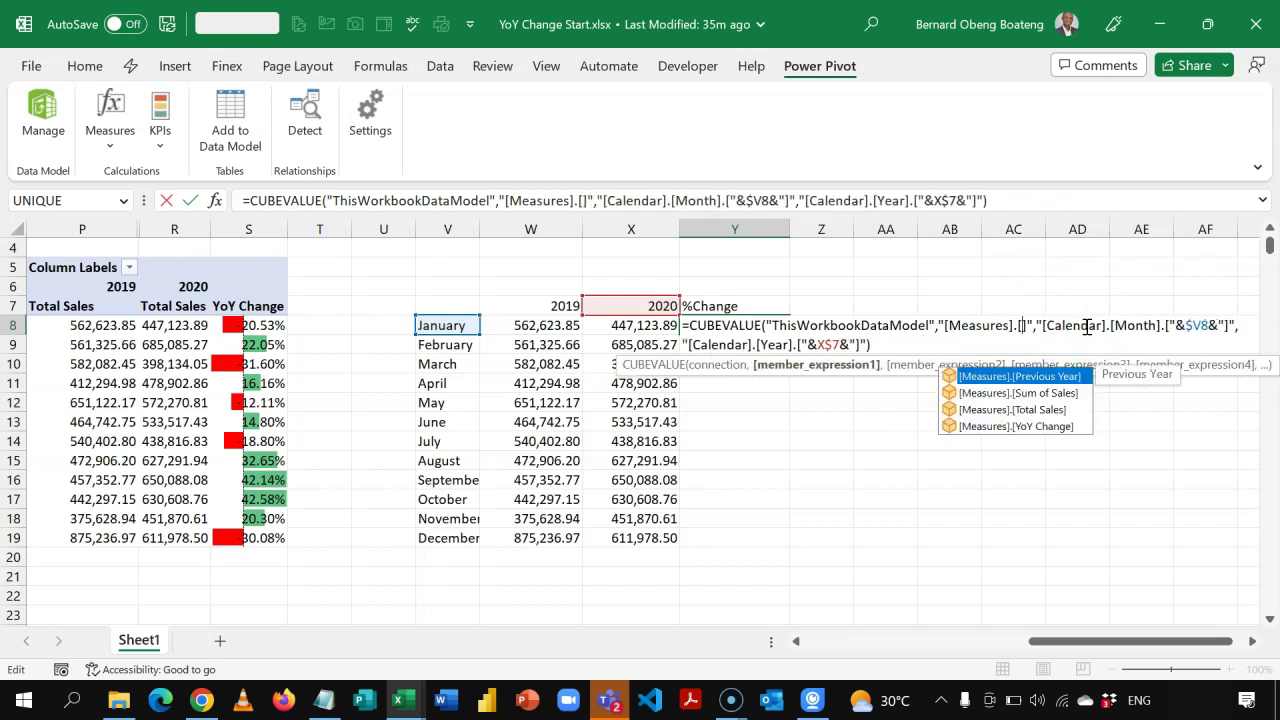
key("Down")
key("Down")
key("Down")
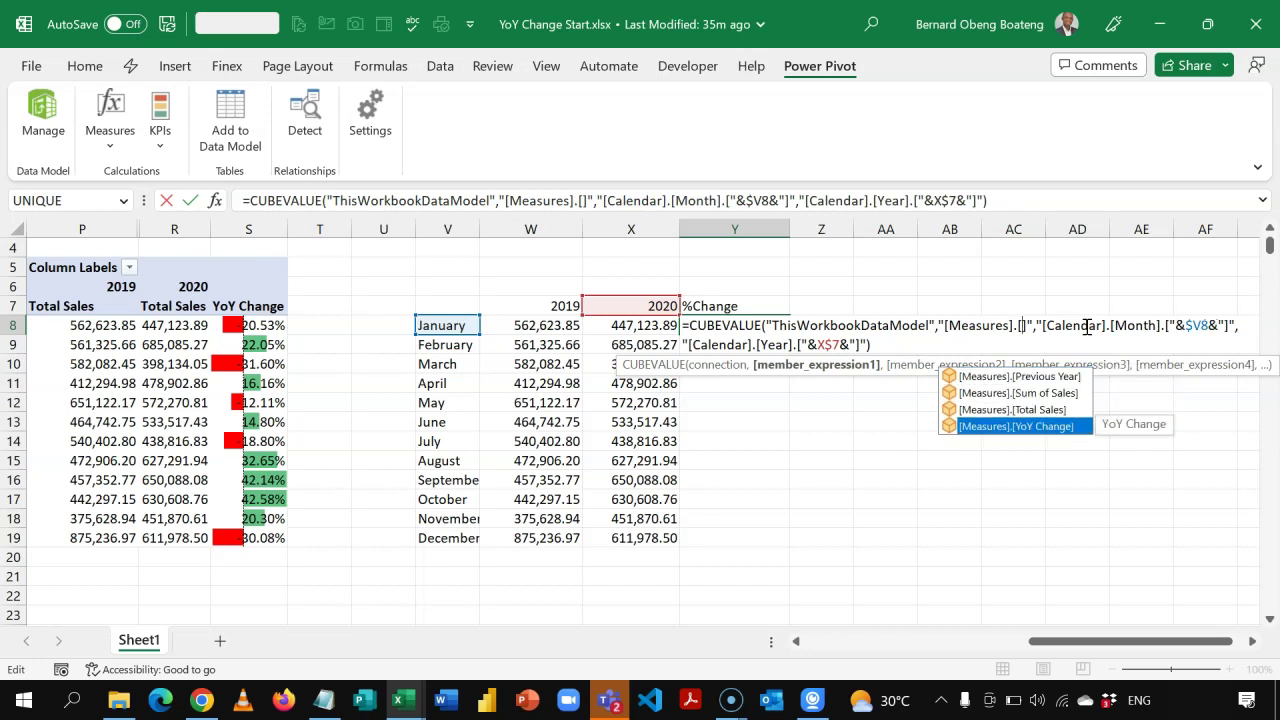
key("Tab")
key("Delete")
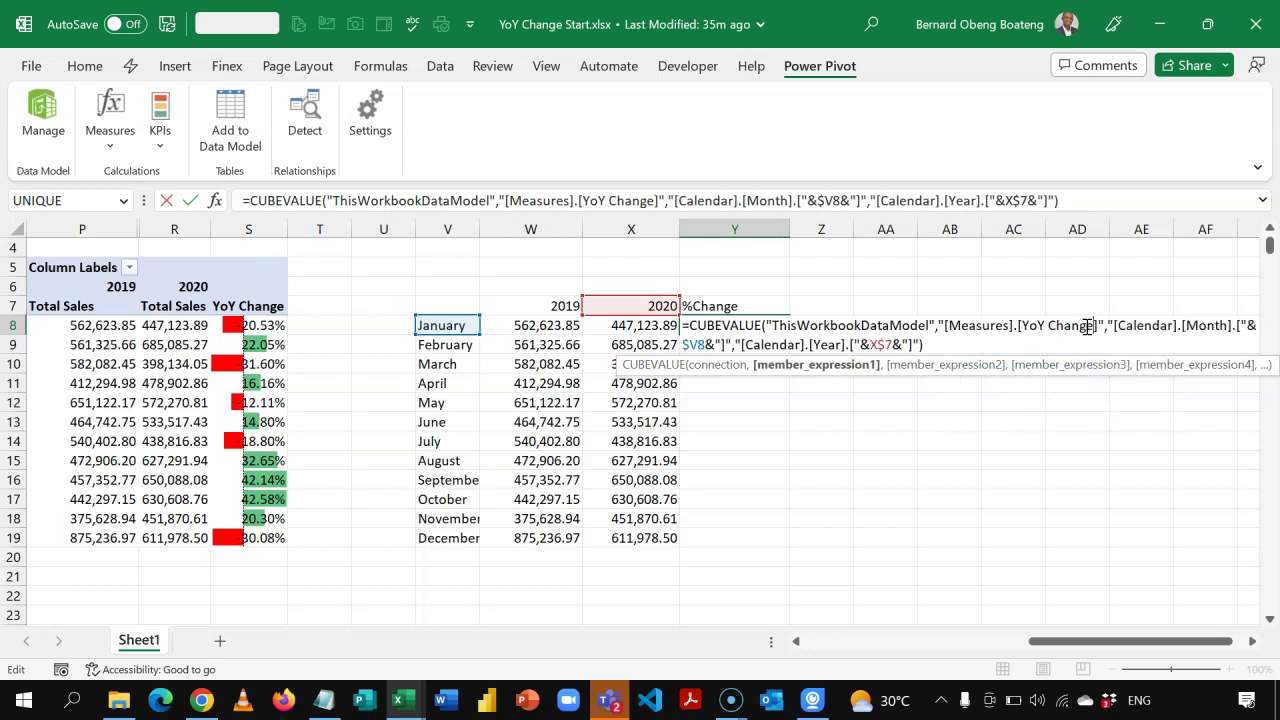
key("Return")
Step: Fill the Y8 YoY Change formula down through Y19
key("Up")
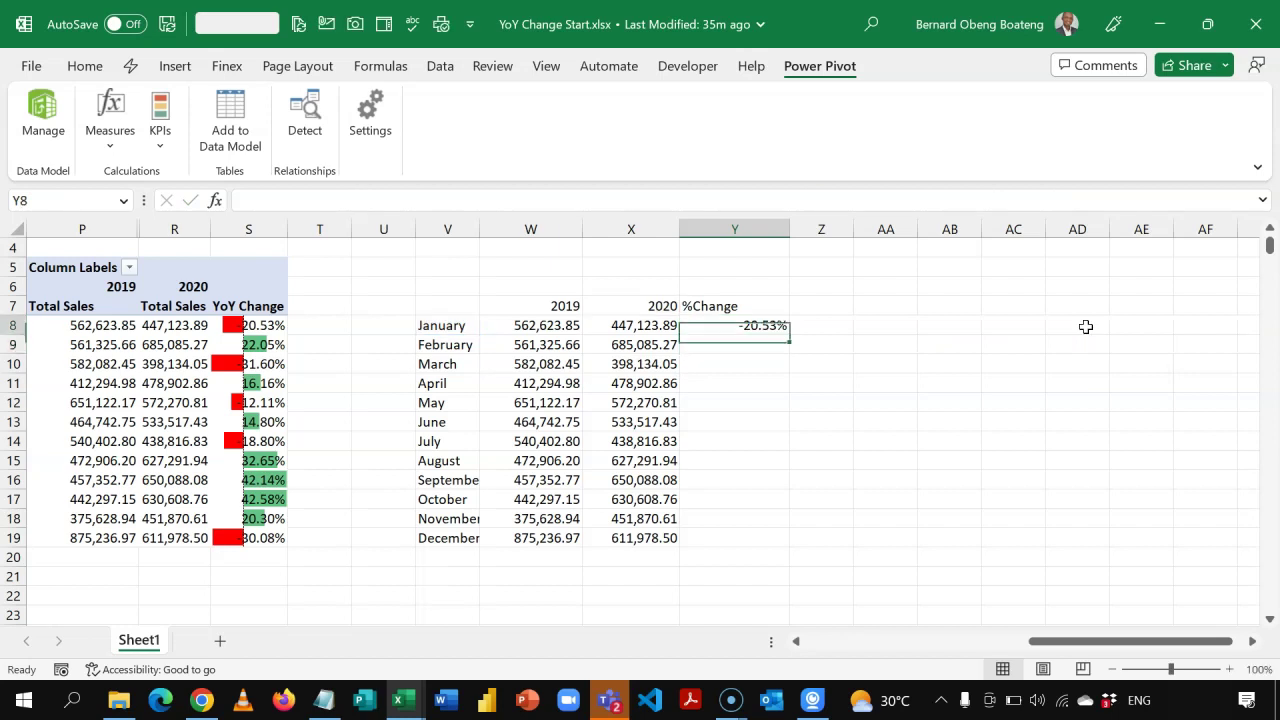
key("shift+Down")
key("shift+Down")
key("shift+Down")
key("shift+Down")
key("shift+Down")
key("shift+Down")
key("shift+Down")
key("shift+Down")
key("shift+Down")
key("shift+Down")
key("shift+Down")
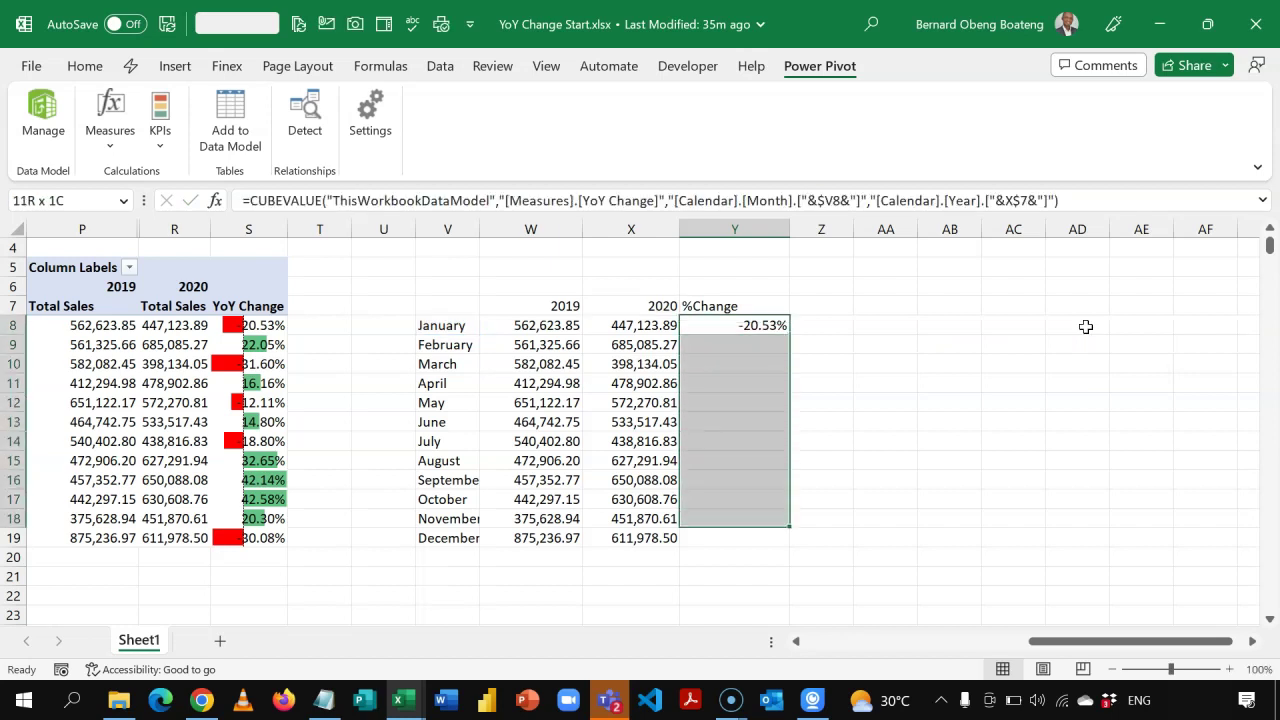
key("ctrl+d")
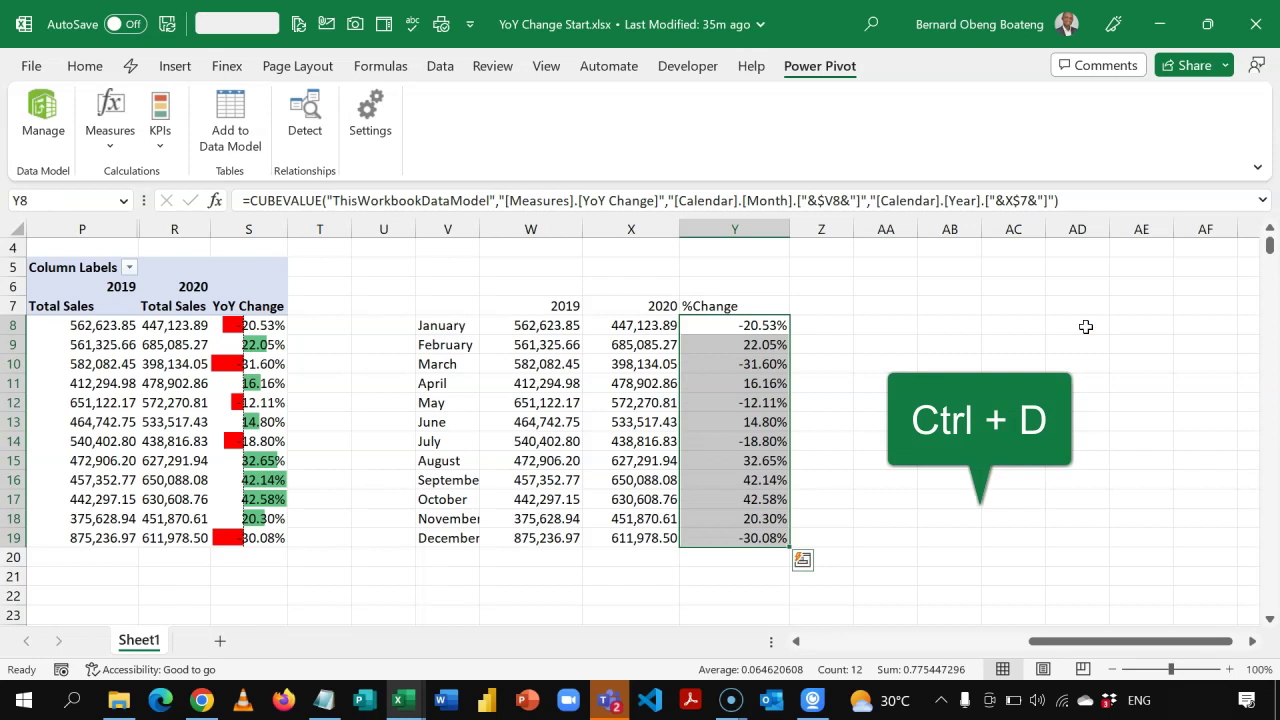
Step: Copy only the formats of the PivotTable's YoY Change values in S8:S19 onto the %Change cells Y8:Y19
left_click_drag(268, 325, 264, 538)
key("ctrl+c")
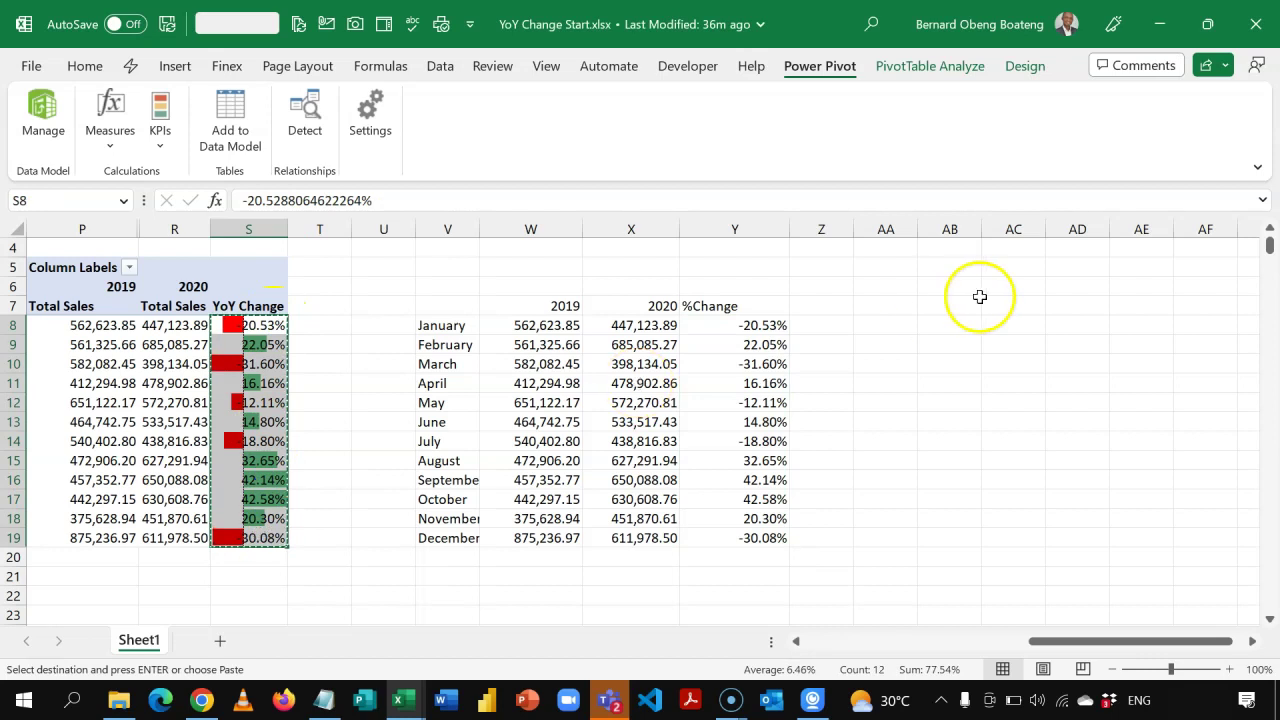
left_click_drag(752, 325, 758, 530)
key("ctrl+alt+v")
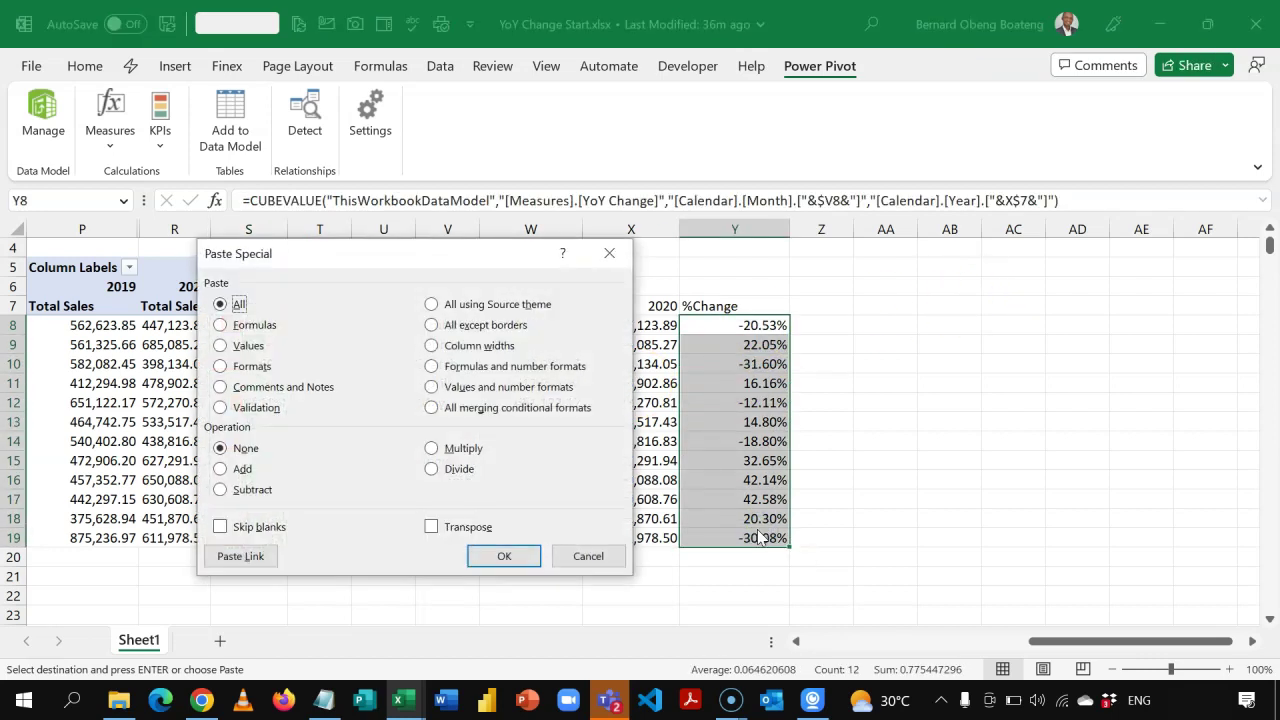
key("t")
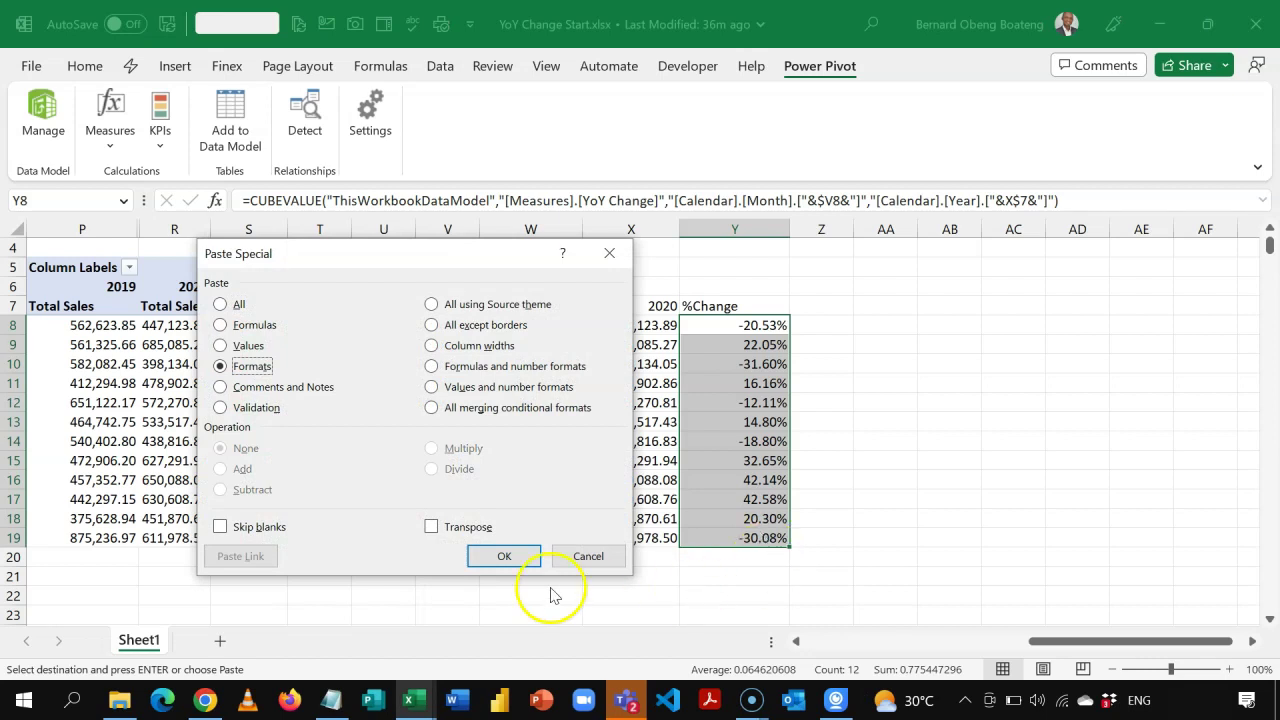
left_click(518, 561)
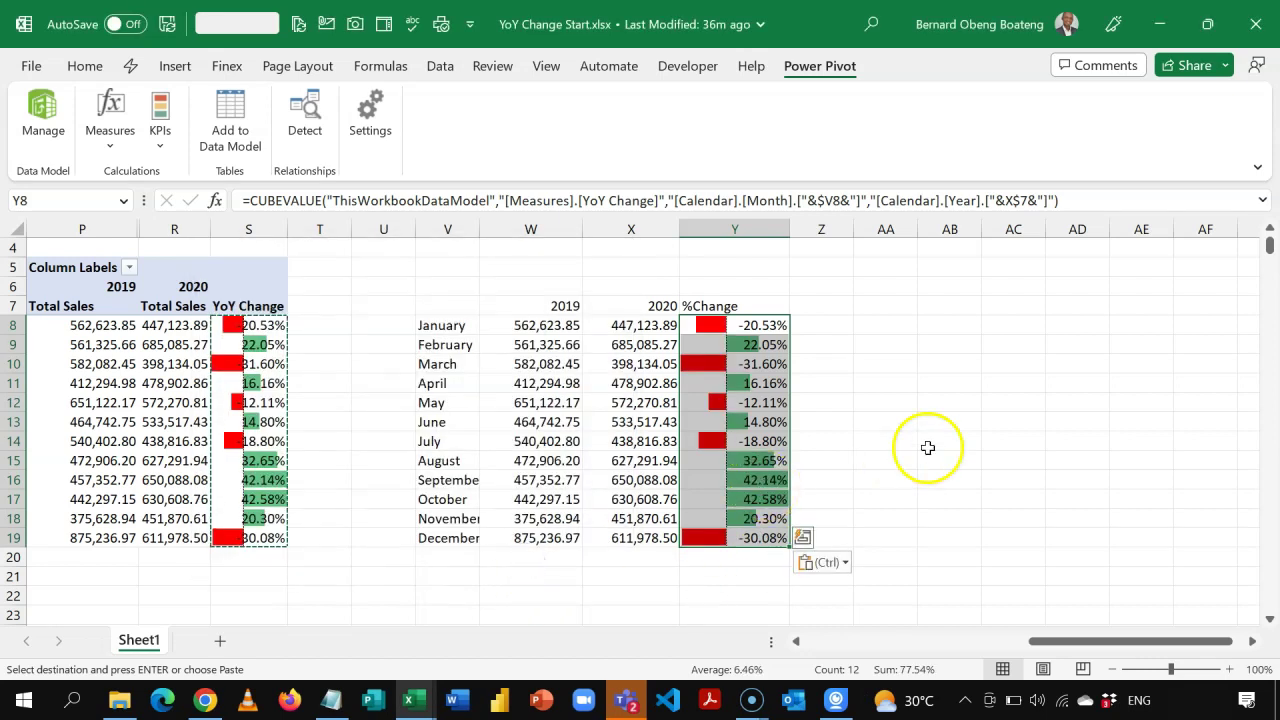
left_click(929, 446)
key("Escape")
Step: Compare the CUBEVALUE table with the DAX measure PivotTable and the PivotTable that uses the built-in calculation
key("Left")
key("Left")
key("Left")
key("Left")
key("Left")
key("Left")
key("Left")
key("Left")
key("Left")
key("Left")
key("Left")
key("Left")
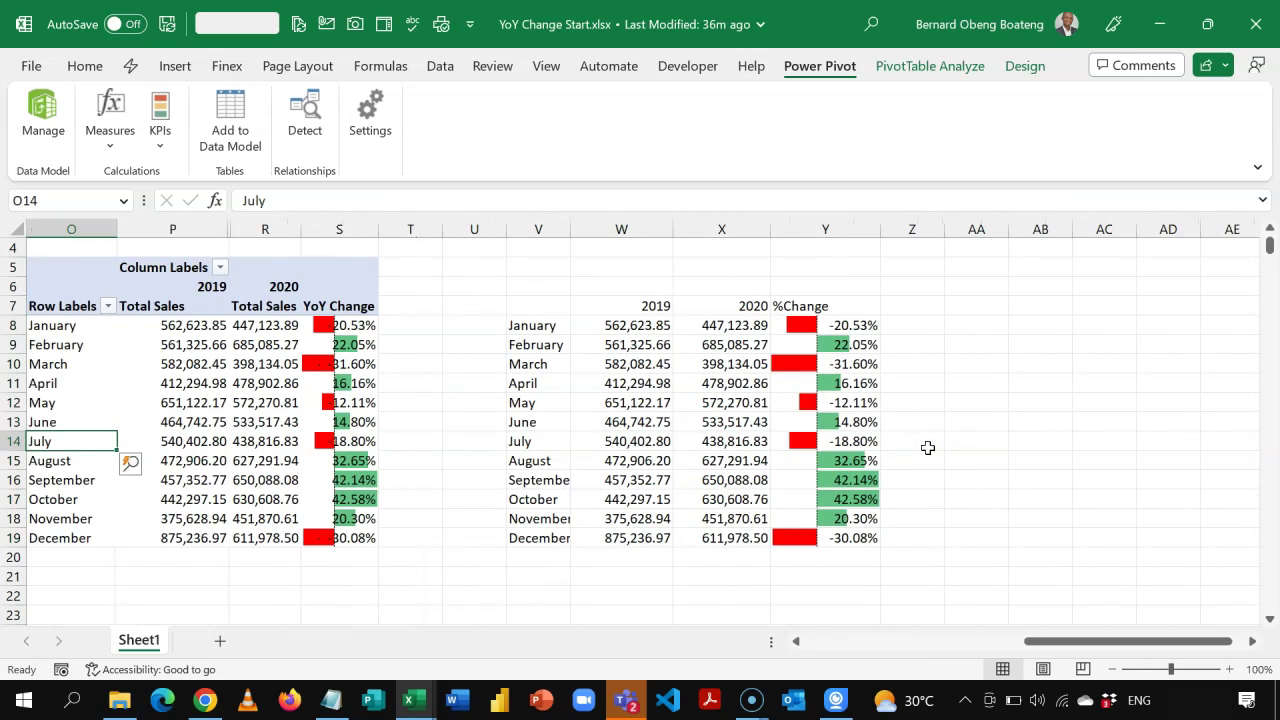
key("Left")
key("Left")
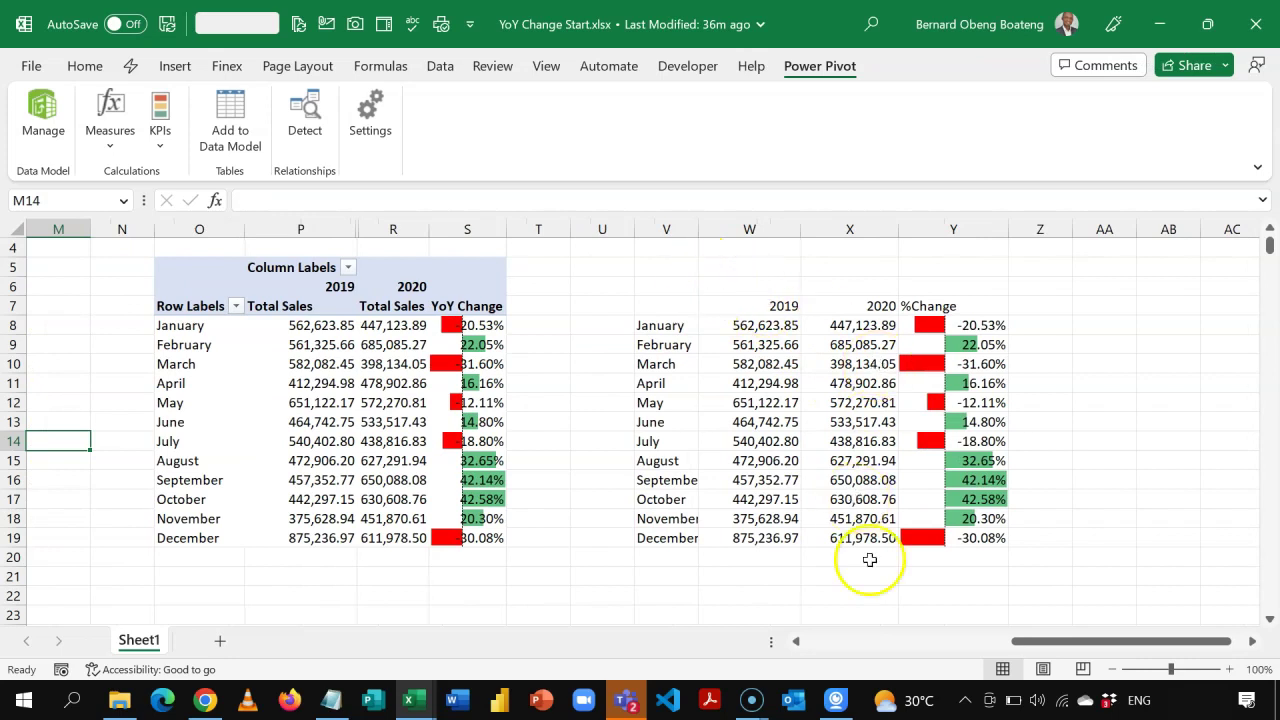
left_click(670, 400)
key("Left")
key("Left")
key("Left")
key("Left")
key("Left")
key("Left")
key("Left")
key("Left")
key("Left")
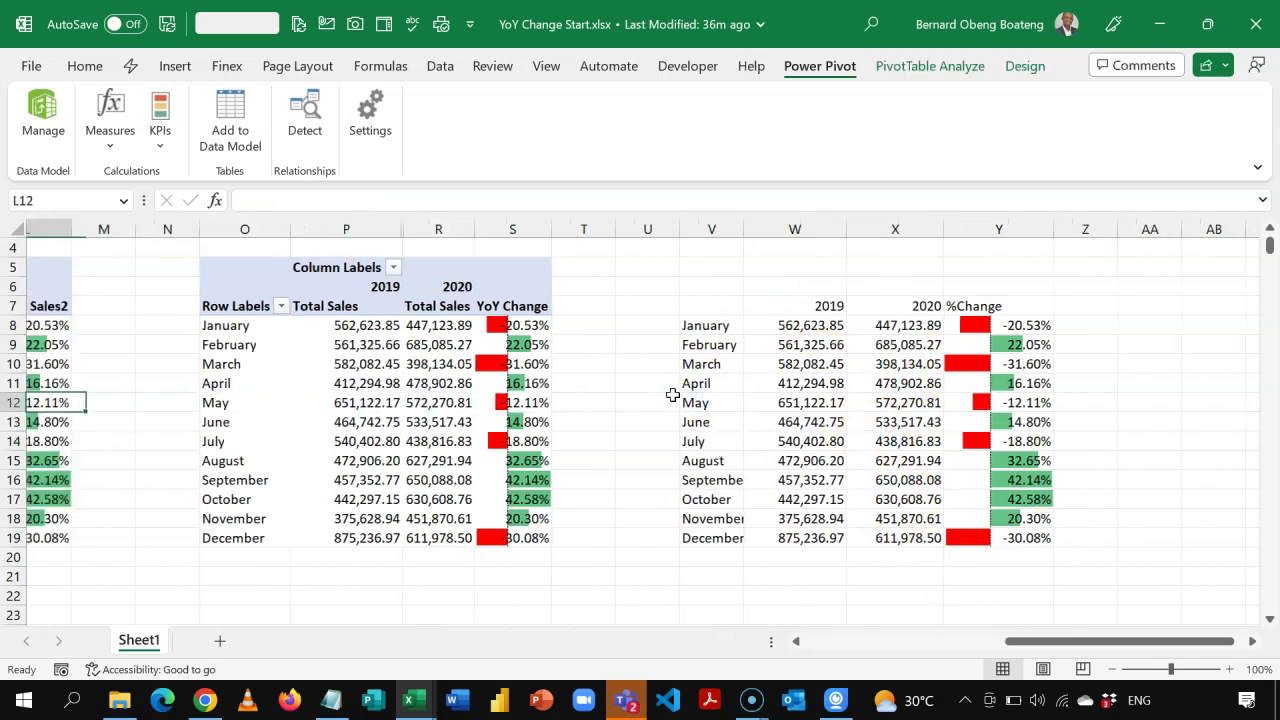
key("Left")
left_click(577, 401)
key("Left")
key("Left")
key("Left")
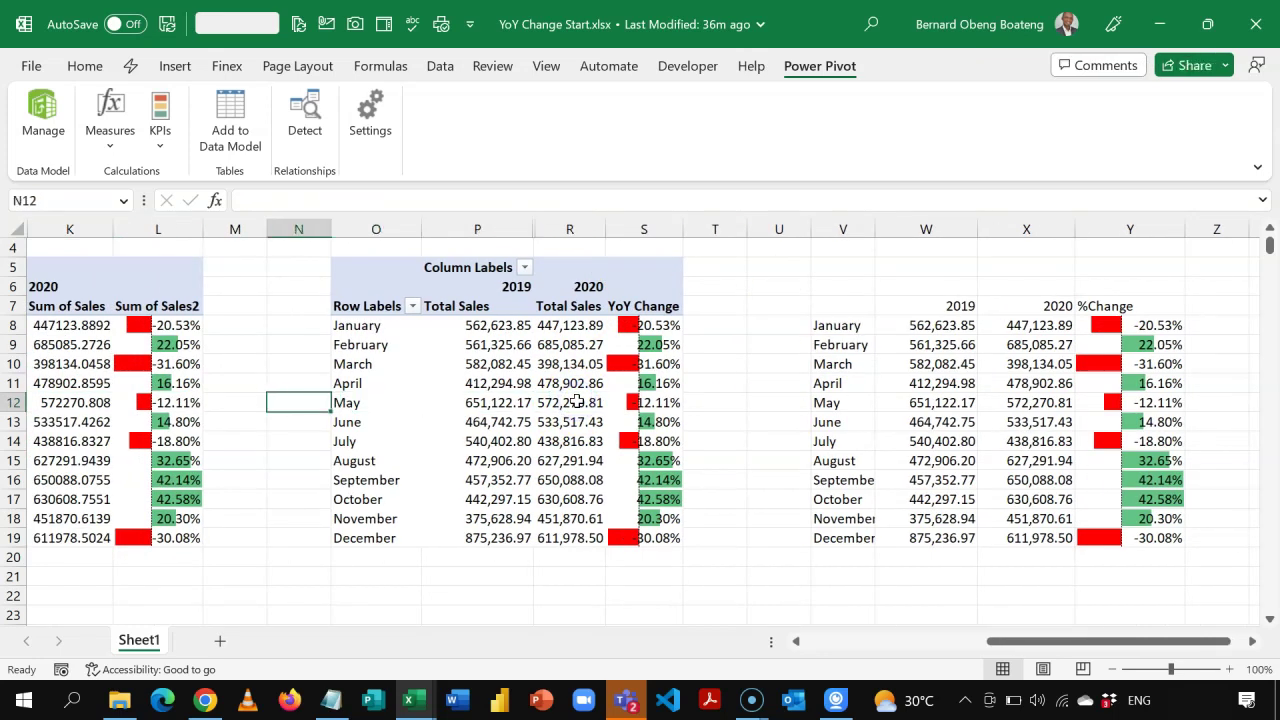
key("Left")
key("Left")
key("Left")
key("Left")
key("Left")
key("Left")
key("Left")
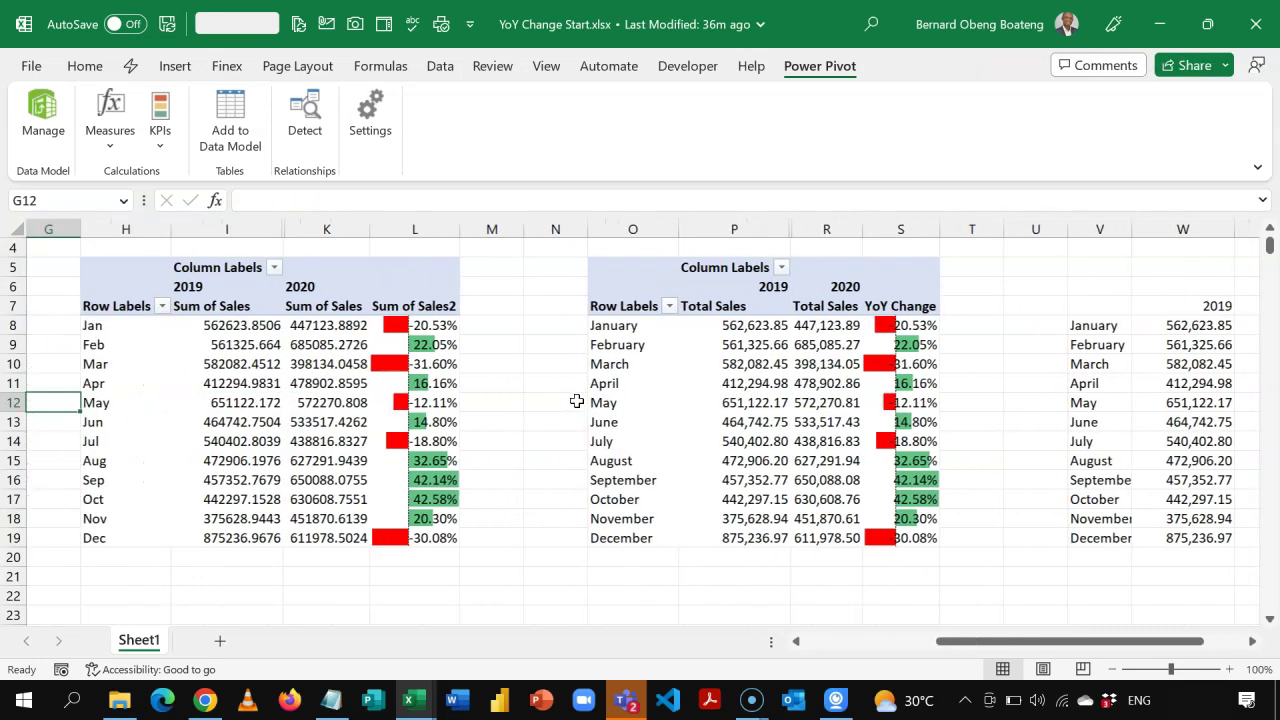